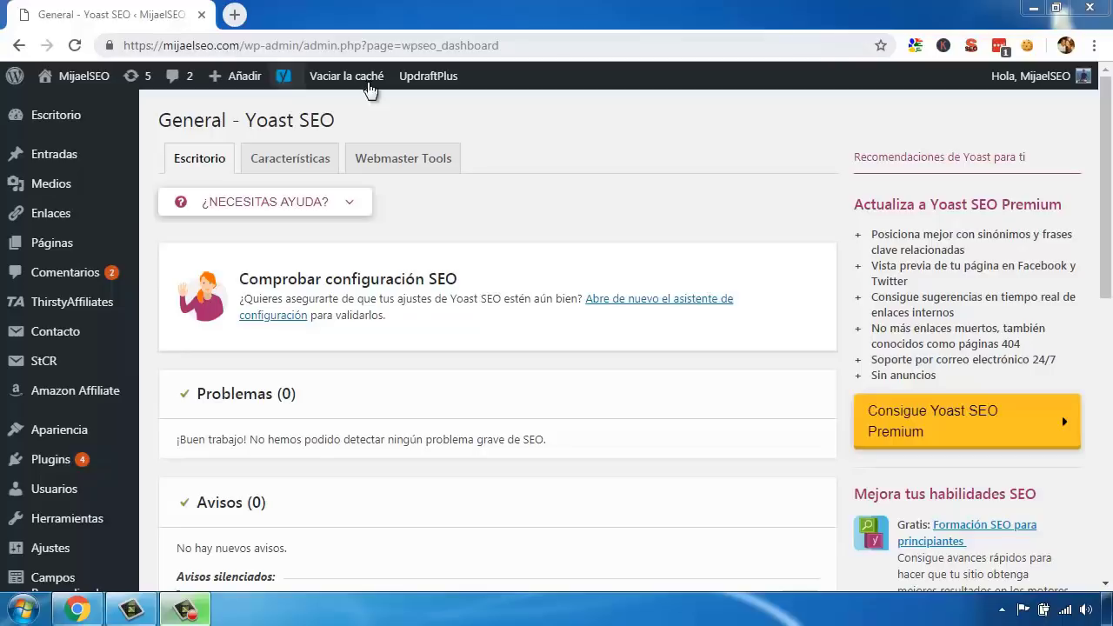
# Step: Open the General section of the Yoast SEO search appearance settings
pyautogui.scroll(-2, 569, 149)
pyautogui.scroll(2, 570, 150)
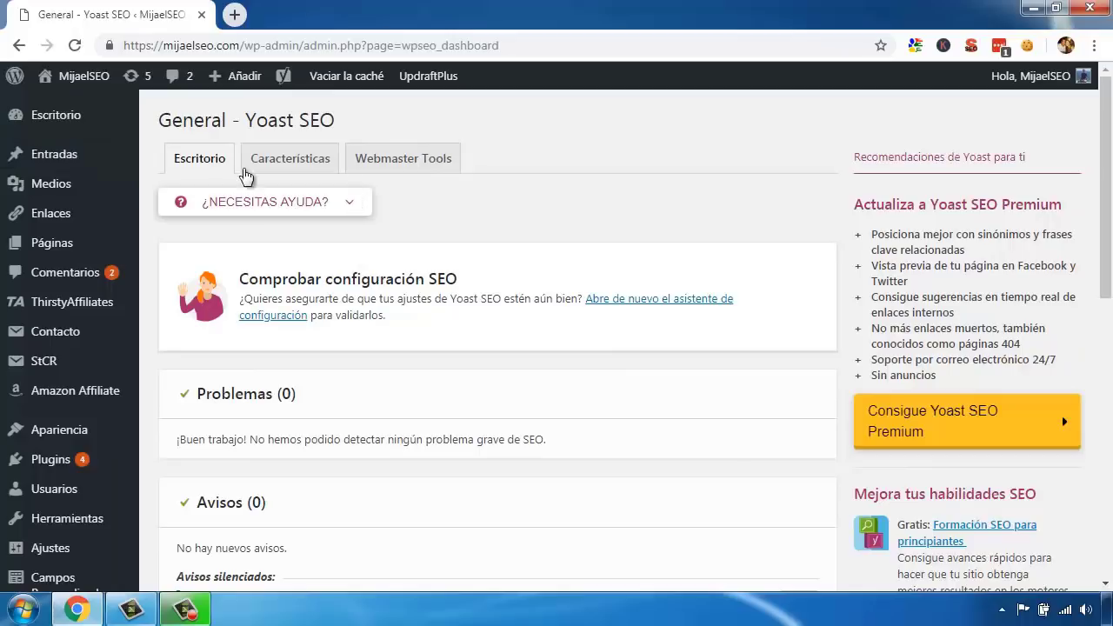
pyautogui.scroll(-3, 249, 247)
pyautogui.click(35, 476)
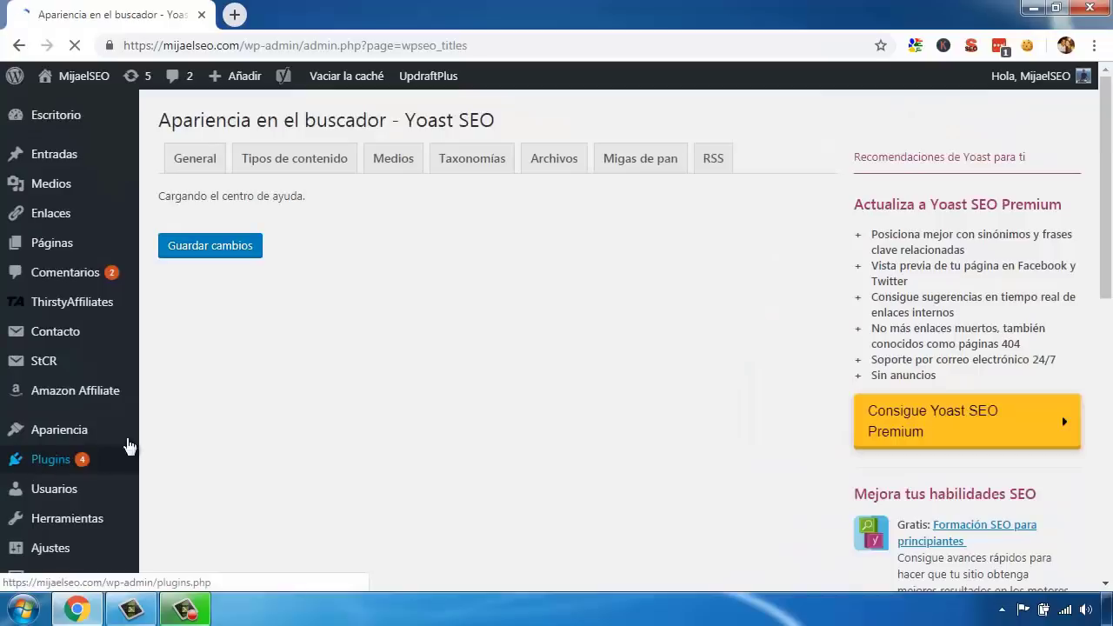
pyautogui.click(193, 158)
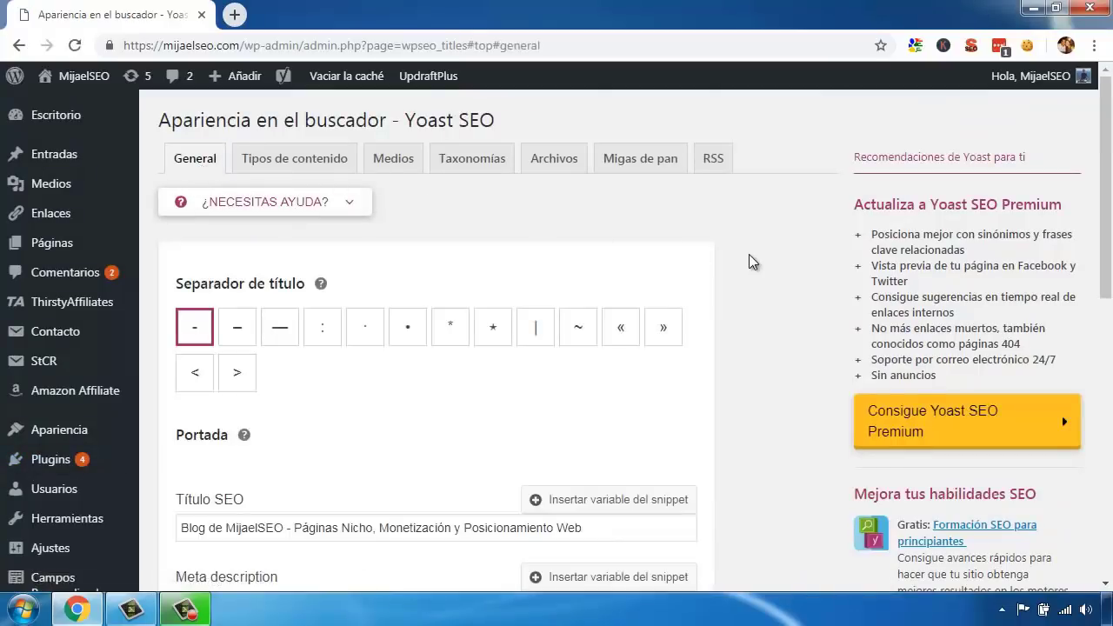
# Step: Review the title separator, the homepage SEO title and meta description, and the Knowledge Graph setting
pyautogui.scroll(-2, 752, 260)
pyautogui.scroll(1, 753, 260)
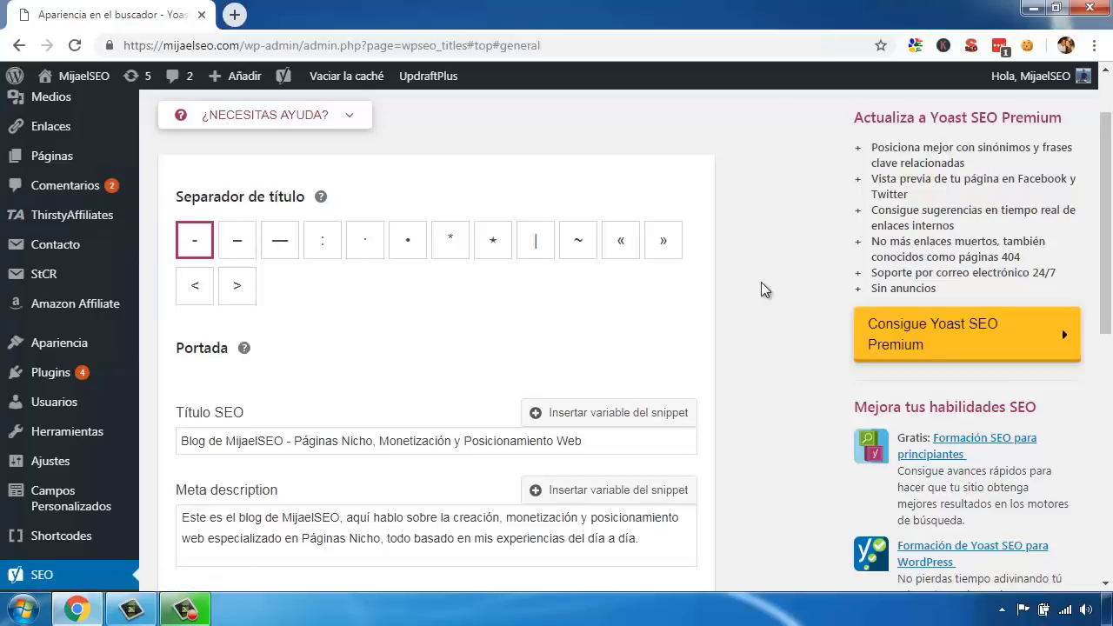
pyautogui.scroll(-1, 761, 289)
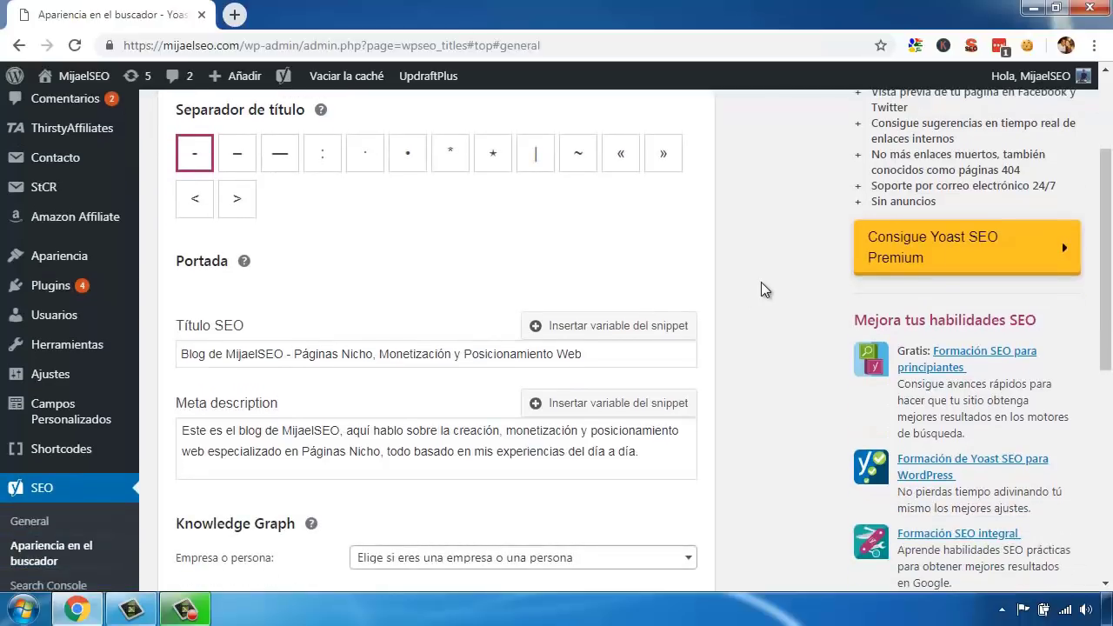
pyautogui.scroll(-1, 738, 282)
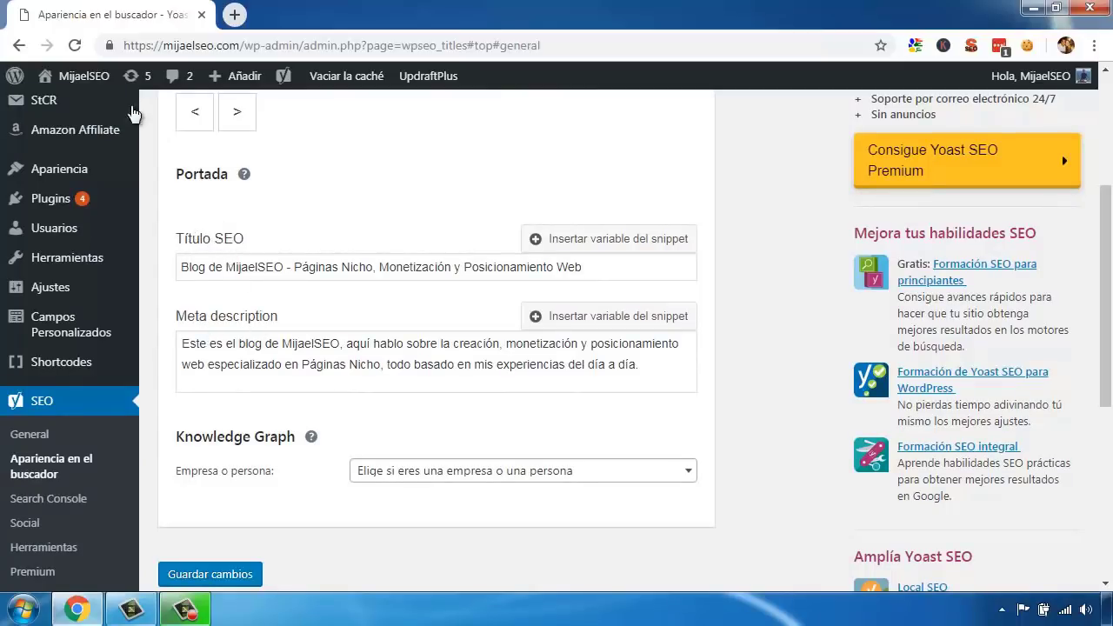
# Step: Open the site's home page in a new browser tab, view it, and return to the search appearance settings
pyautogui.moveTo(79, 78)
pyautogui.rightClick(70, 106)
pyautogui.click(119, 117)
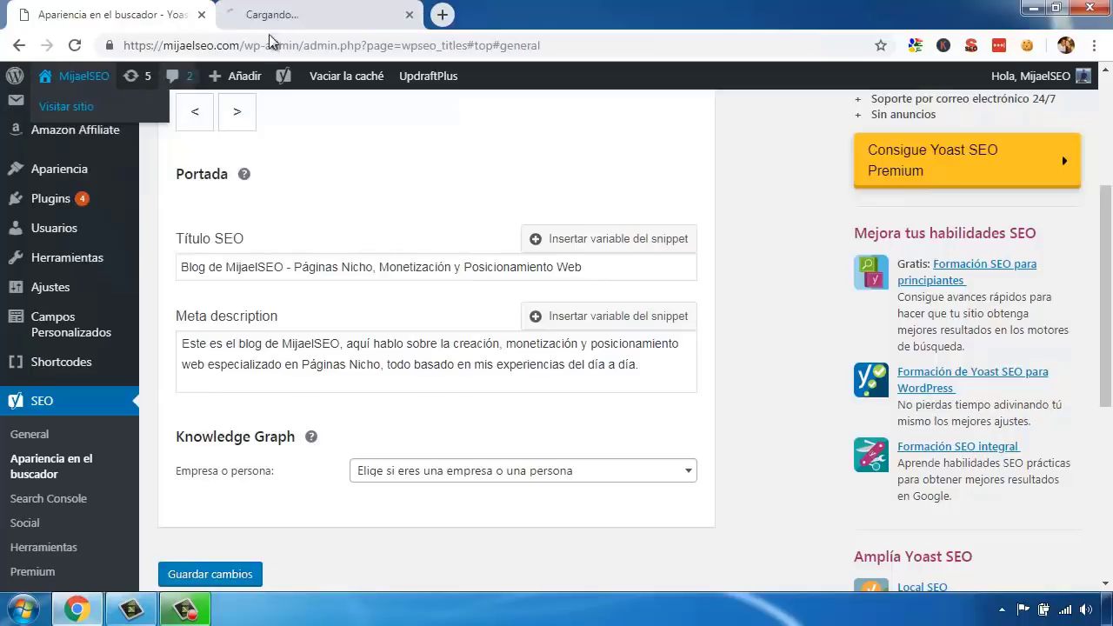
pyautogui.click(290, 17)
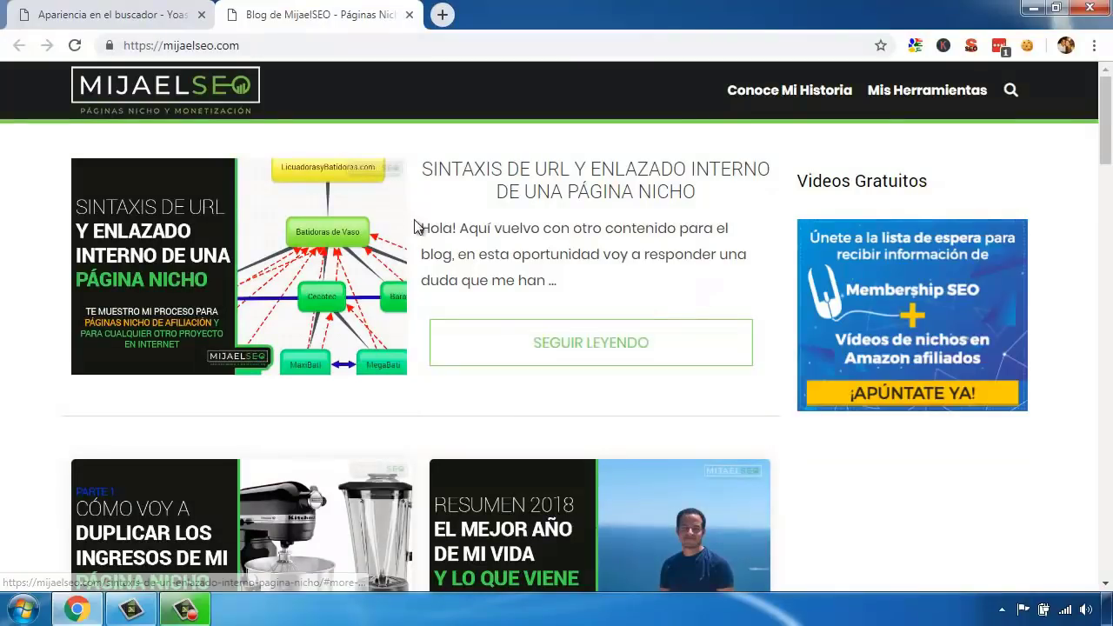
pyautogui.click(133, 9)
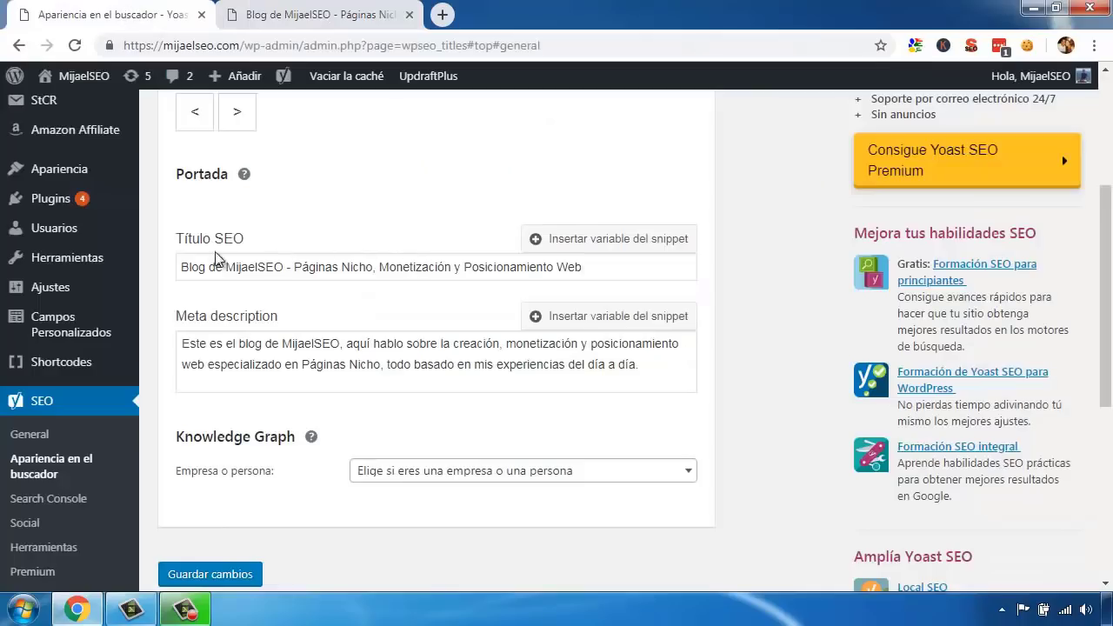
# Step: Examine the homepage SEO title and meta description fields, and close the site's home page tab
pyautogui.moveTo(204, 263); pyautogui.dragTo(388, 266)
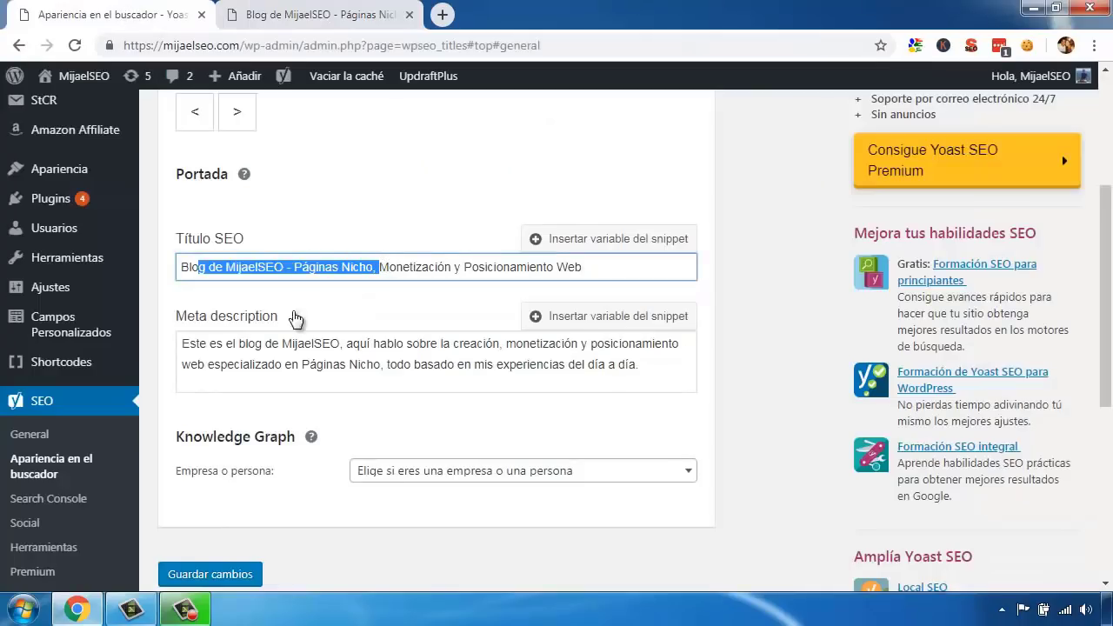
pyautogui.click(231, 343)
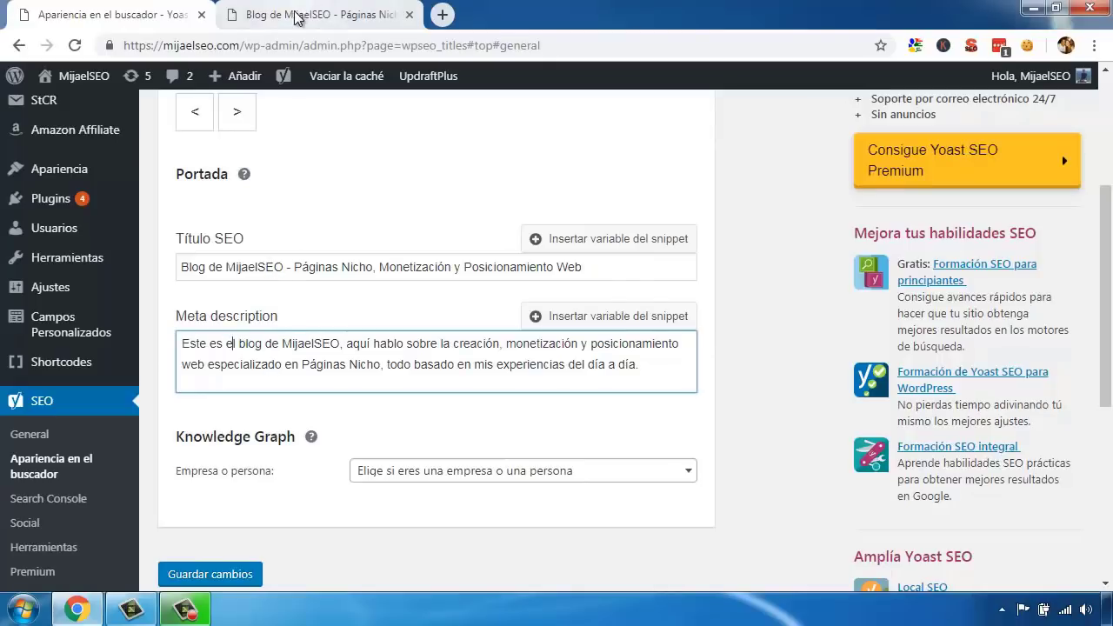
pyautogui.click(410, 16)
pyautogui.click(736, 279)
pyautogui.scroll(3, 204, 335)
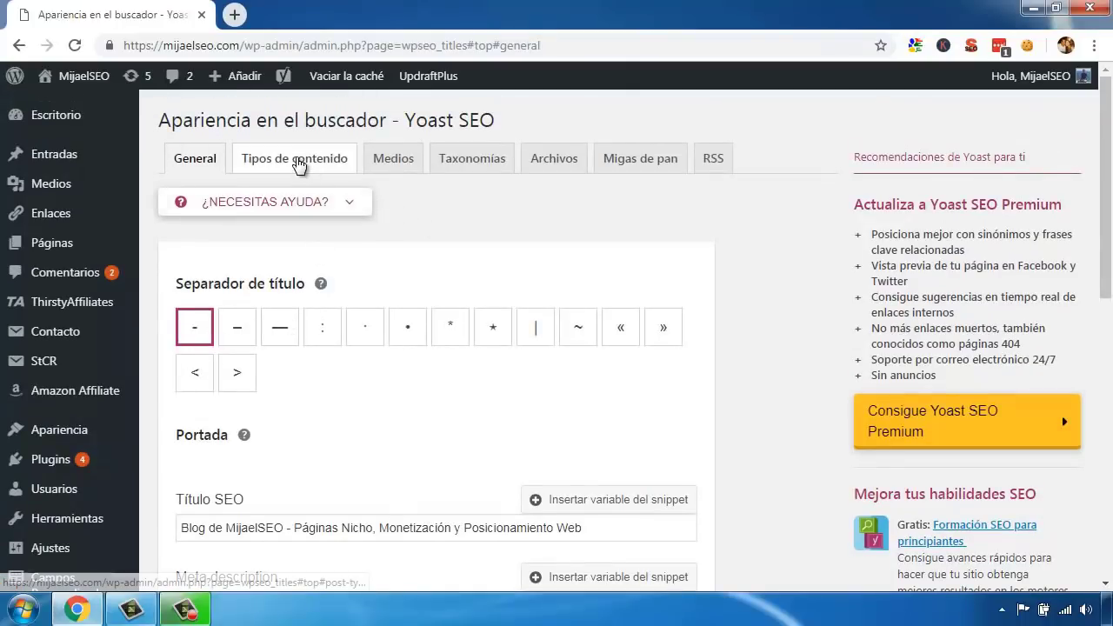
# Step: Open the content types settings and look through the Entradas options
pyautogui.click(298, 165)
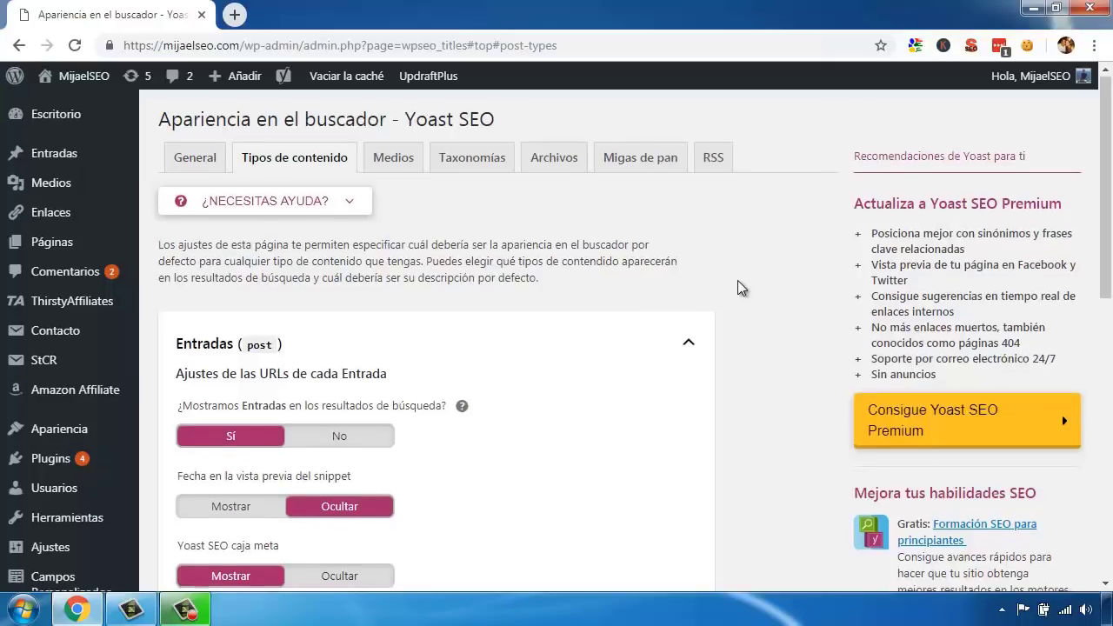
pyautogui.scroll(-3, 743, 280)
pyautogui.scroll(-3, 743, 279)
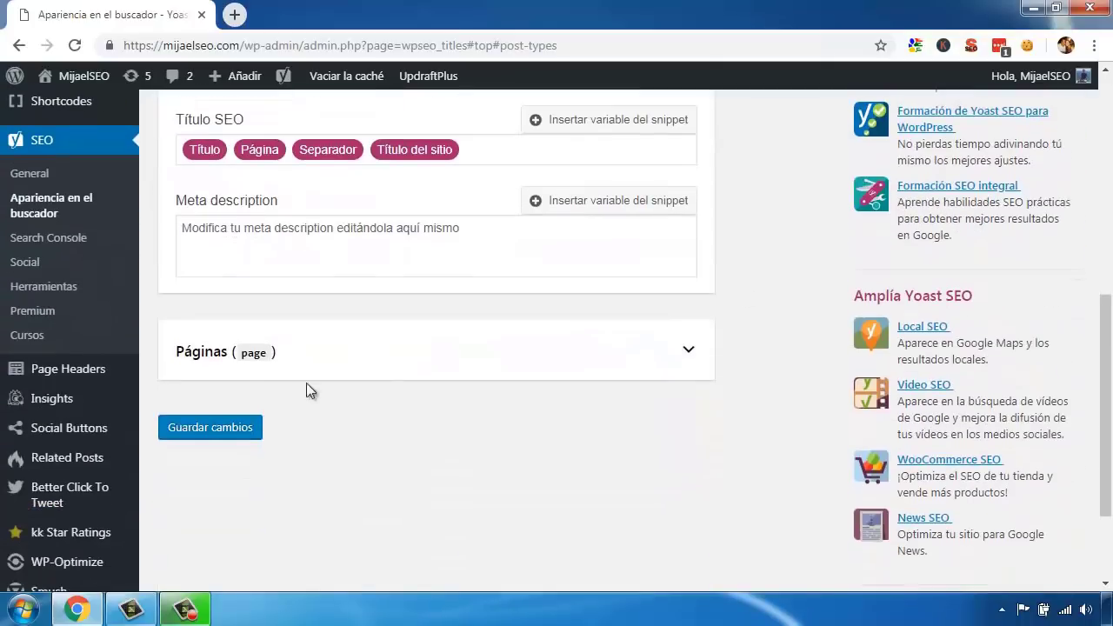
pyautogui.scroll(5, 258, 371)
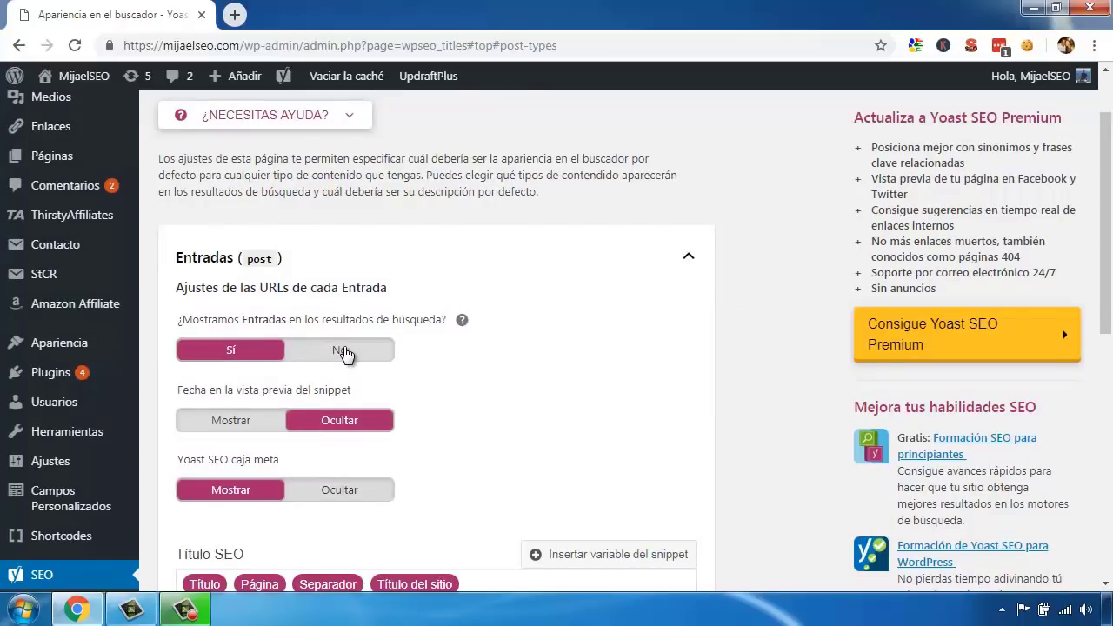
# Step: Switch the Entradas search visibility and snippet date options, and restore them to Sí and Ocultar
pyautogui.click(344, 352)
pyautogui.click(226, 351)
pyautogui.scroll(-2, 739, 356)
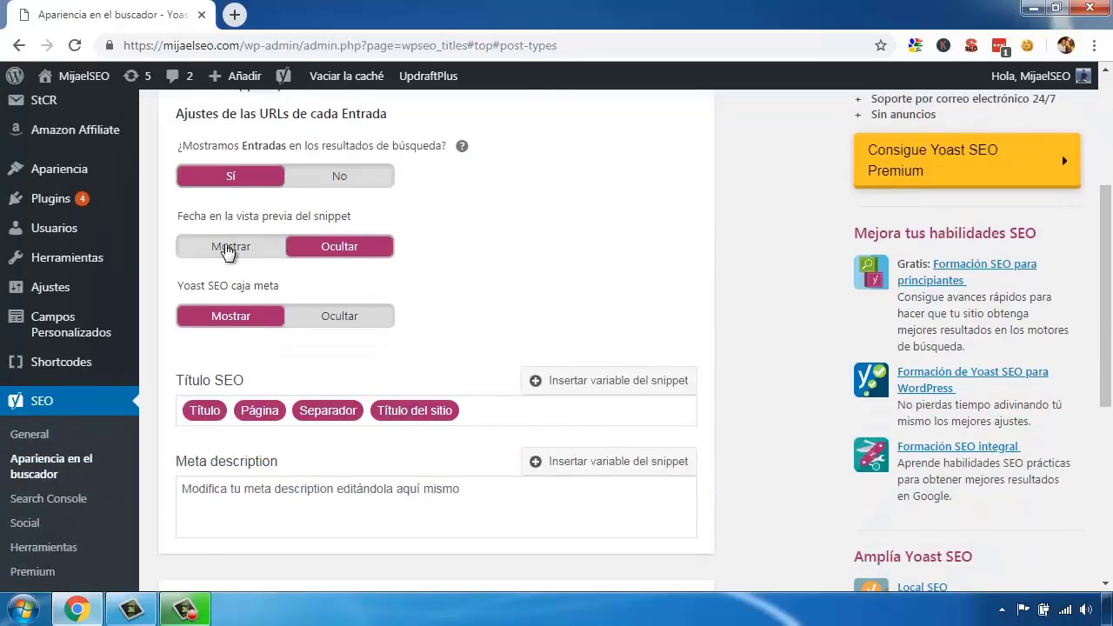
pyautogui.click(229, 248)
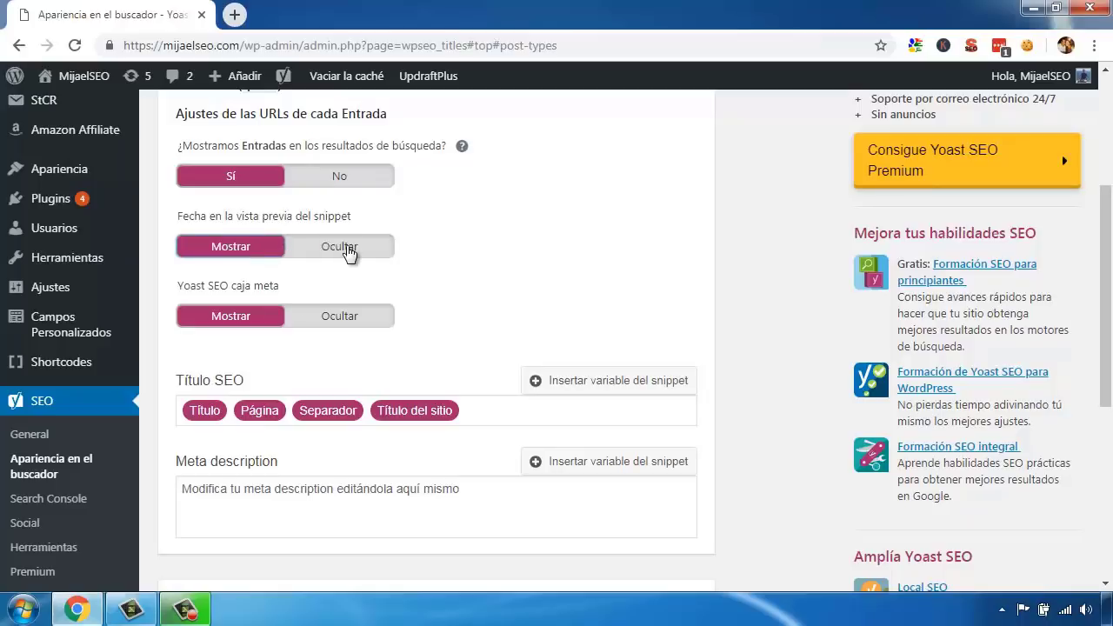
pyautogui.click(347, 250)
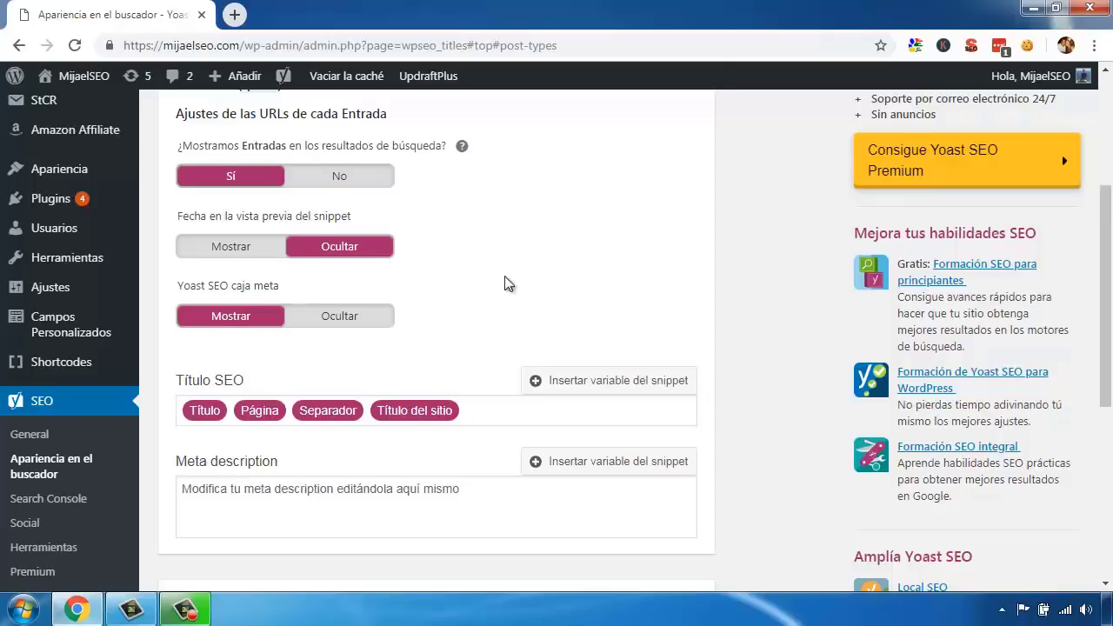
# Step: Expand the Páginas section and review its search visibility, snippet date, meta box and SEO title settings
pyautogui.scroll(3, 563, 291)
pyautogui.scroll(-3, 565, 293)
pyautogui.scroll(-4, 568, 293)
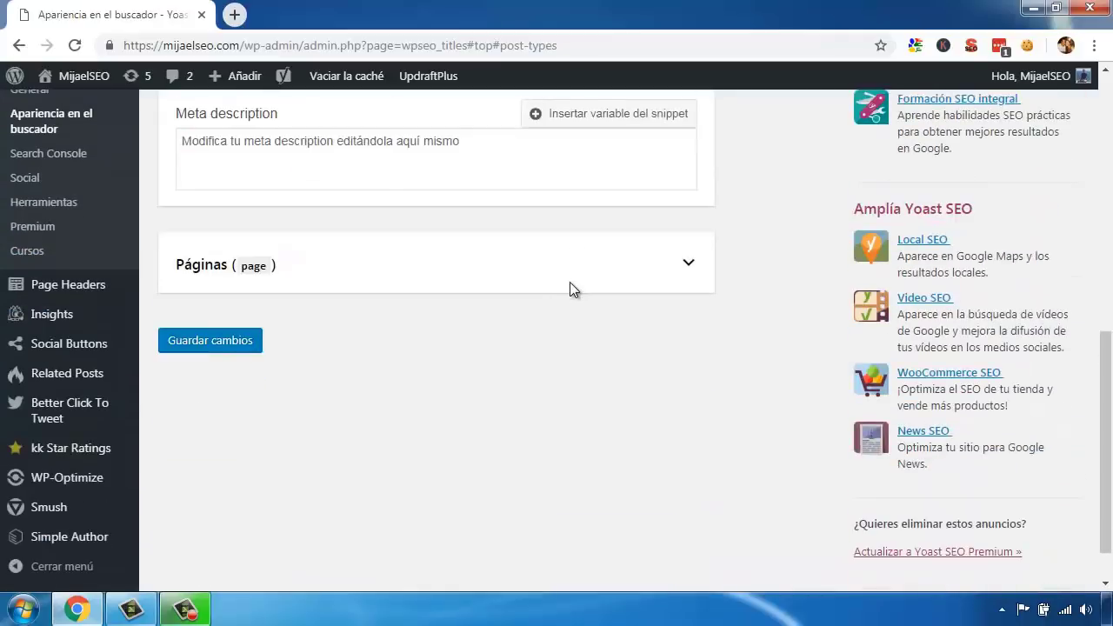
pyautogui.click(687, 264)
pyautogui.scroll(-1, 521, 313)
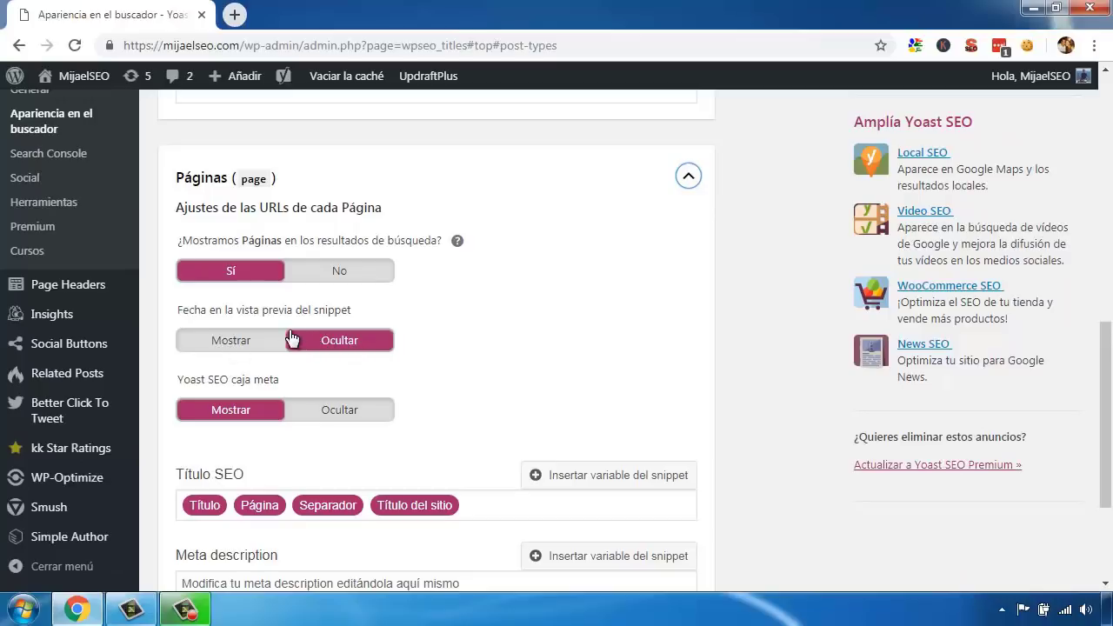
pyautogui.scroll(-2, 626, 337)
pyautogui.scroll(5, 660, 335)
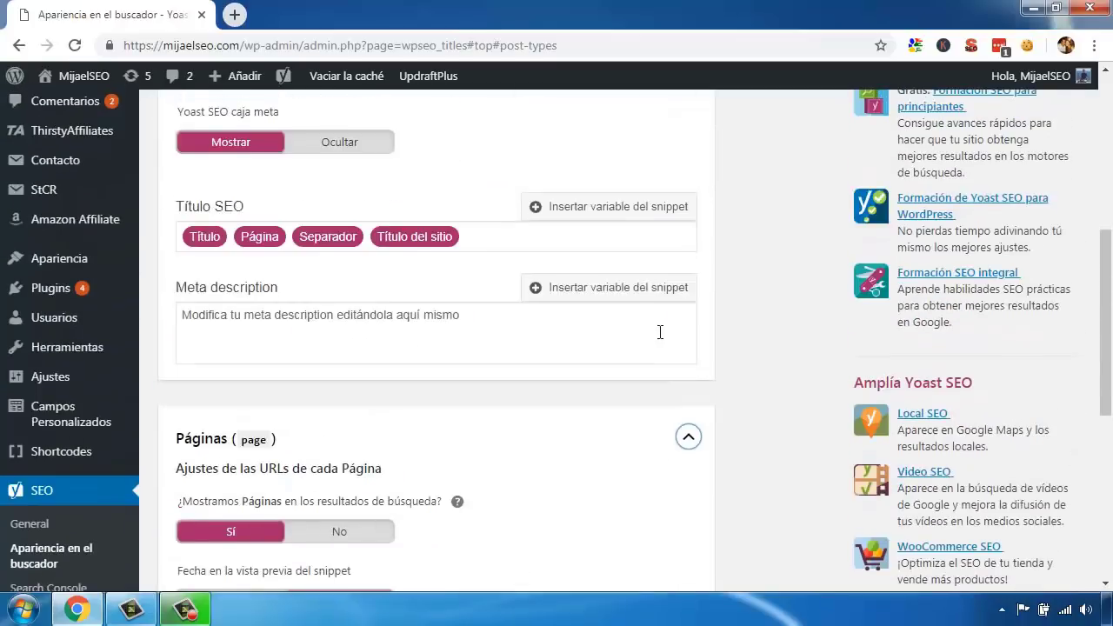
# Step: Review the Entradas visibility options, SEO title template and meta description, and collapse the Páginas section
pyautogui.scroll(2, 235, 340)
pyautogui.scroll(-1, 213, 361)
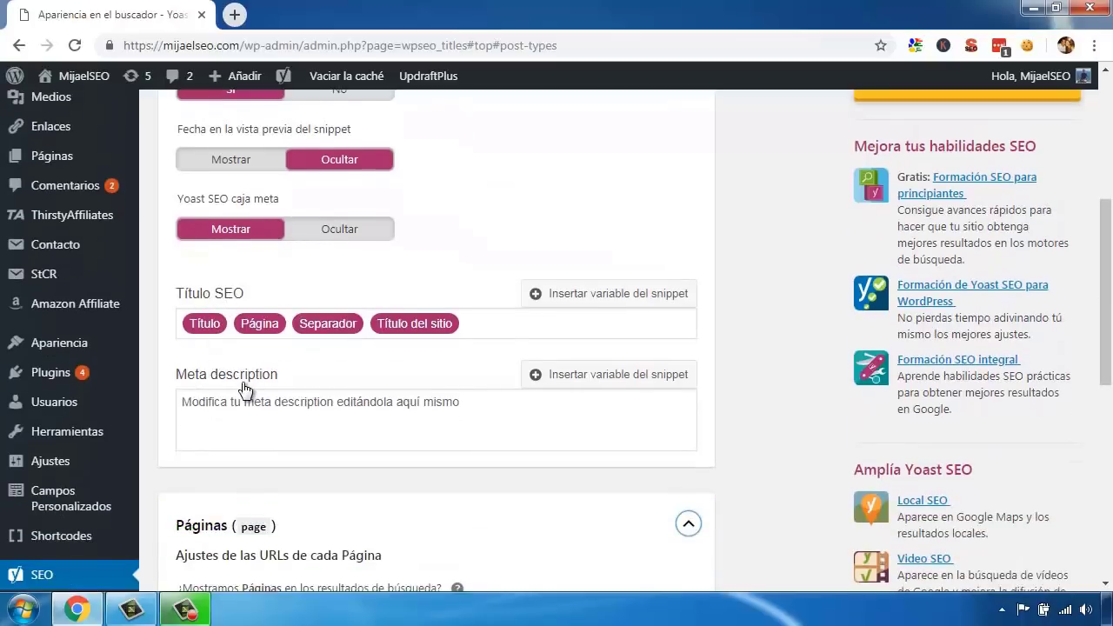
pyautogui.scroll(3, 269, 293)
pyautogui.scroll(-9, 235, 278)
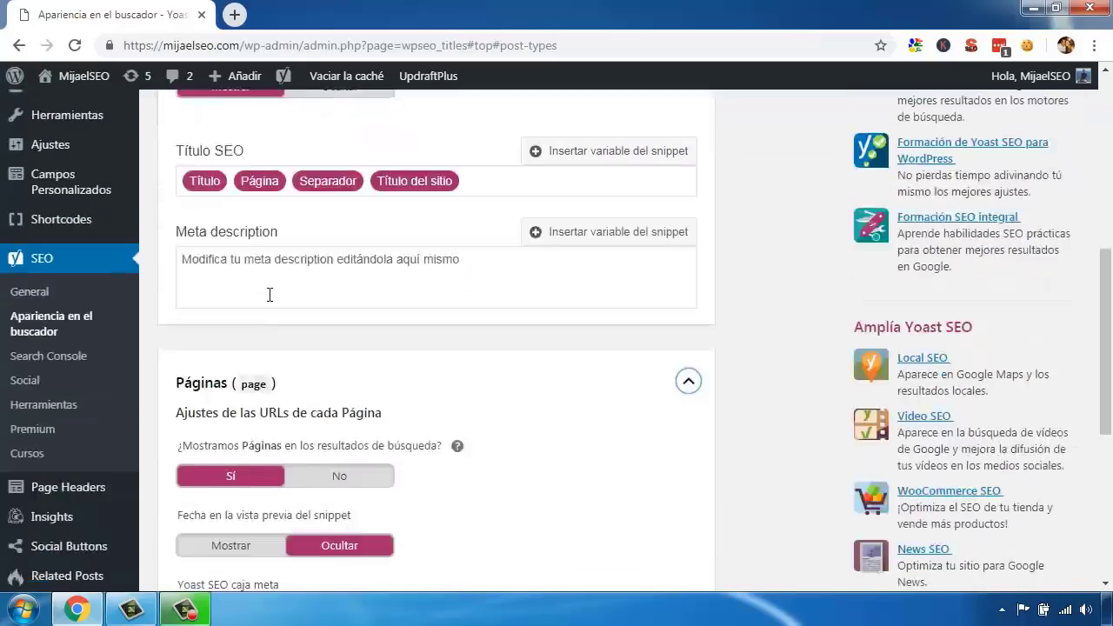
pyautogui.scroll(12, 471, 321)
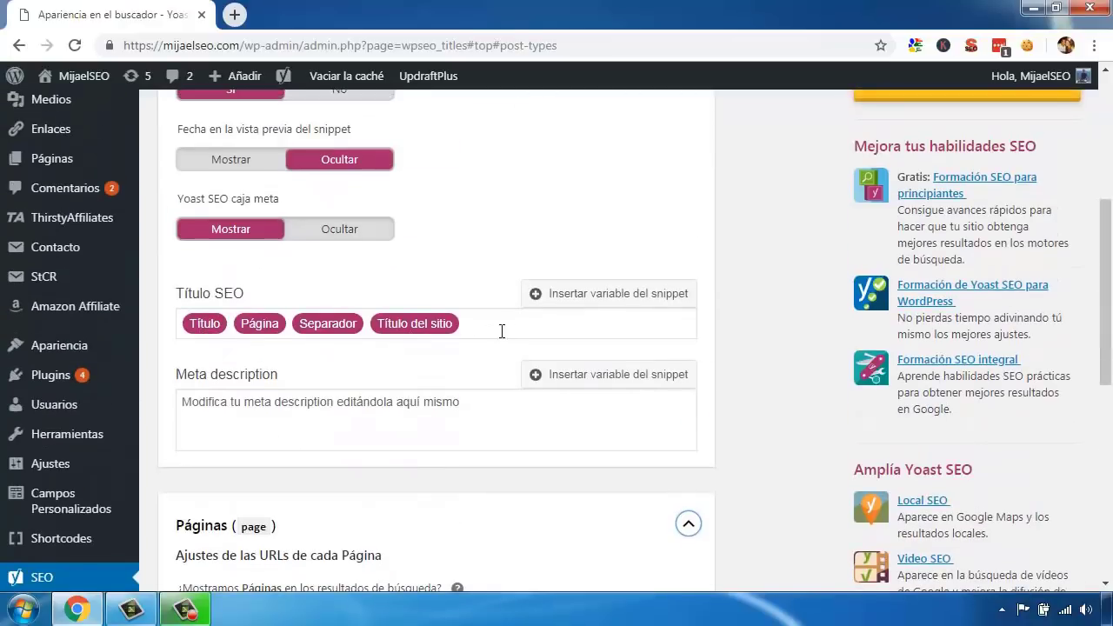
pyautogui.scroll(2, 476, 323)
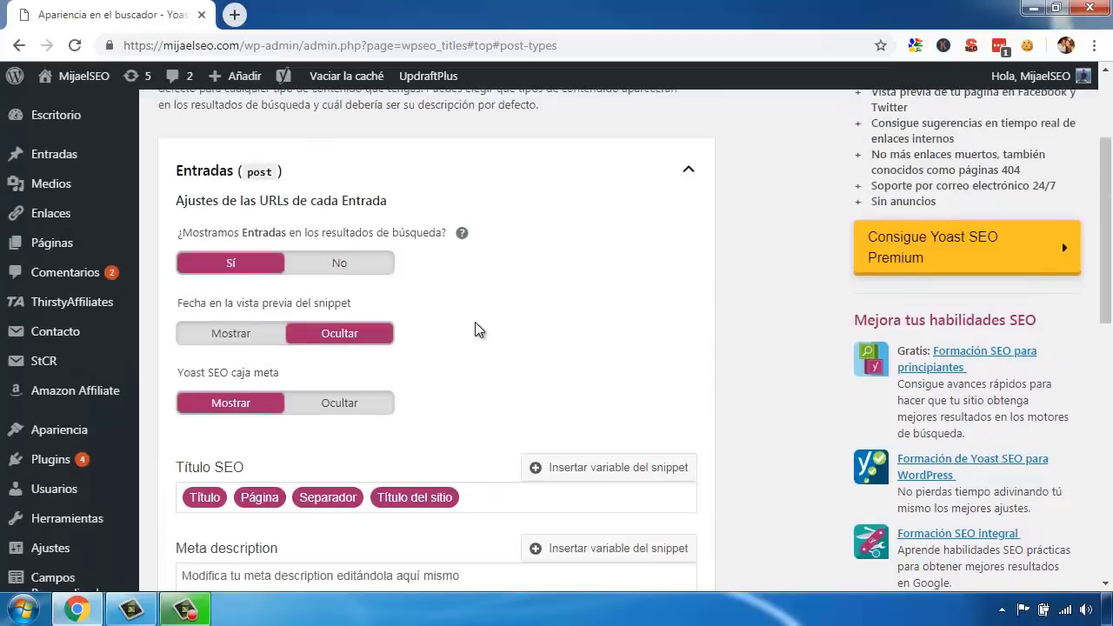
pyautogui.scroll(-2, 481, 329)
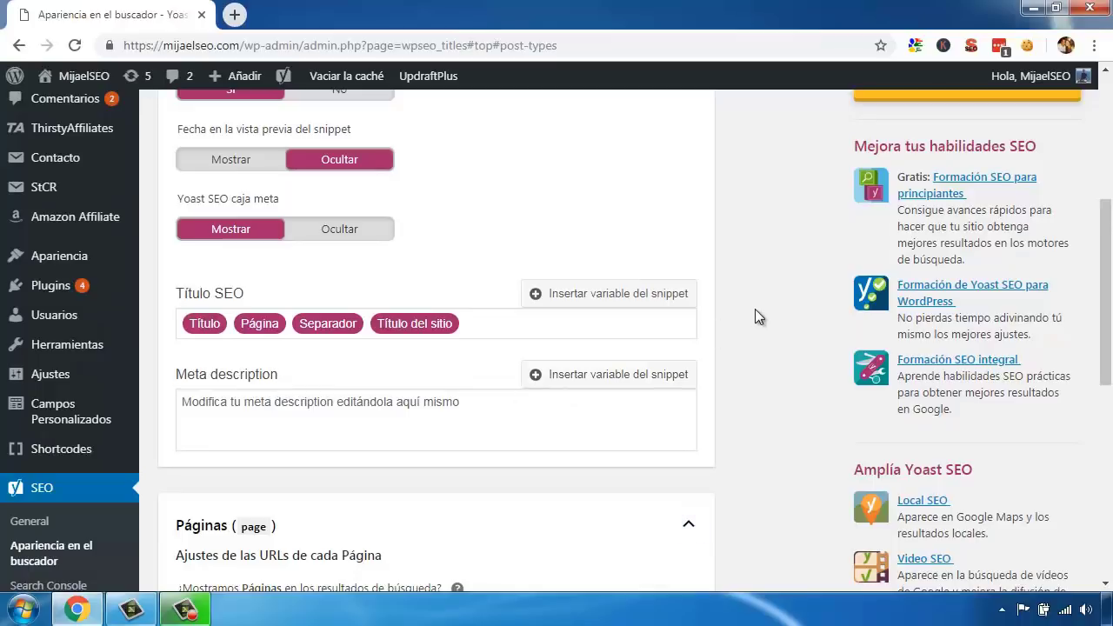
pyautogui.click(688, 523)
pyautogui.scroll(4, 766, 434)
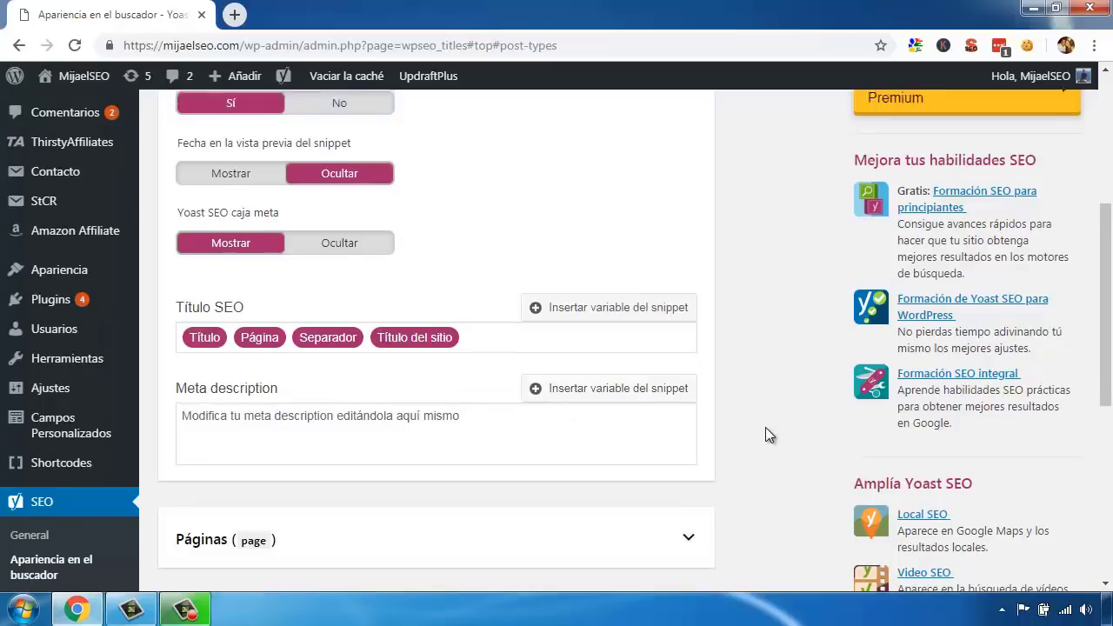
# Step: Check the media attachment redirect setting, and open the taxonomies settings to review the Categorías options
pyautogui.click(392, 165)
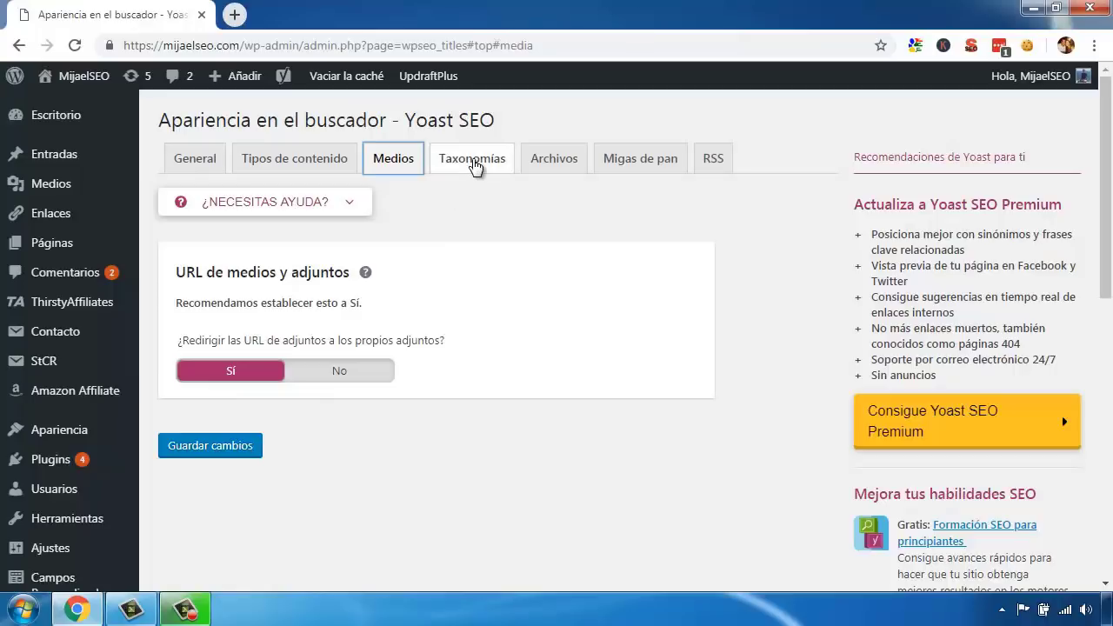
pyautogui.click(473, 165)
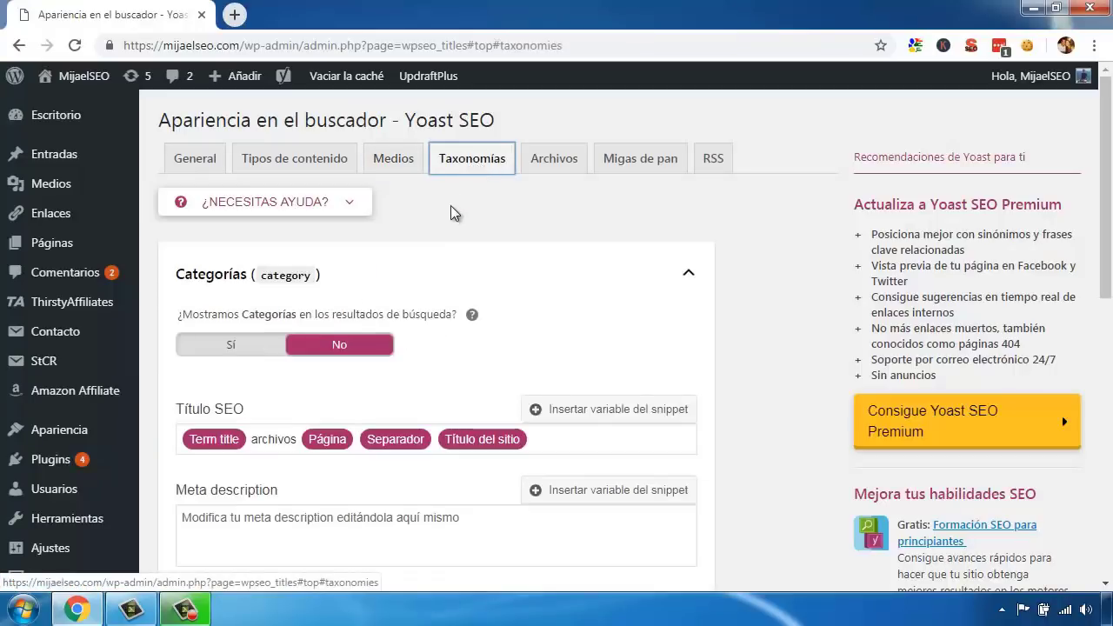
pyautogui.scroll(-3, 235, 347)
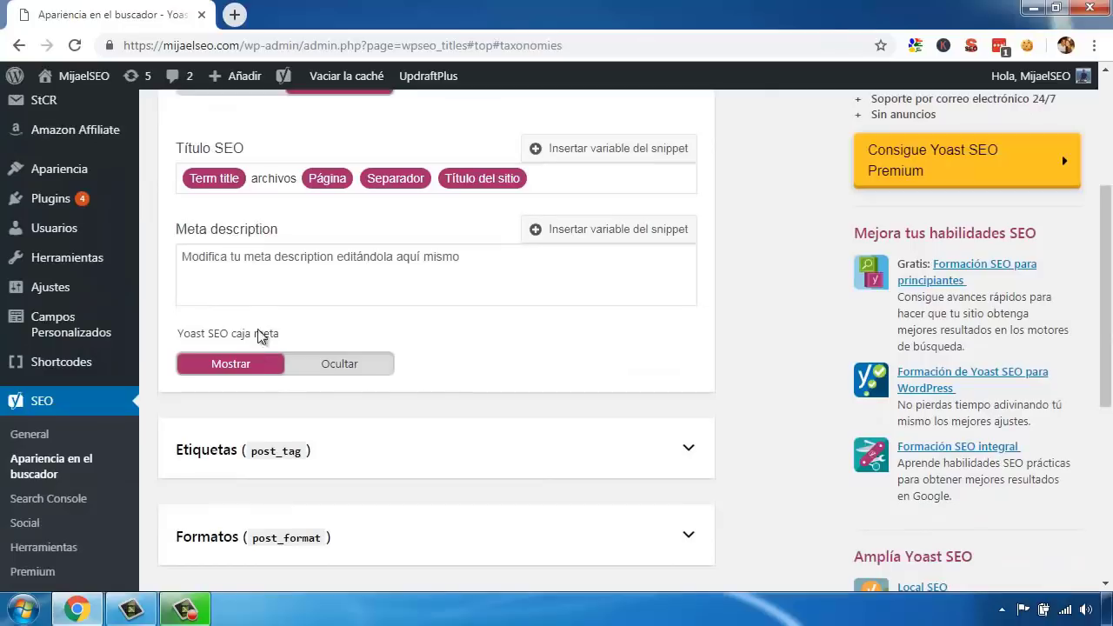
pyautogui.scroll(-1, 241, 419)
pyautogui.scroll(3, 518, 378)
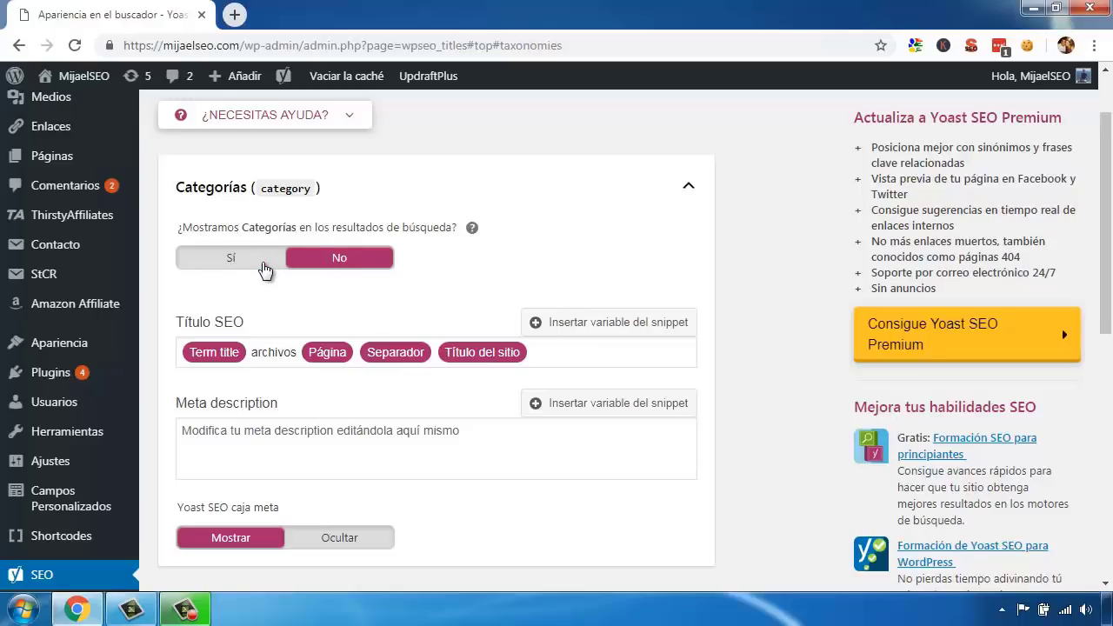
# Step: Switch the Categorías search results visibility to Sí and set it back to No
pyautogui.click(259, 271)
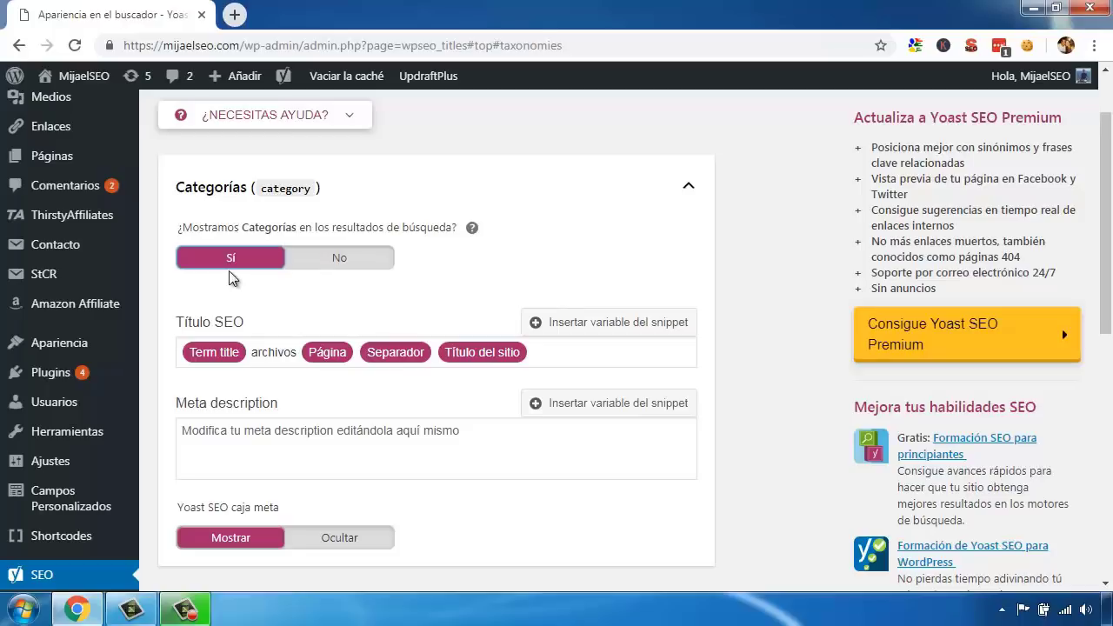
pyautogui.click(440, 127)
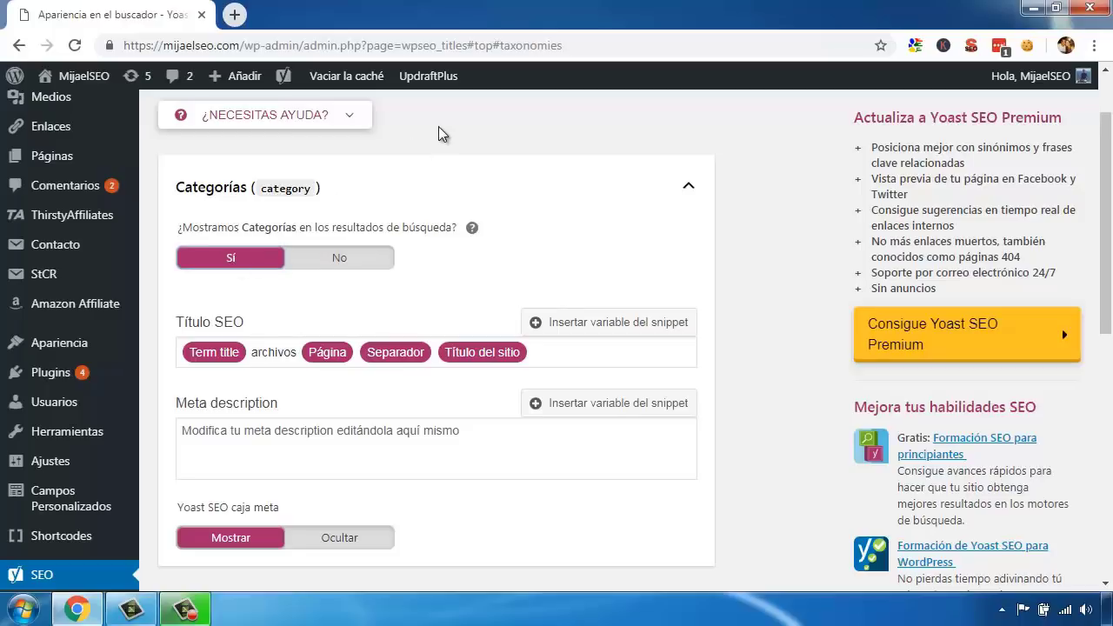
pyautogui.click(339, 259)
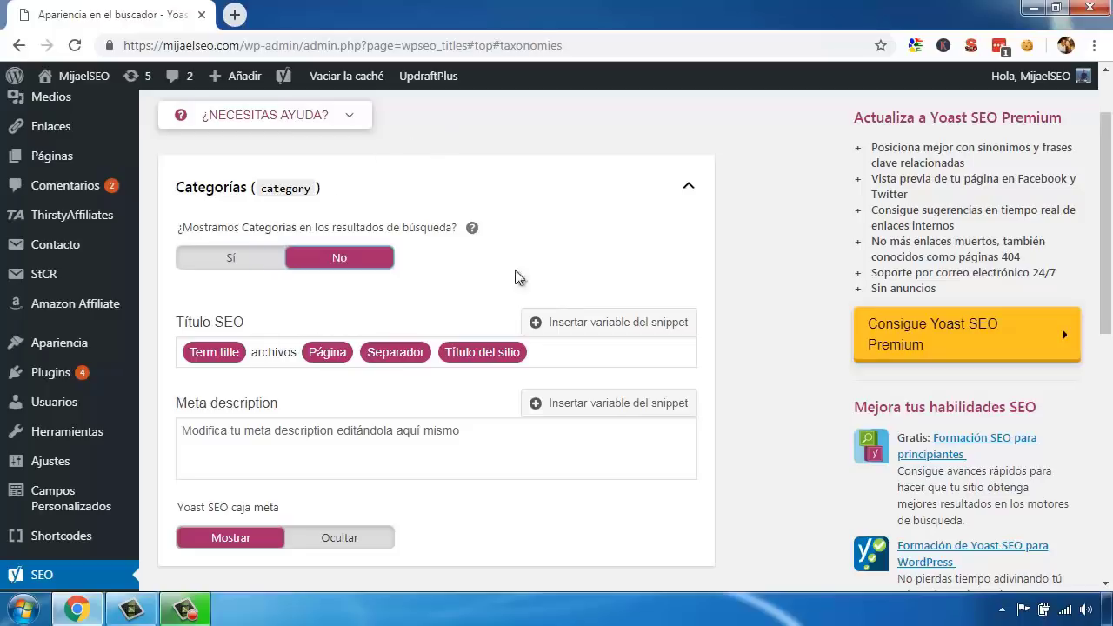
pyautogui.scroll(-5, 751, 257)
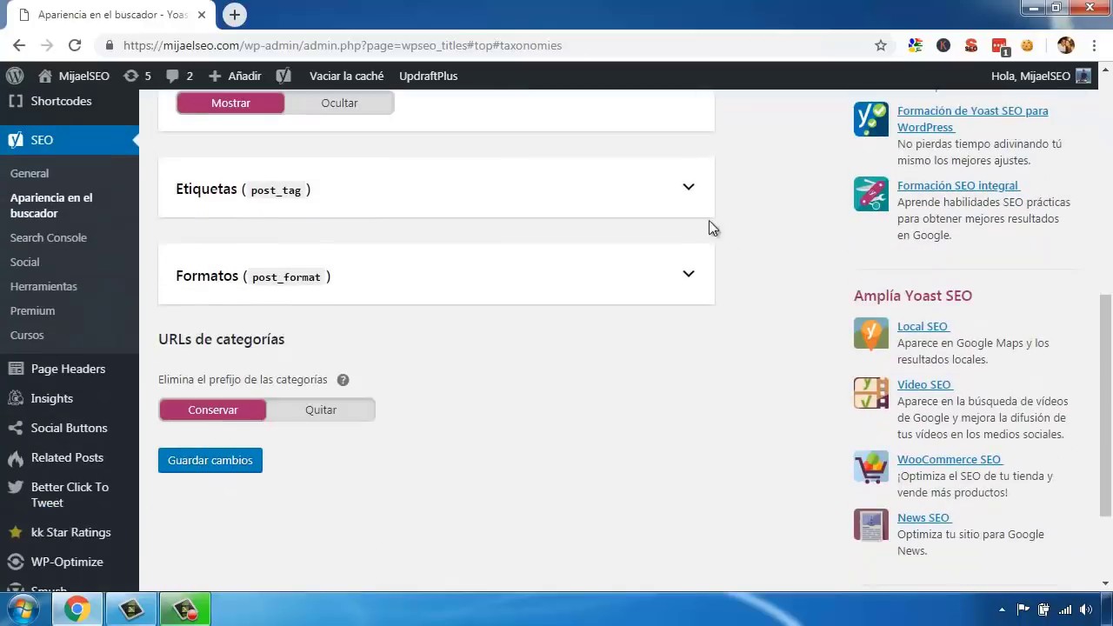
# Step: Expand the Etiquetas taxonomy section, and open the archive settings
pyautogui.click(688, 189)
pyautogui.scroll(10, 771, 214)
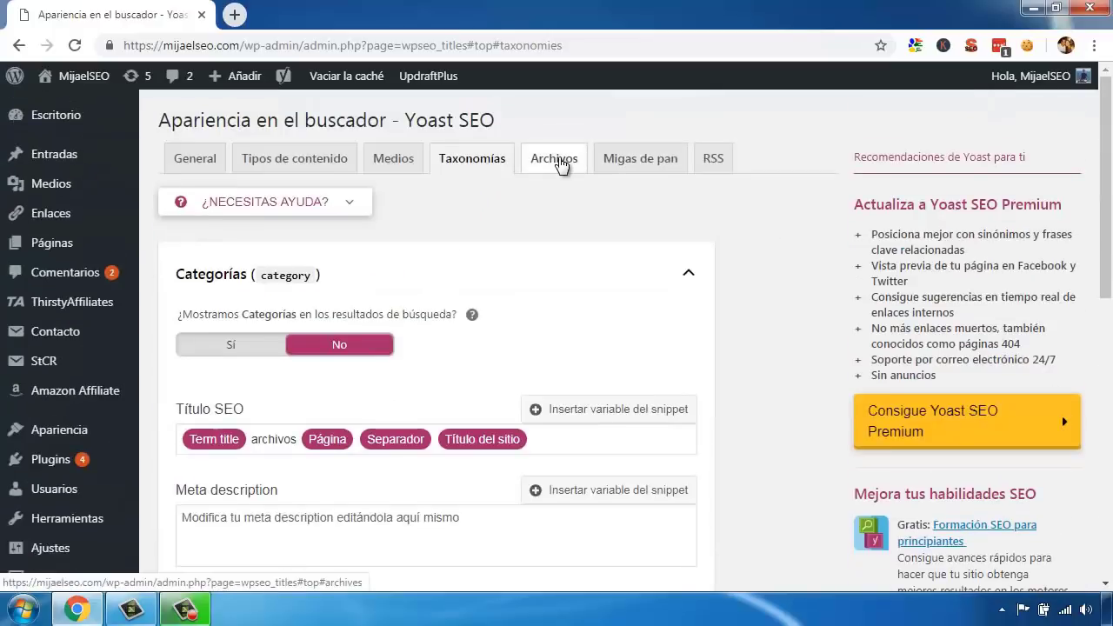
pyautogui.click(558, 163)
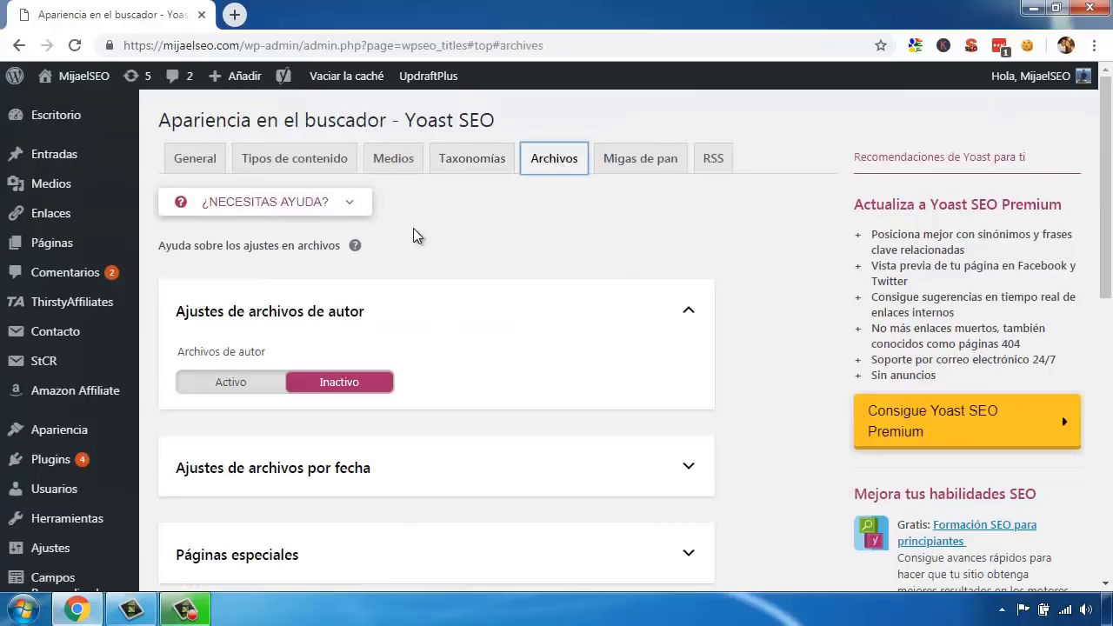
# Step: Switch the author archives to Activo and set them back to Inactivo
pyautogui.scroll(-1, 434, 248)
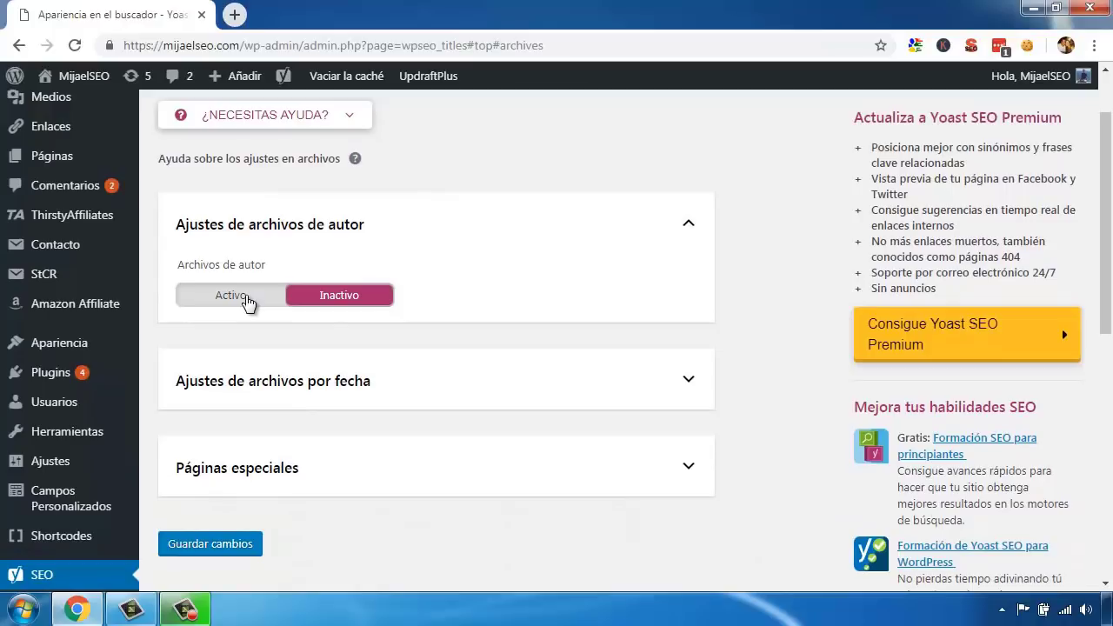
pyautogui.click(248, 302)
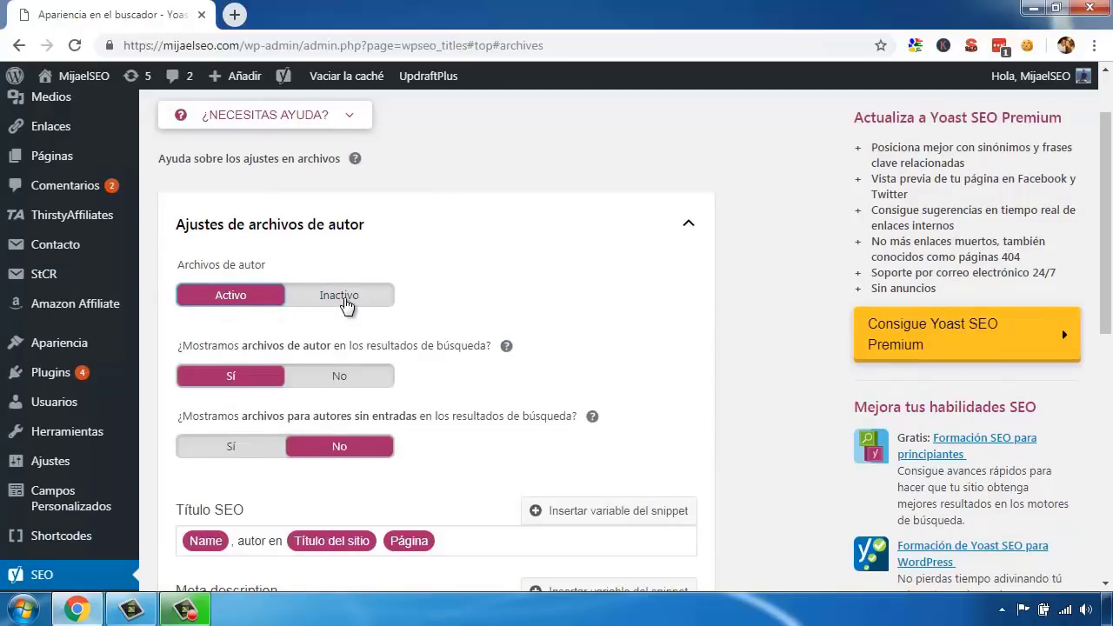
pyautogui.click(346, 300)
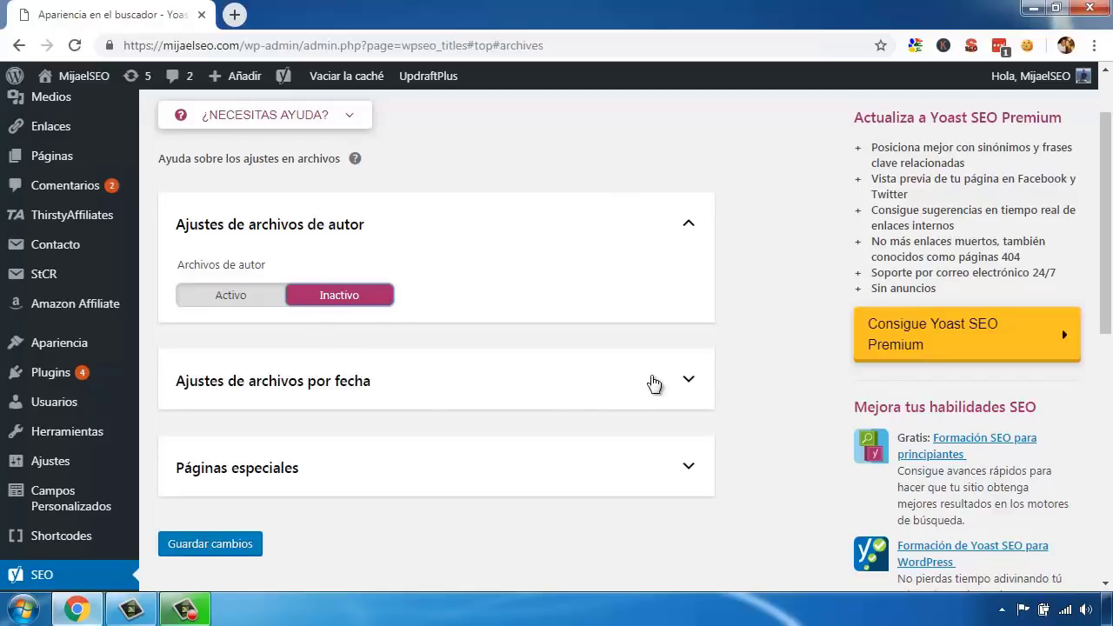
# Step: Expand the date archive settings and check the Archivo por fechas status
pyautogui.click(688, 380)
pyautogui.scroll(-1, 721, 374)
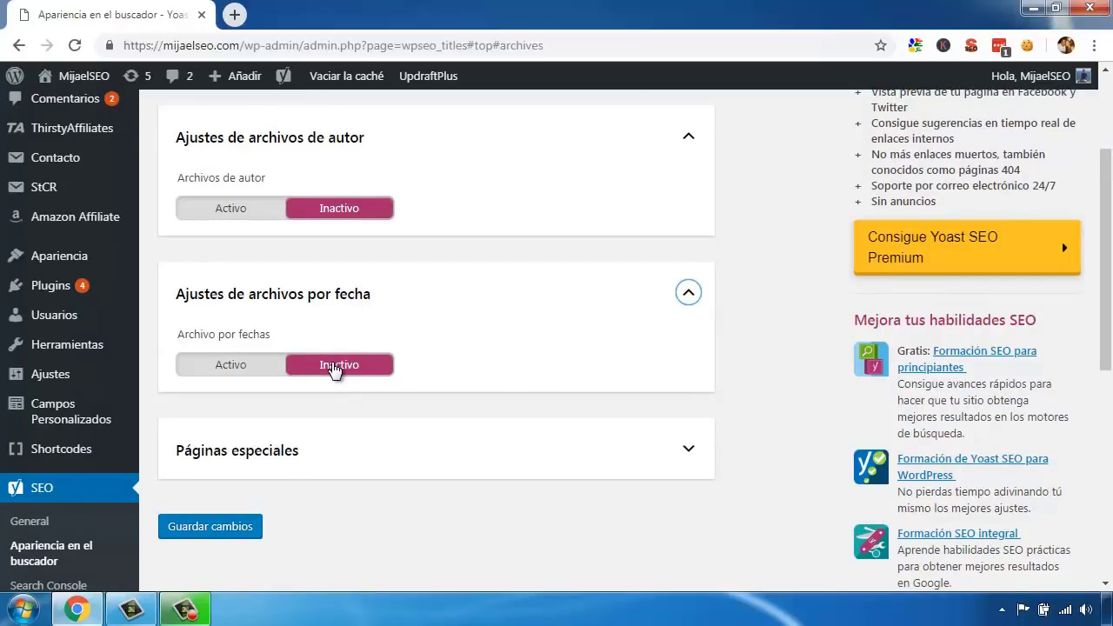
pyautogui.click(736, 291)
pyautogui.scroll(1, 736, 291)
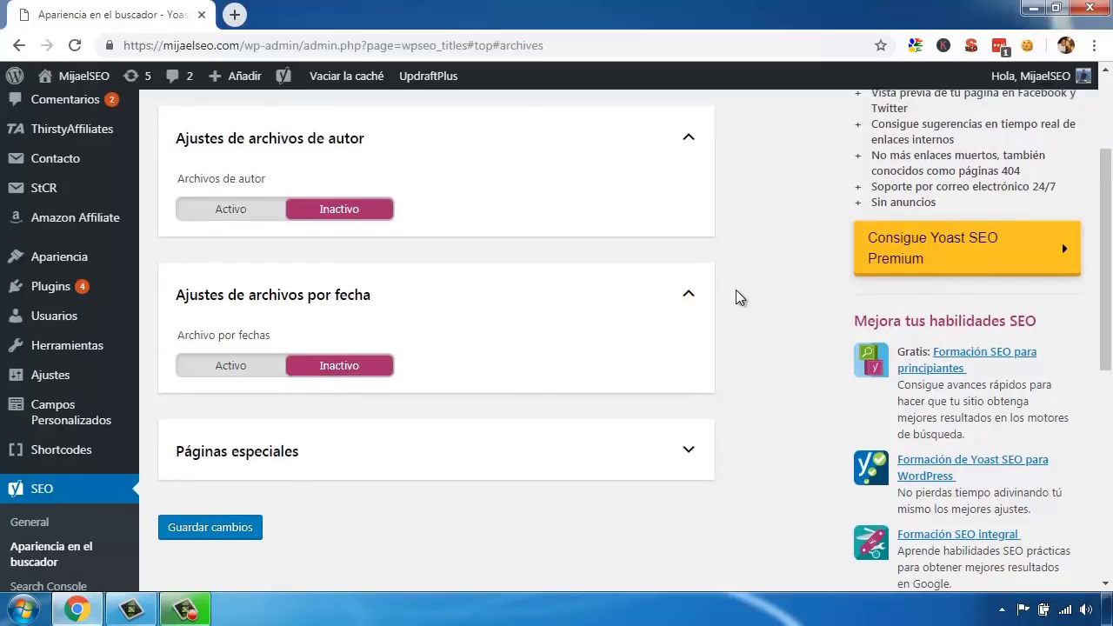
pyautogui.scroll(2, 736, 297)
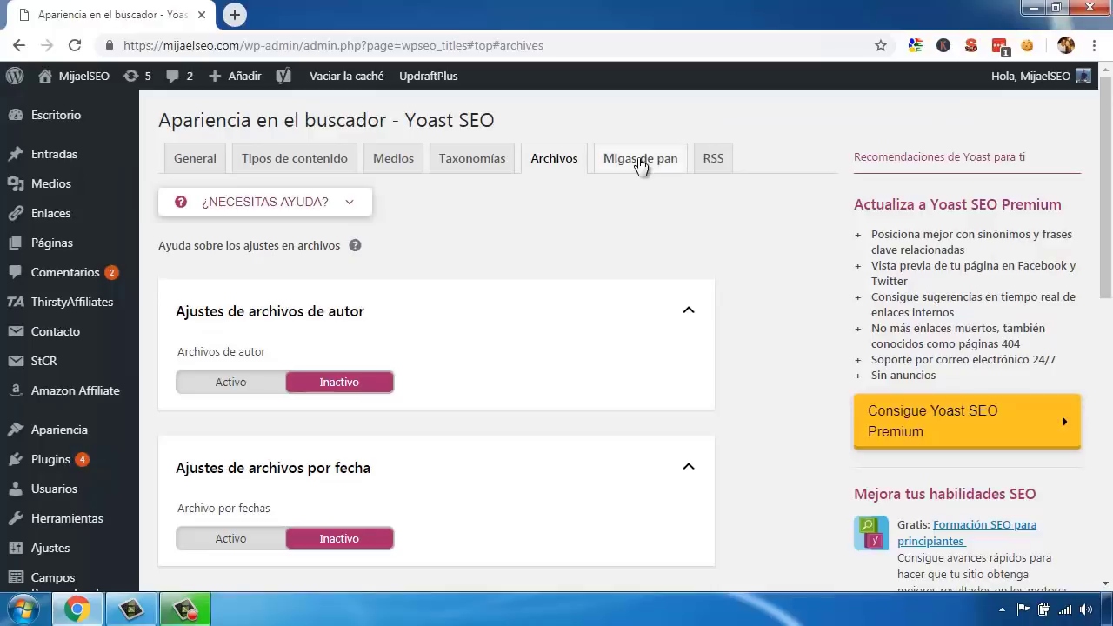
# Step: Open the breadcrumb settings and review the activation, separator, prefixes, bold option and taxonomy shown for posts
pyautogui.click(640, 162)
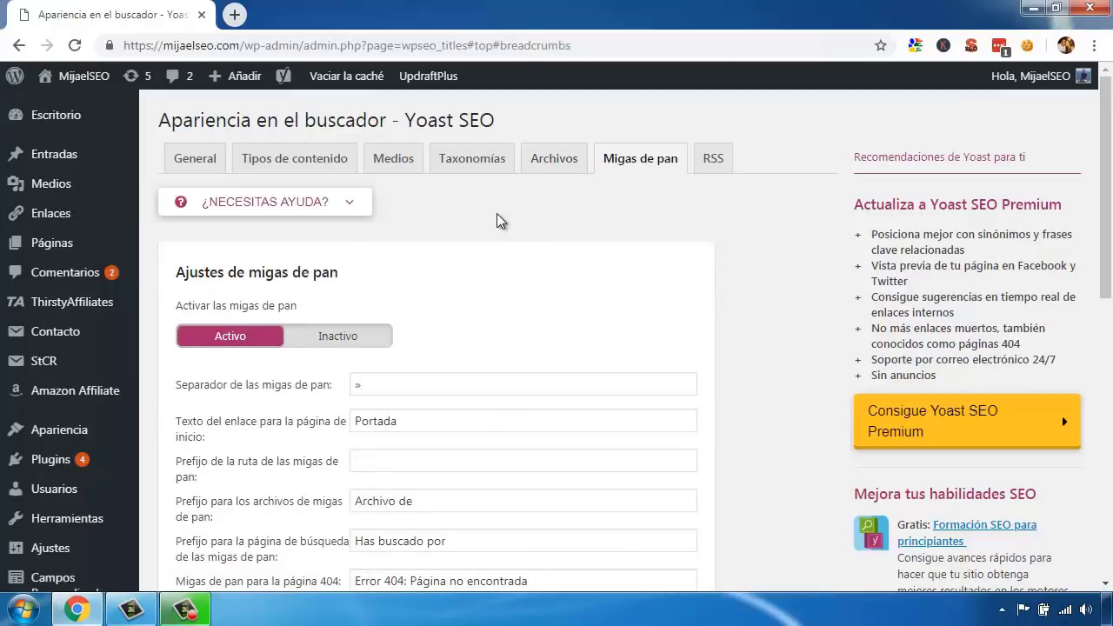
pyautogui.scroll(-1, 478, 228)
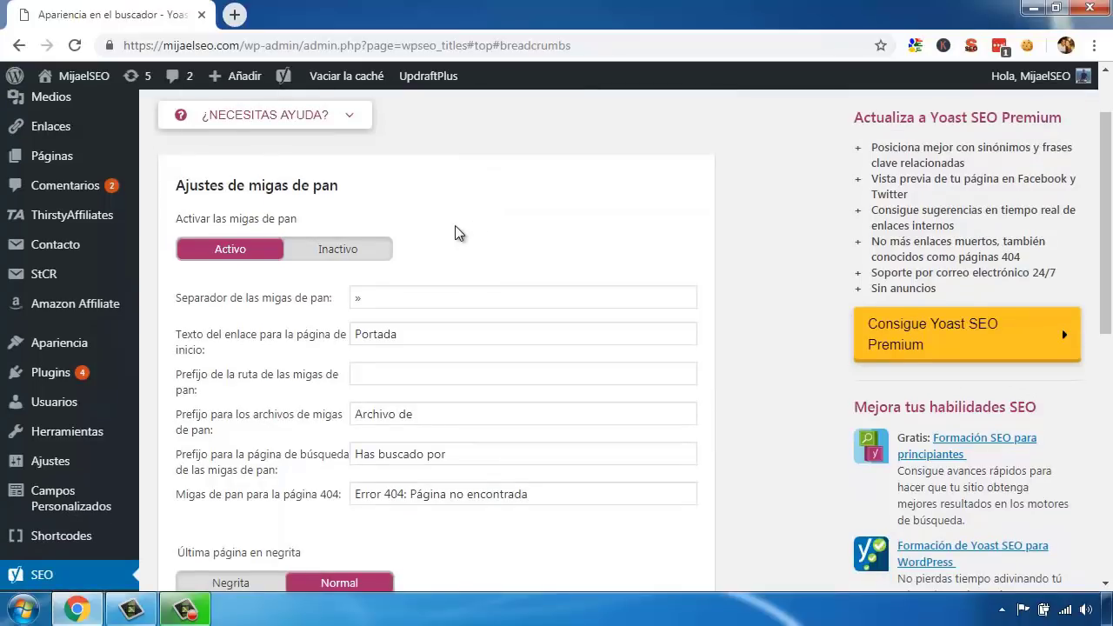
pyautogui.scroll(-3, 505, 246)
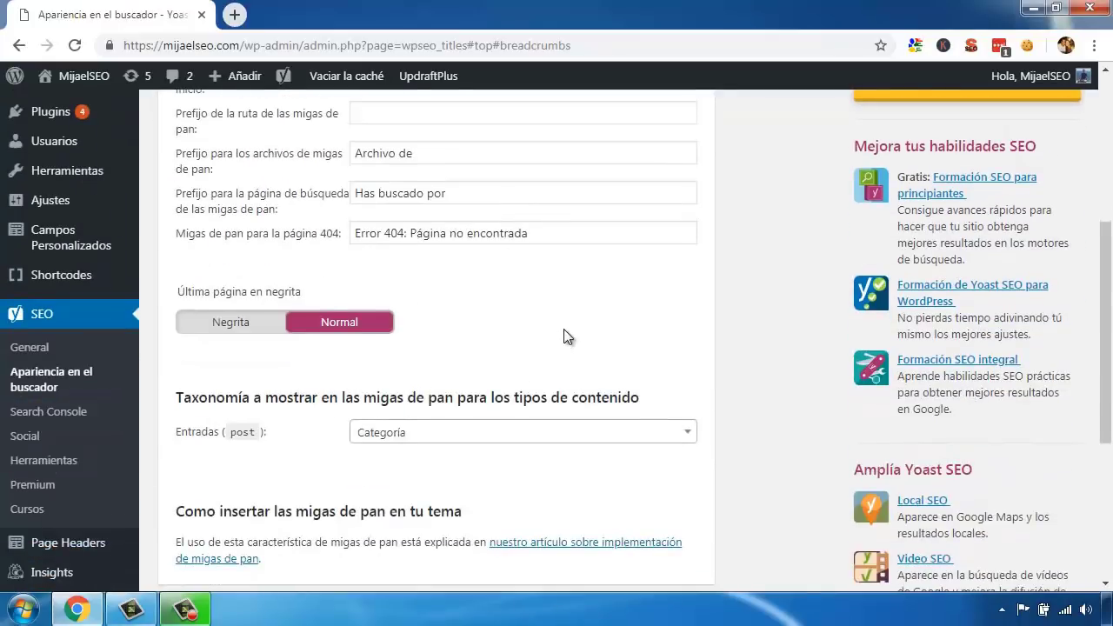
pyautogui.scroll(3, 539, 318)
pyautogui.scroll(1, 435, 318)
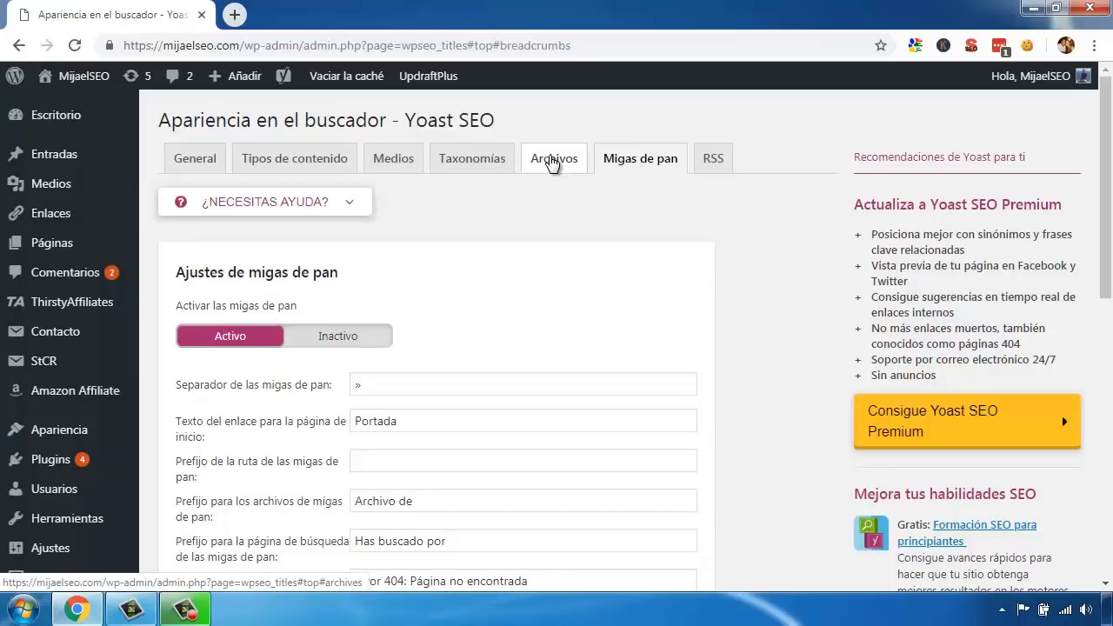
# Step: Return to the archive settings and recheck the author and date archive options
pyautogui.click(552, 163)
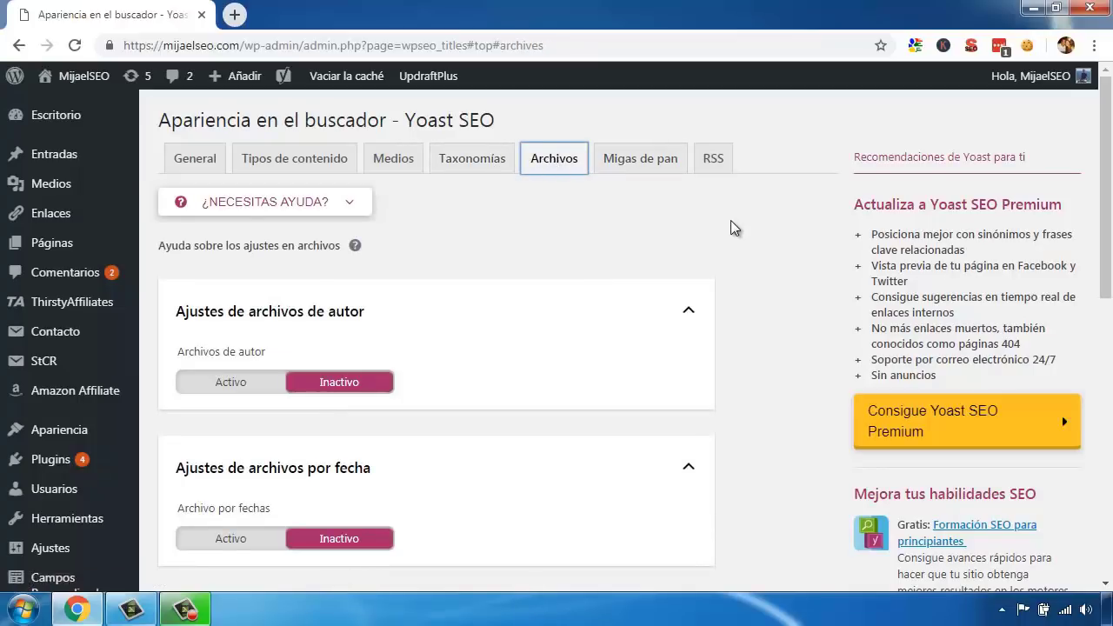
pyautogui.scroll(-1, 757, 238)
pyautogui.scroll(1, 752, 261)
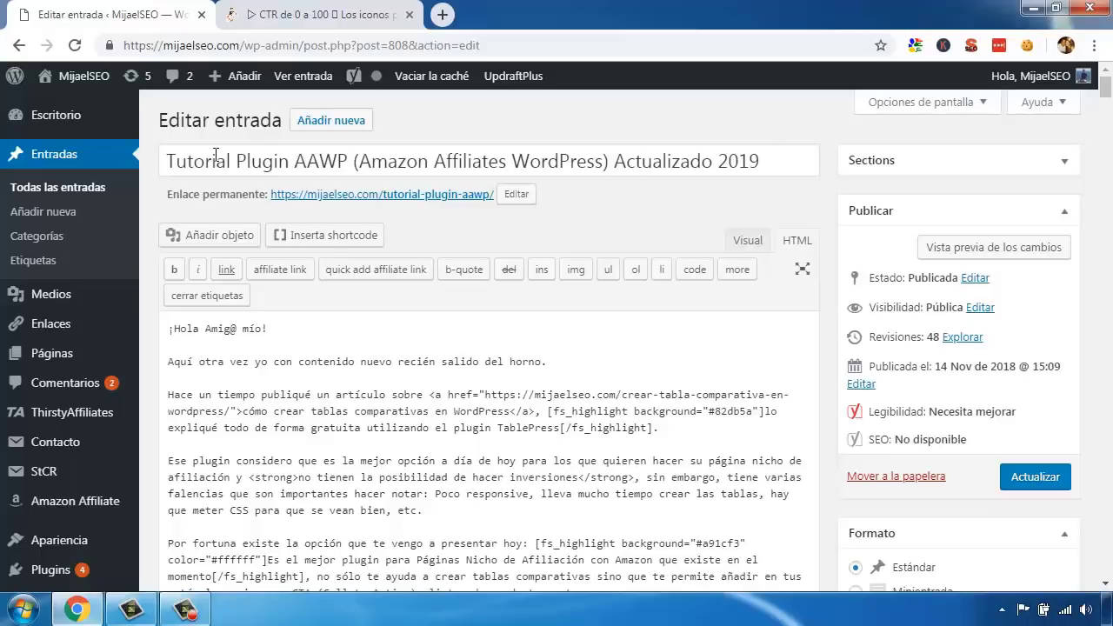
# Step: Examine the title of the AAWP plugin tutorial post in the post editor, highlighting its full text
pyautogui.moveTo(197, 160); pyautogui.dragTo(339, 165)
pyautogui.click(390, 165)
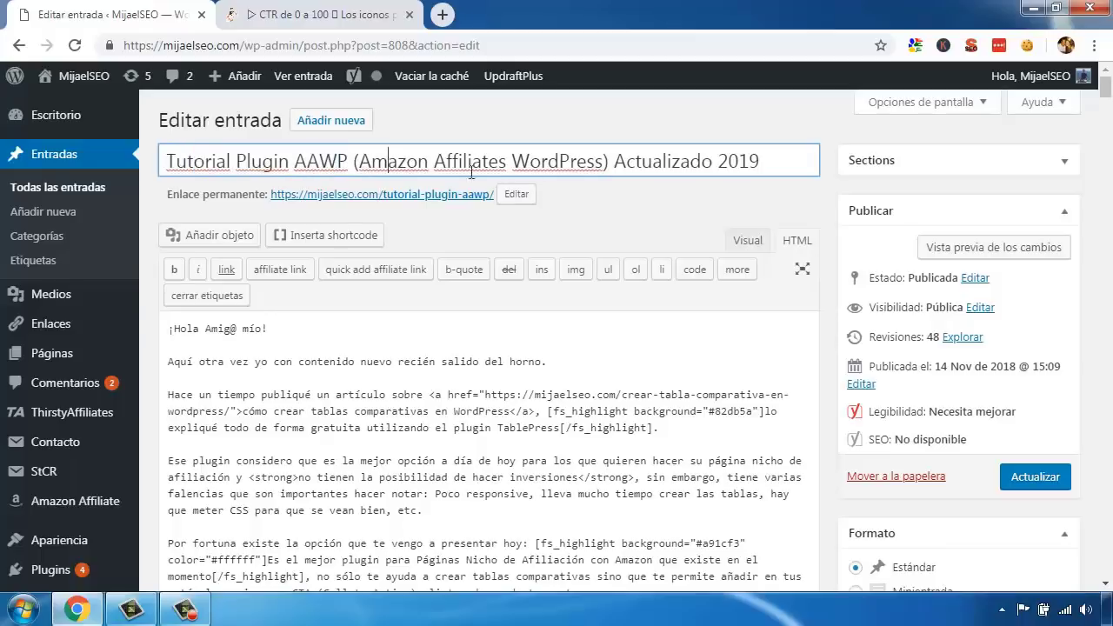
pyautogui.click(626, 211)
pyautogui.click(571, 162)
pyautogui.hotkey('ctrl', 'a')
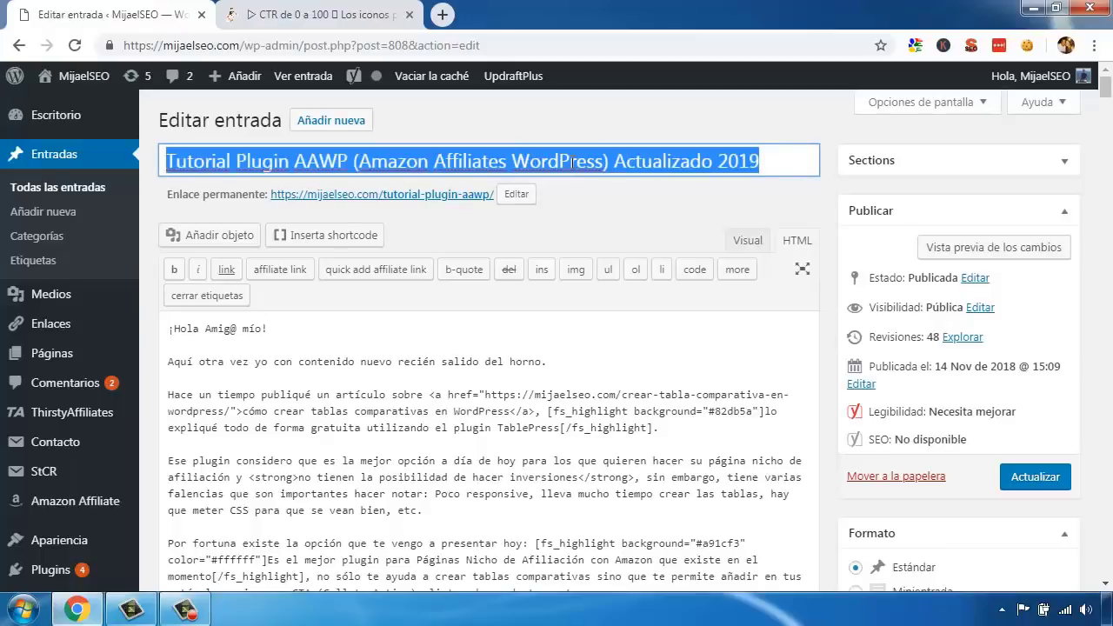
pyautogui.click(571, 162)
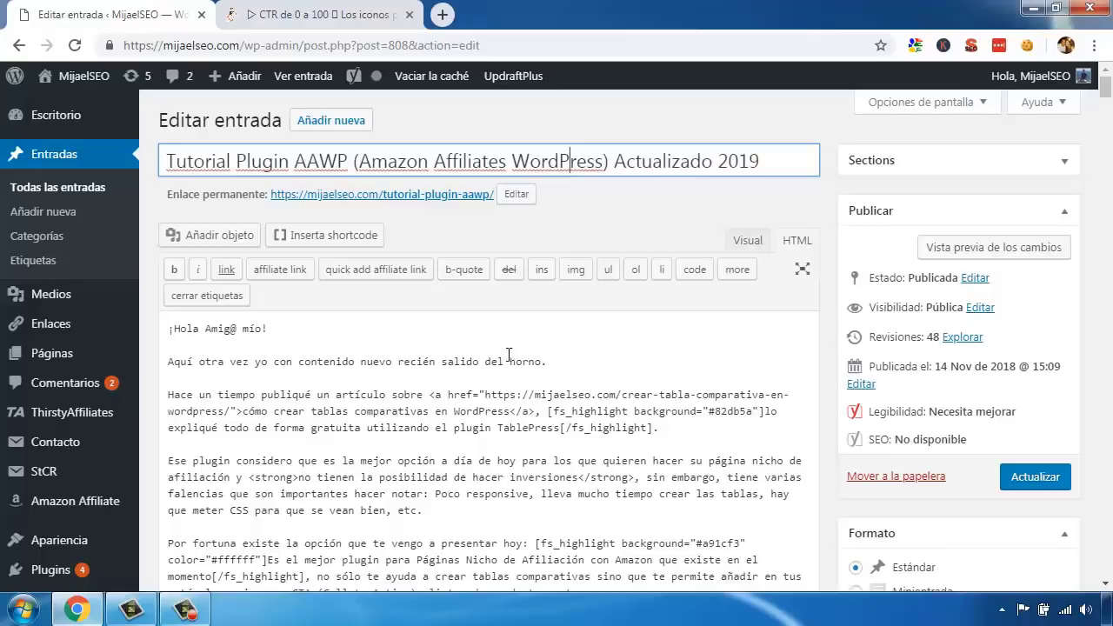
pyautogui.click(501, 376)
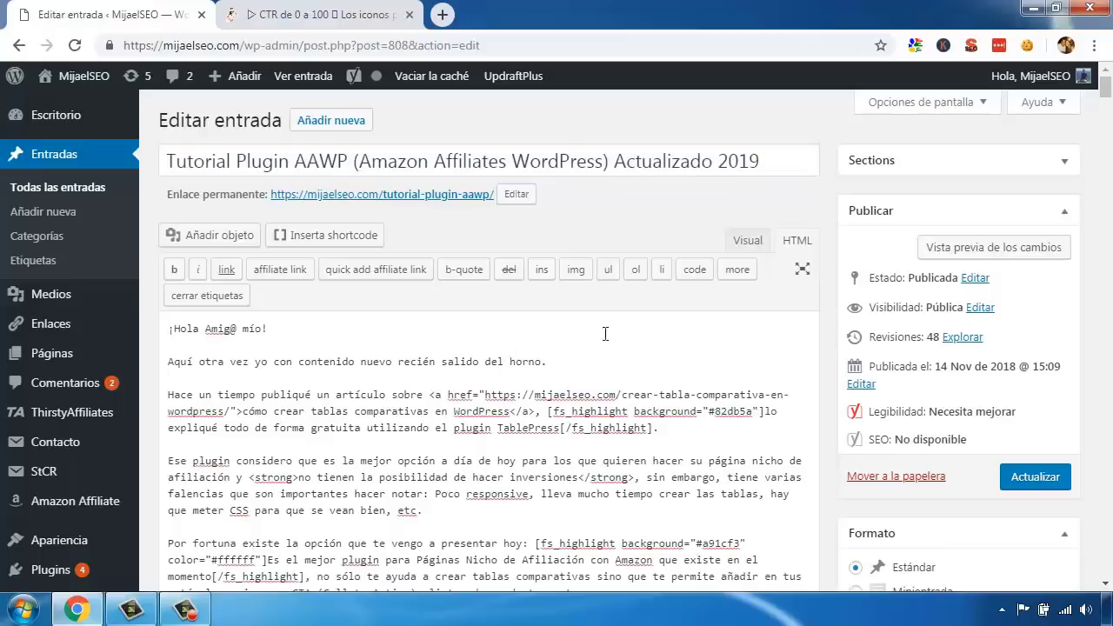
# Step: Review the snippet preview and analysis sections in the Yoast SEO box below the post content, collapsing and reopening the box
pyautogui.scroll(-1, 1108, 115)
pyautogui.moveTo(1108, 111); pyautogui.dragTo(1111, 490)
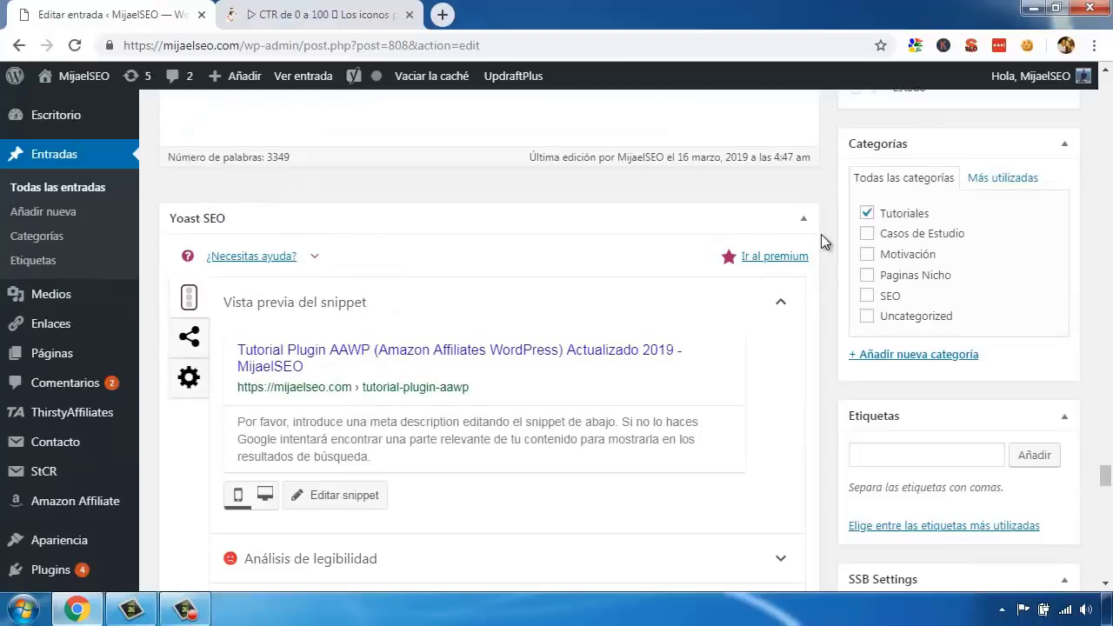
pyautogui.scroll(-2, 821, 234)
pyautogui.scroll(1, 362, 198)
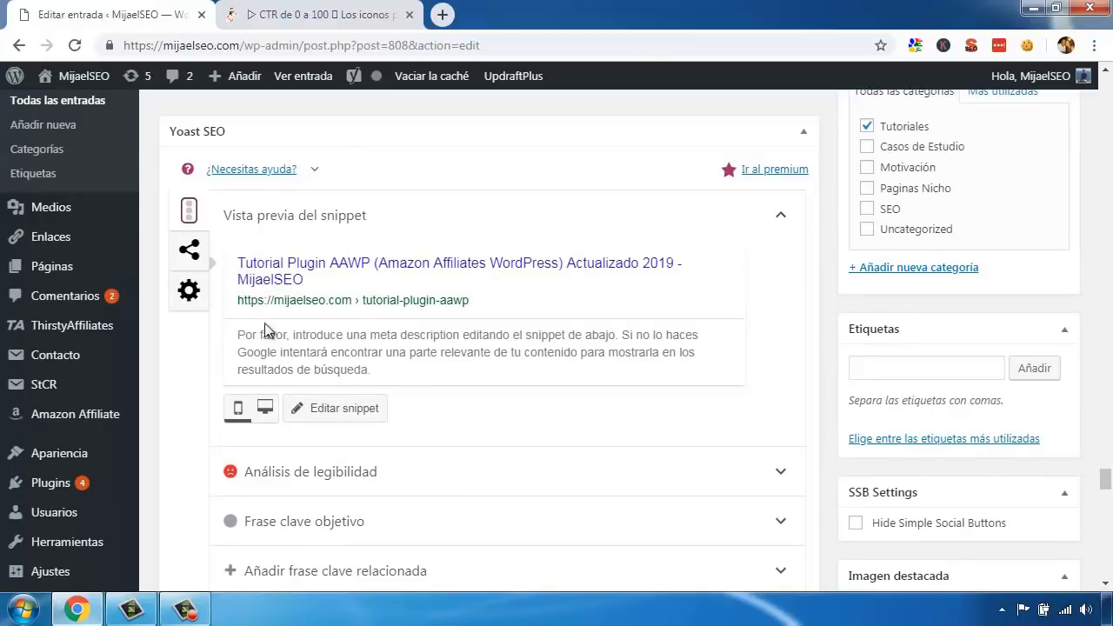
pyautogui.scroll(-1, 382, 287)
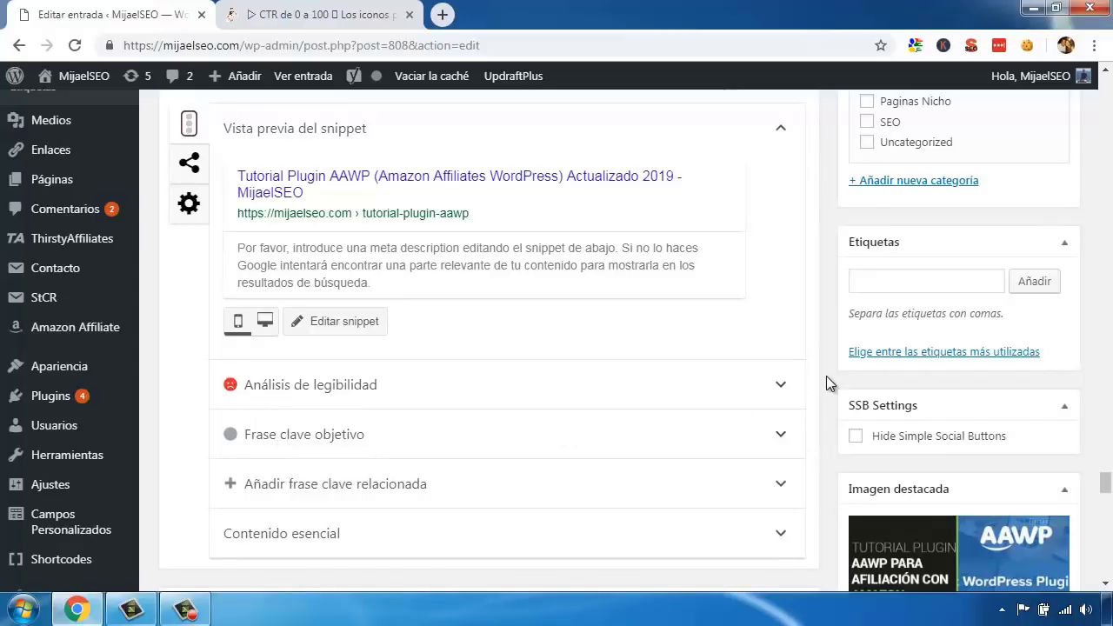
pyautogui.scroll(3, 826, 376)
pyautogui.click(804, 220)
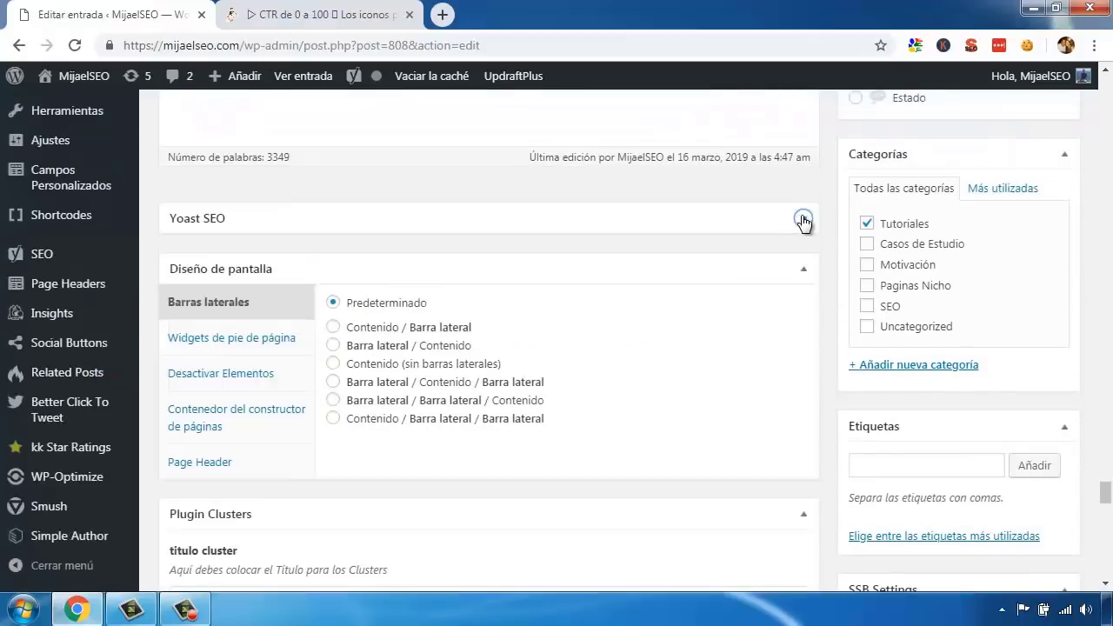
pyautogui.click(803, 220)
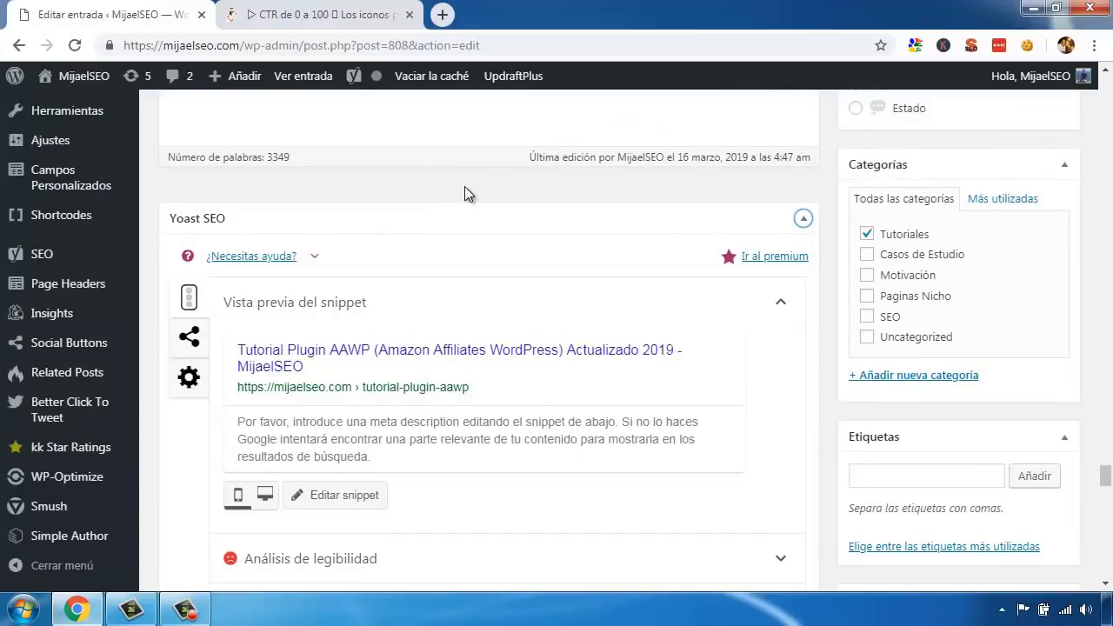
# Step: Expand the Frase clave objetivo section in the Yoast SEO box and look back over the end of the post content
pyautogui.scroll(-3, 808, 261)
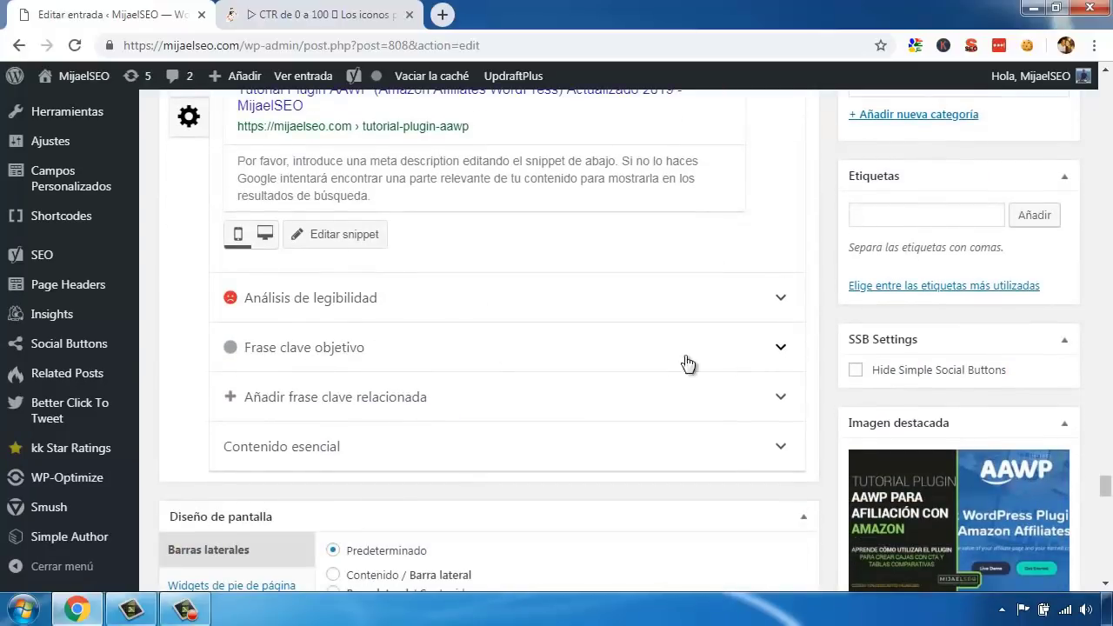
pyautogui.click(780, 350)
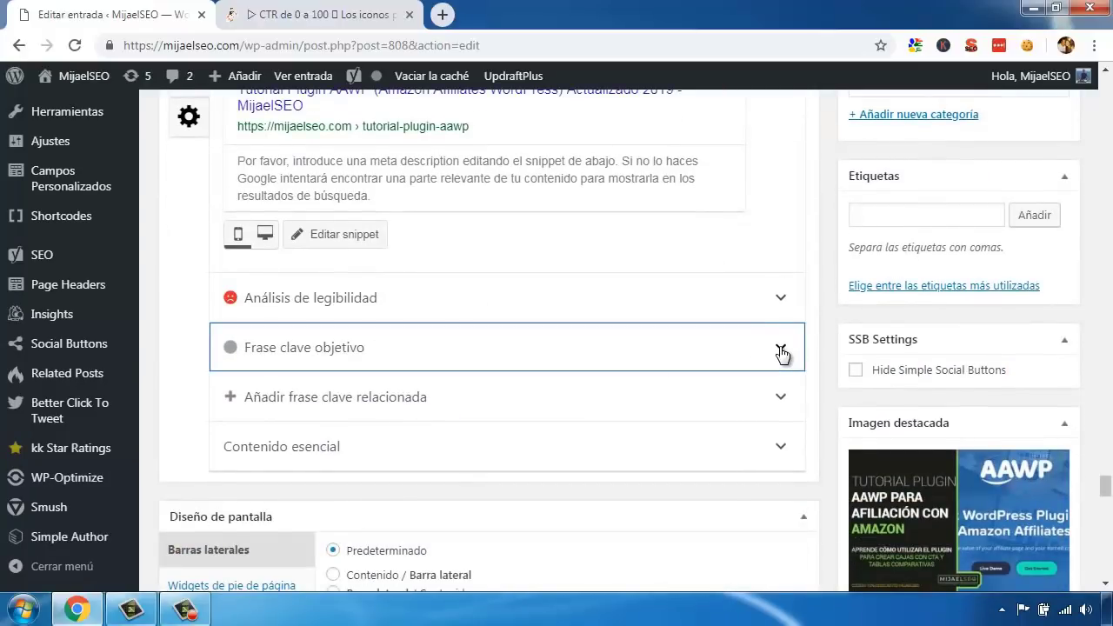
pyautogui.scroll(6, 780, 352)
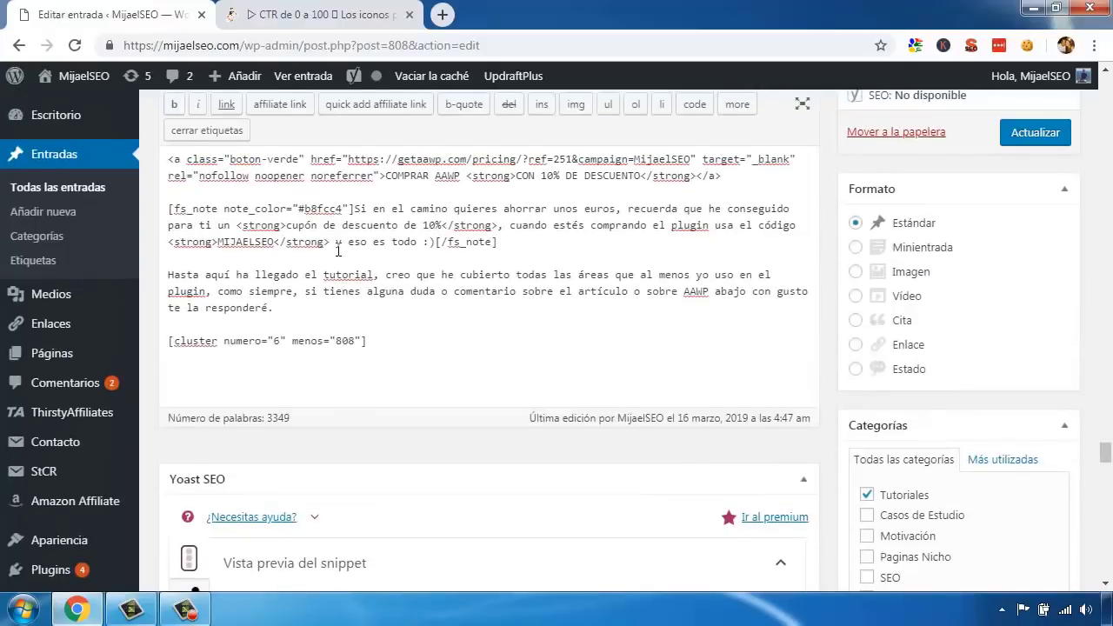
pyautogui.scroll(3, 339, 251)
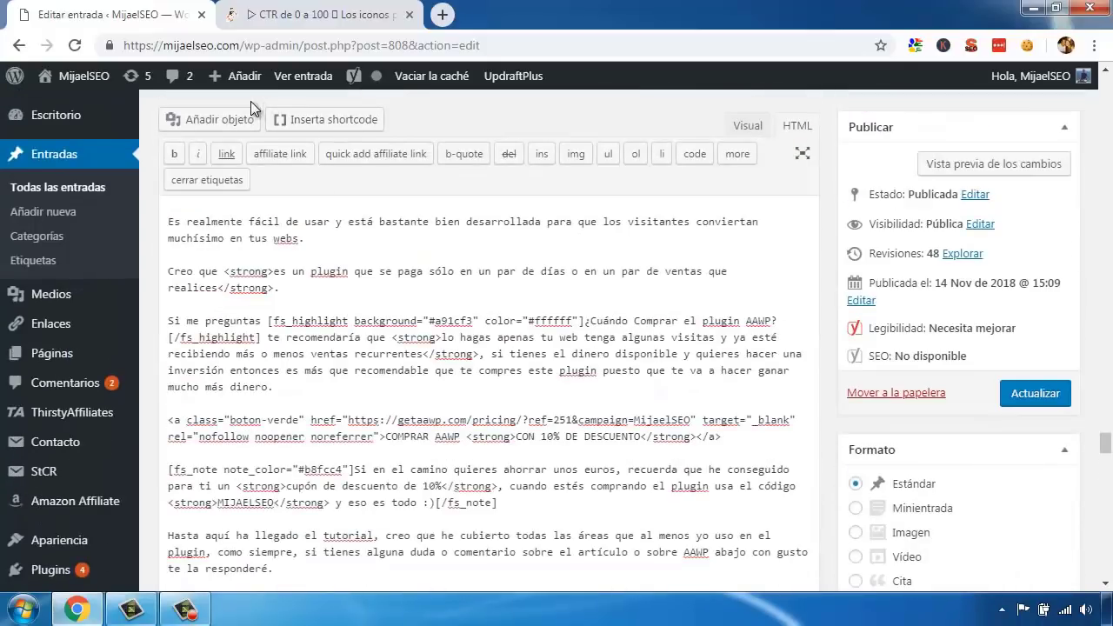
pyautogui.scroll(-1, 386, 287)
pyautogui.scroll(-10, 390, 290)
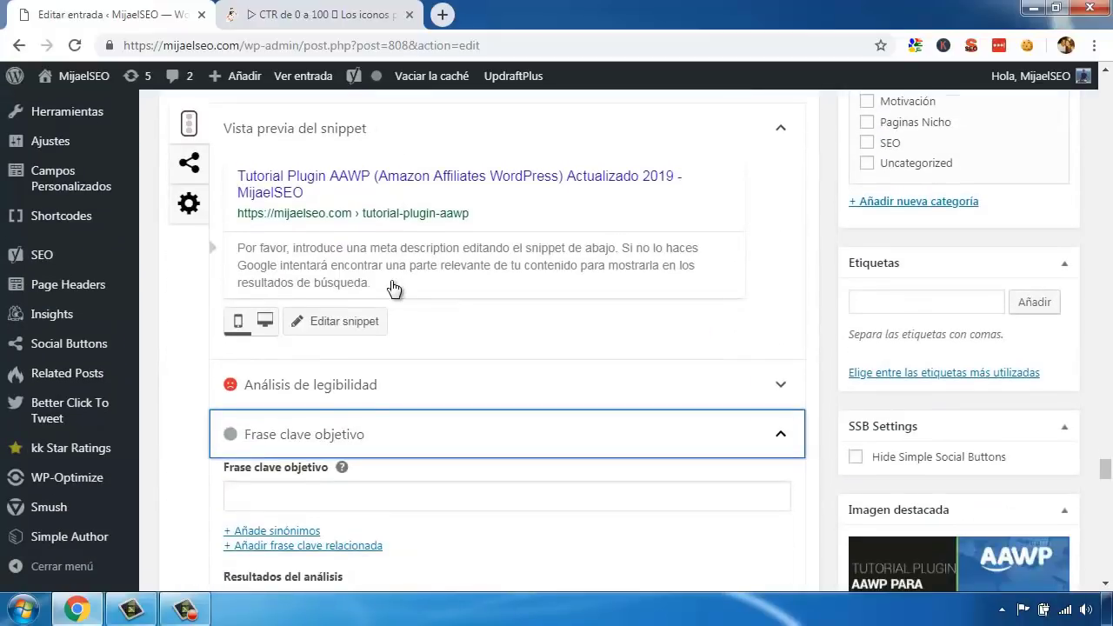
# Step: Set the post's focus keyphrase to AAWP and review the analysis results and snippet preview
pyautogui.scroll(-1, 394, 421)
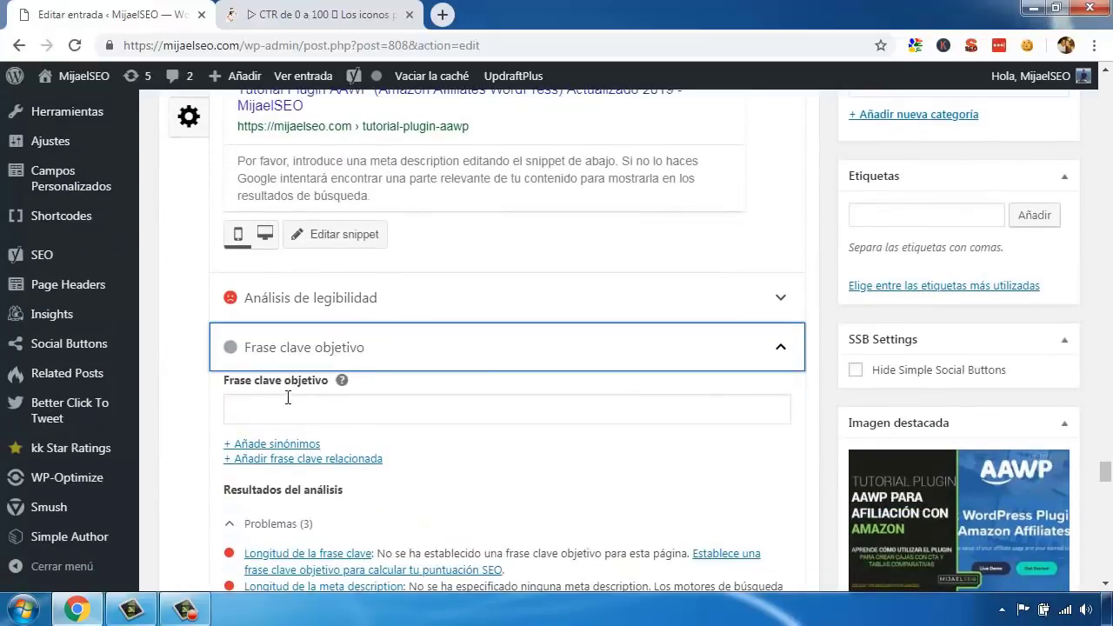
pyautogui.click(276, 409)
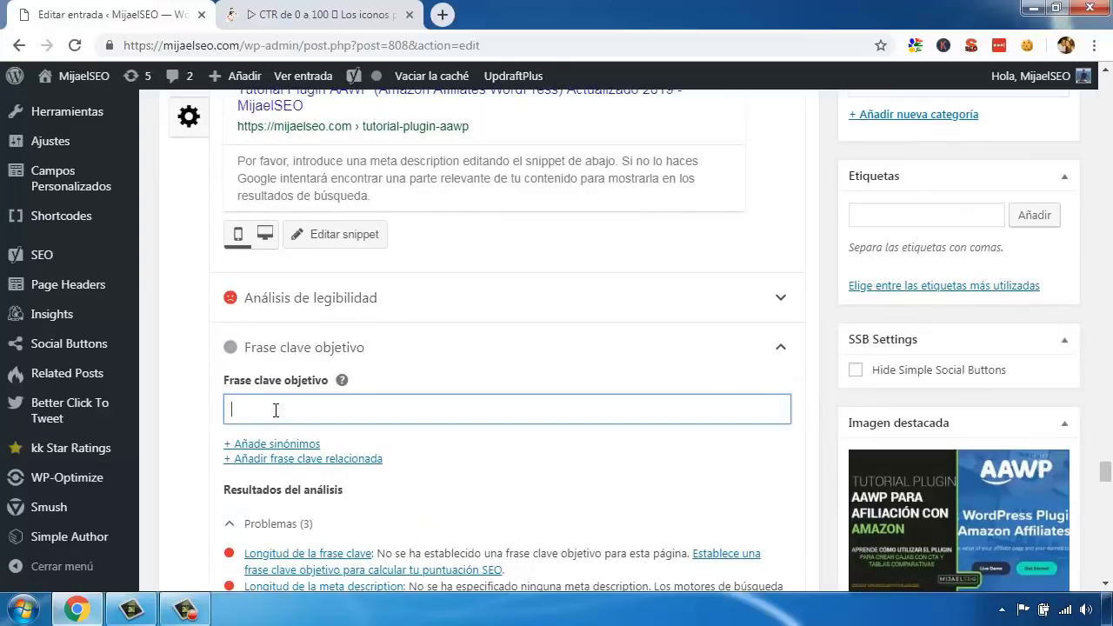
pyautogui.scroll(1, 275, 409)
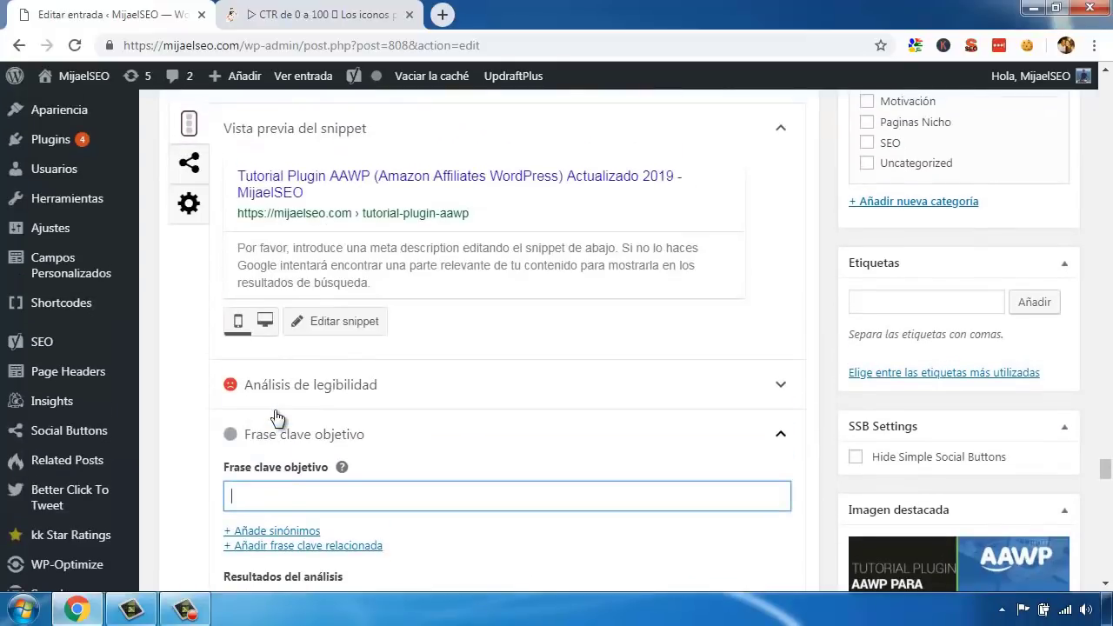
pyautogui.write('AAWP')
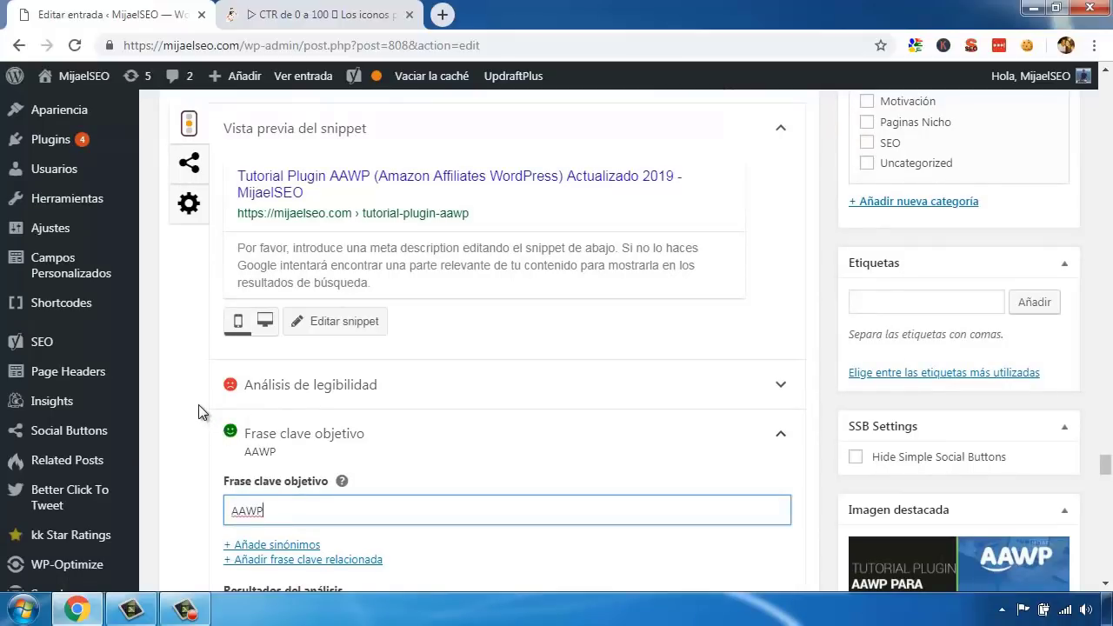
pyautogui.scroll(-2, 198, 411)
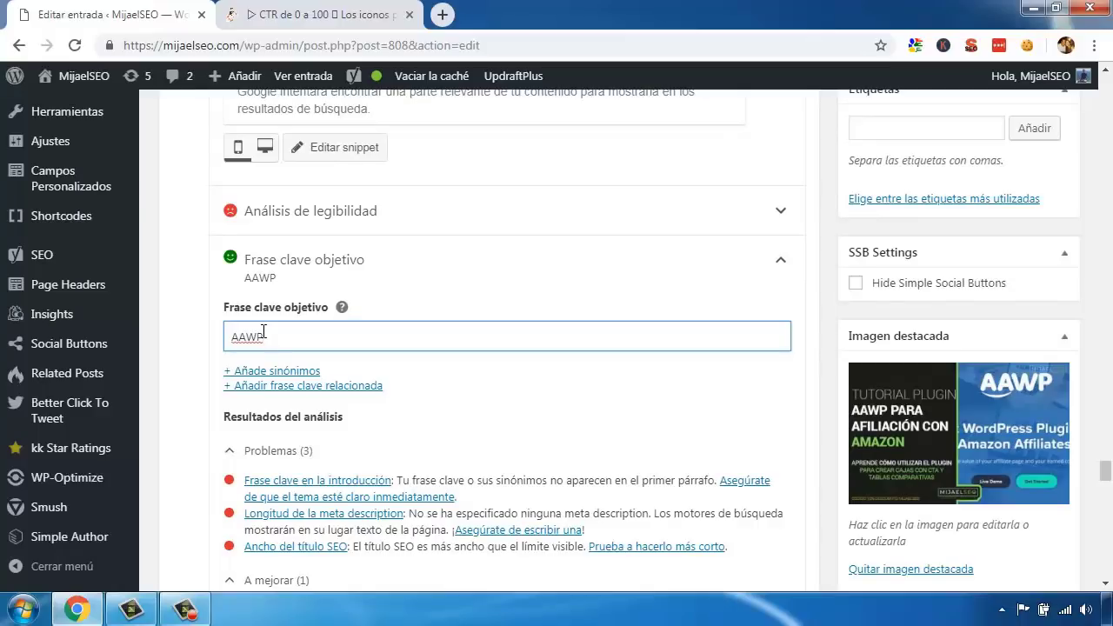
pyautogui.click(205, 319)
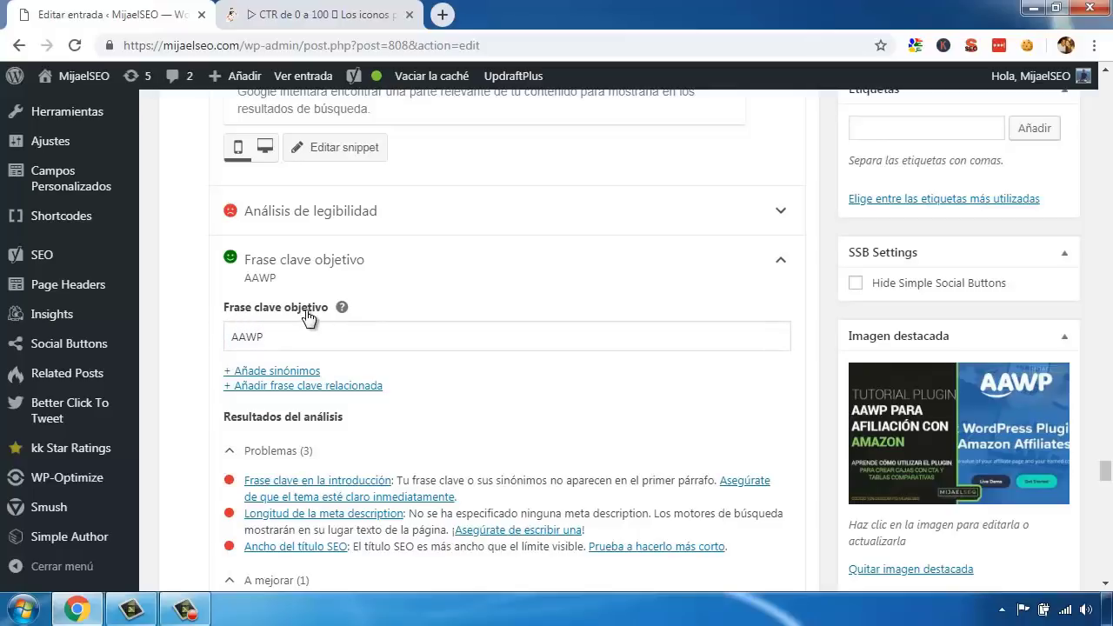
pyautogui.scroll(2, 386, 326)
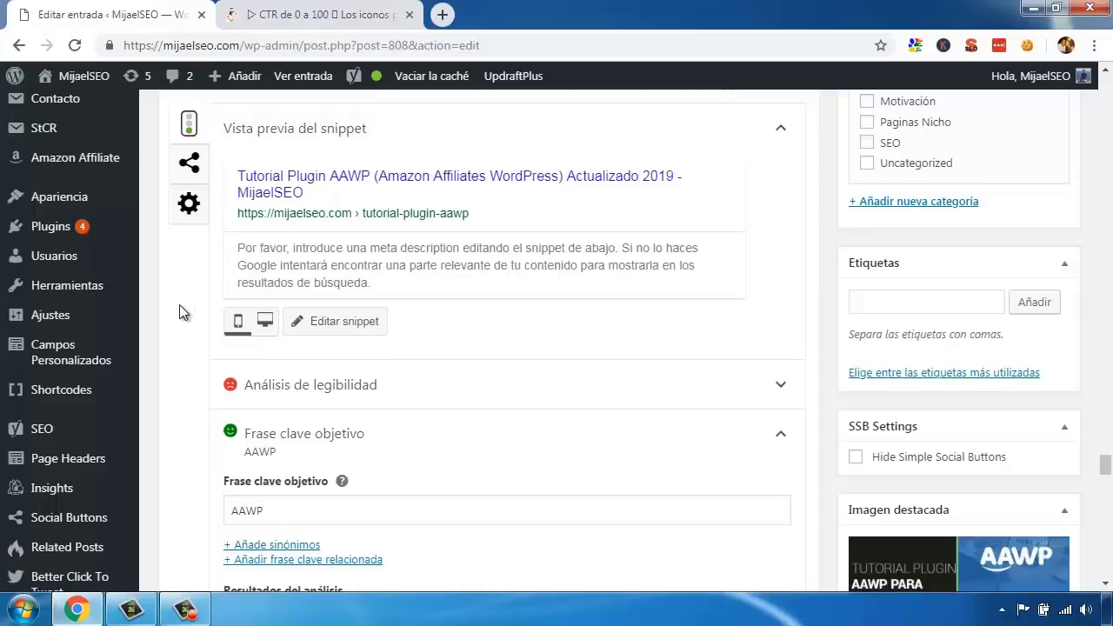
# Step: Review the analysis results for the AAWP focus keyphrase, covering the problems, the improvements and the good results
pyautogui.scroll(-5, 181, 311)
pyautogui.scroll(2, 175, 301)
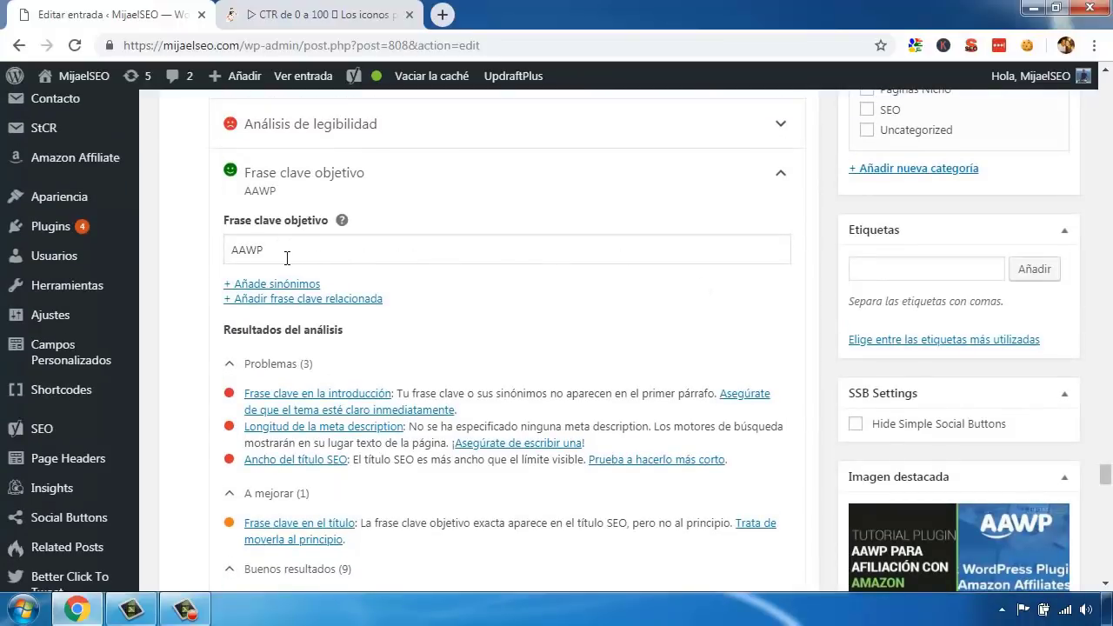
pyautogui.scroll(-2, 340, 315)
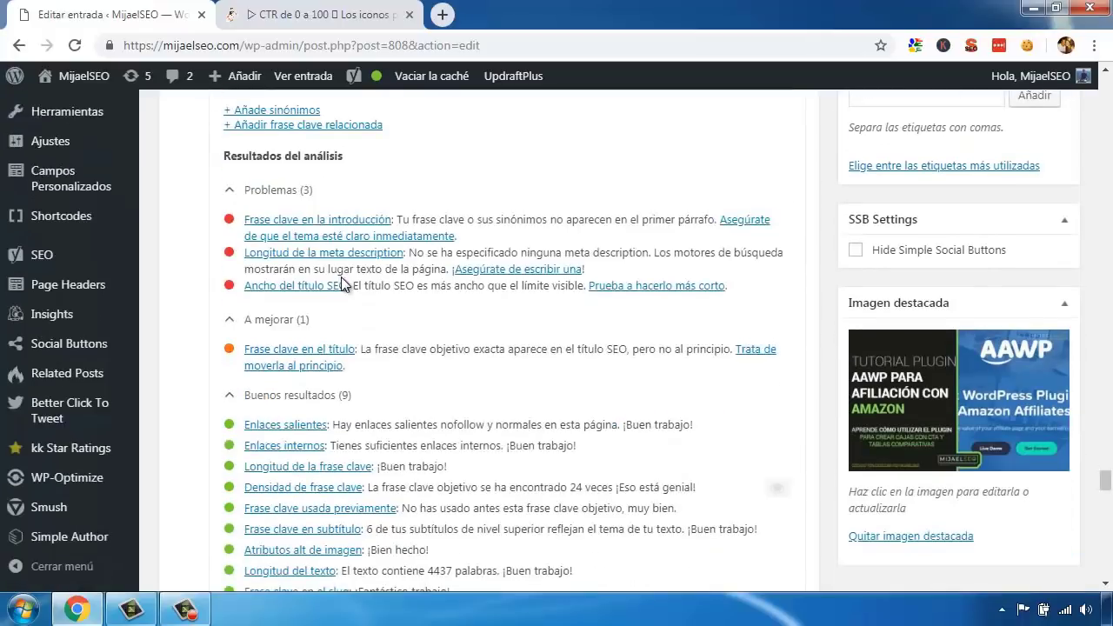
pyautogui.scroll(2, 340, 317)
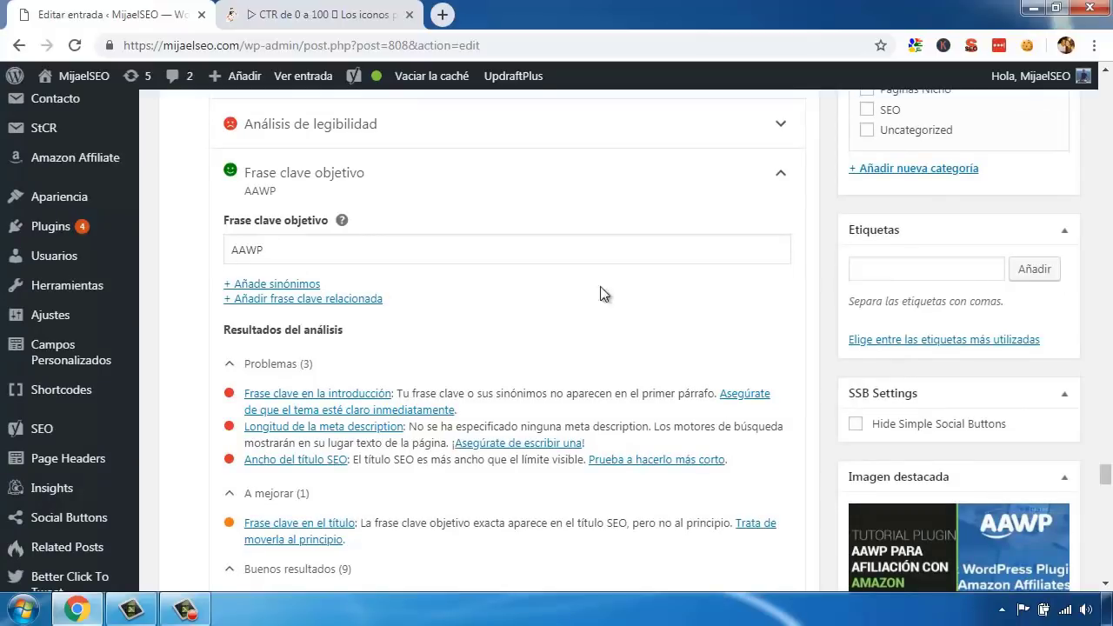
pyautogui.scroll(2, 806, 300)
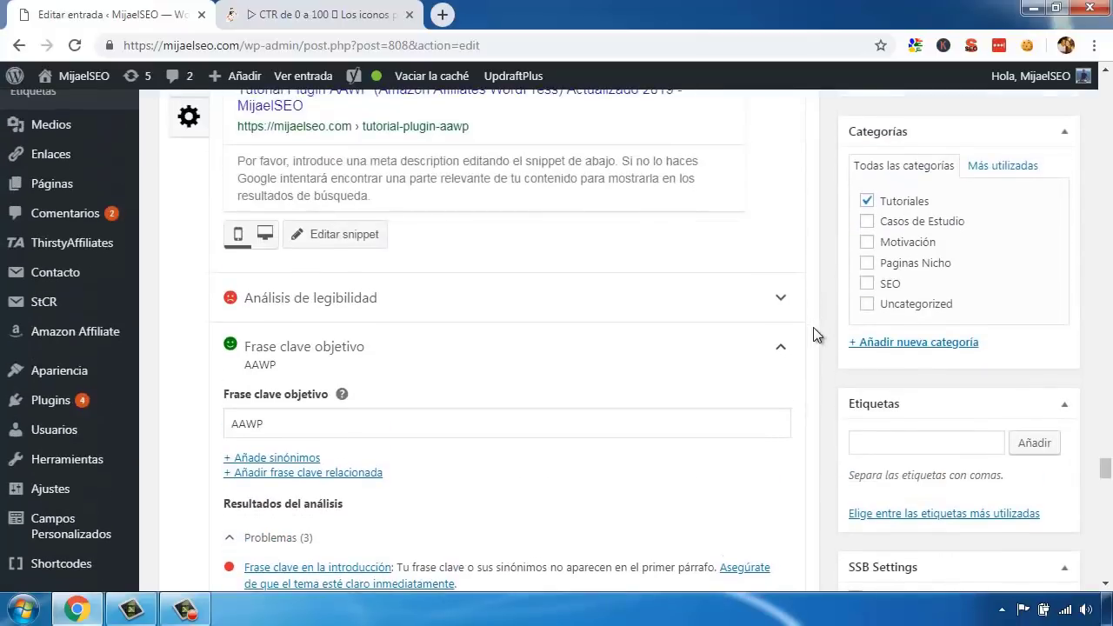
pyautogui.scroll(-3, 818, 330)
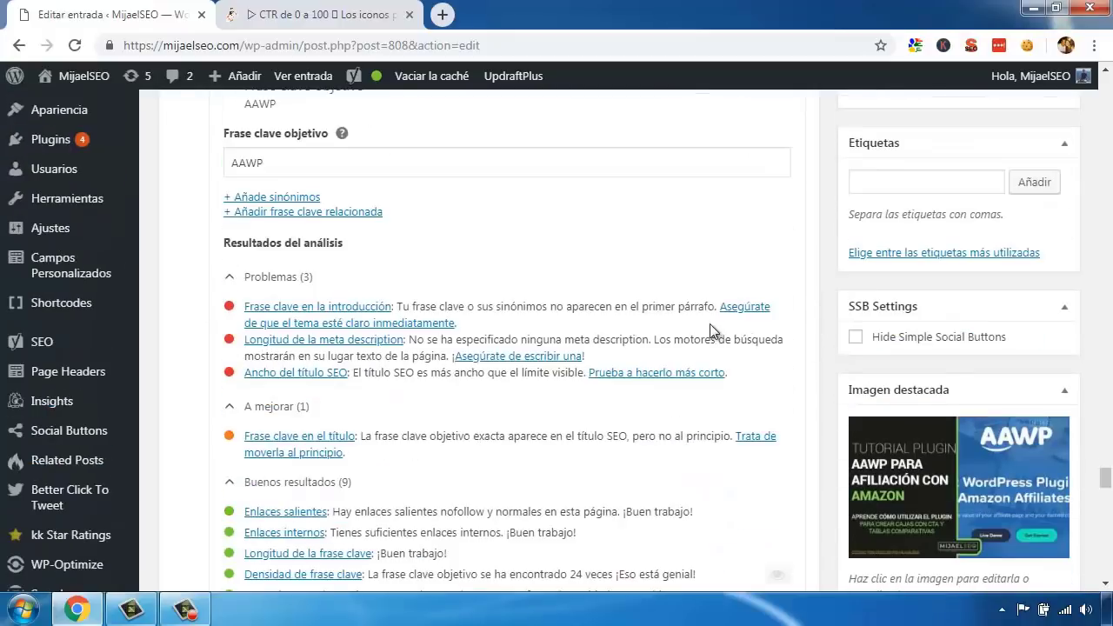
pyautogui.scroll(-3, 493, 300)
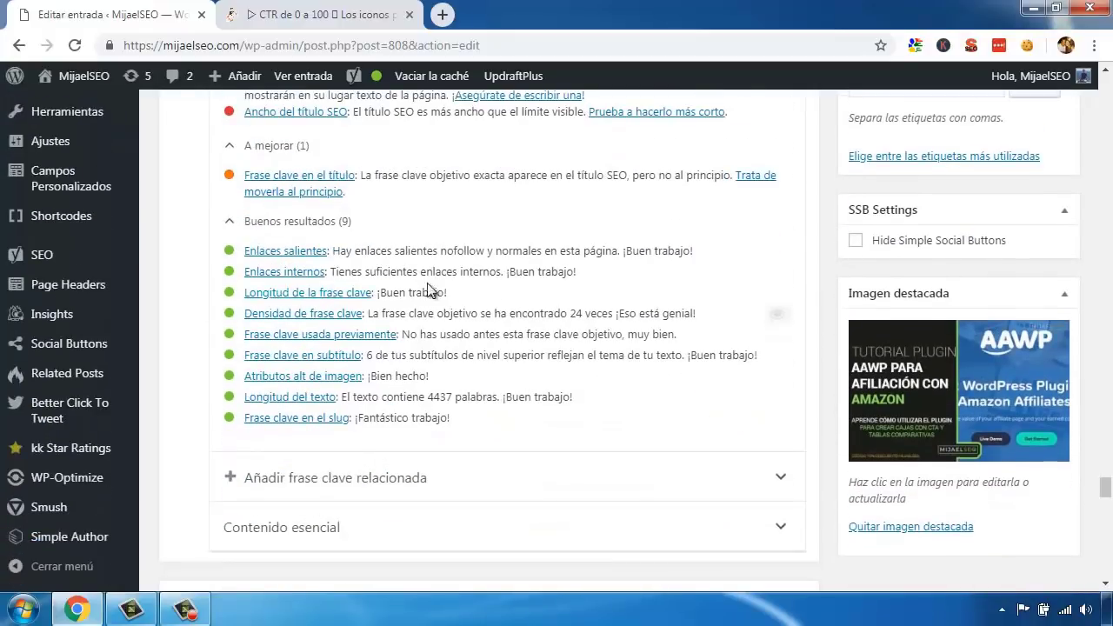
pyautogui.scroll(3, 626, 343)
pyautogui.scroll(1, 574, 334)
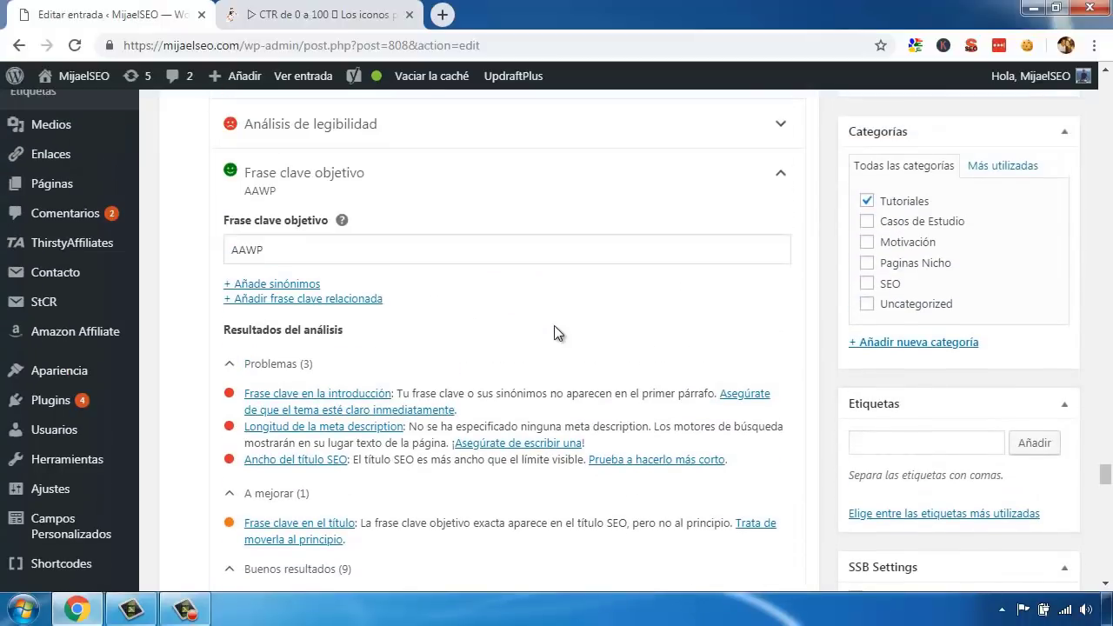
pyautogui.scroll(1, 554, 325)
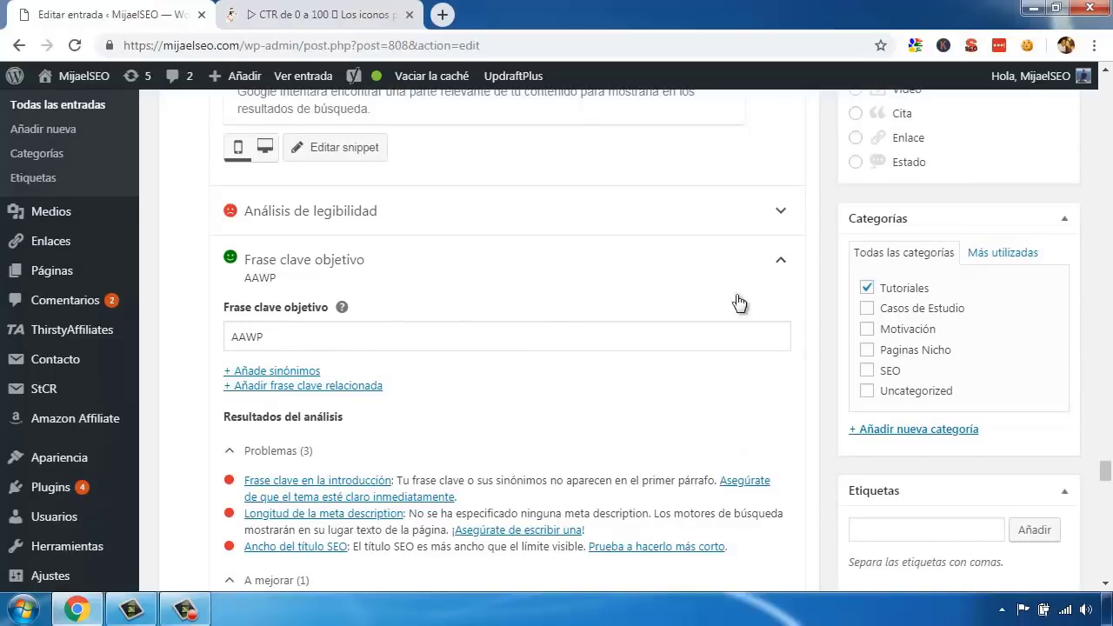
# Step: Collapse the Frase clave objetivo section and open the snippet editor under the snippet preview
pyautogui.click(782, 266)
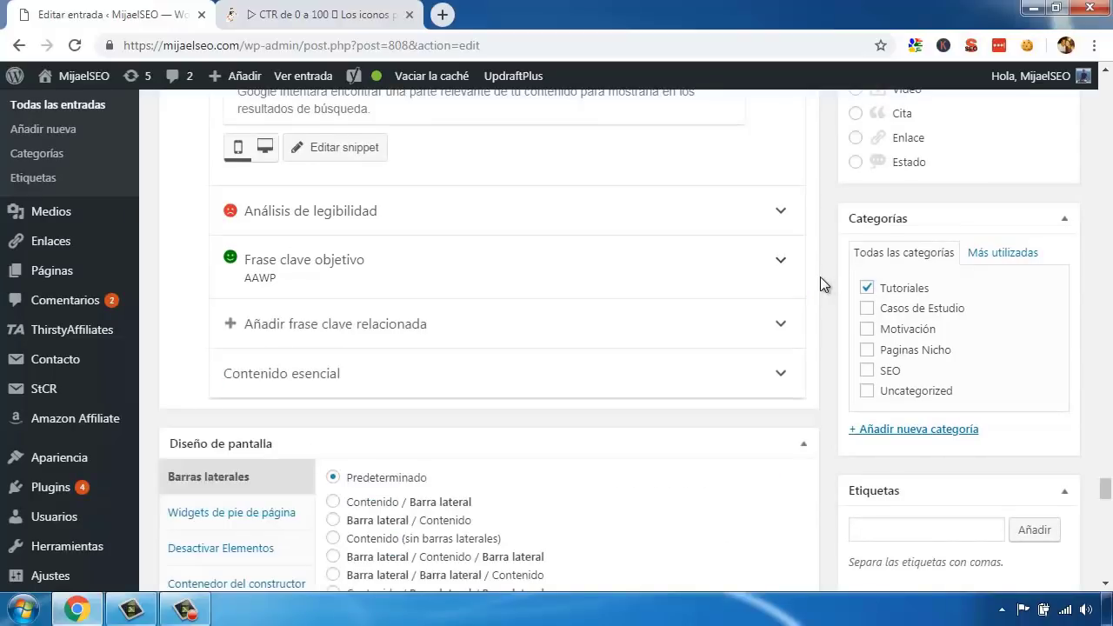
pyautogui.scroll(3, 821, 278)
pyautogui.scroll(-1, 826, 283)
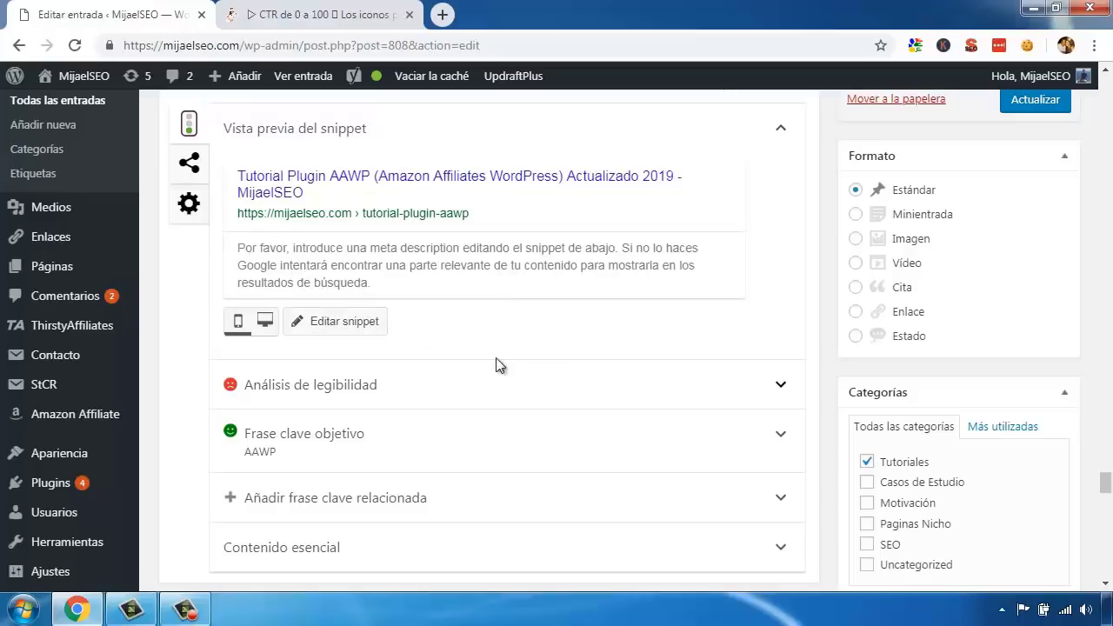
pyautogui.click(367, 328)
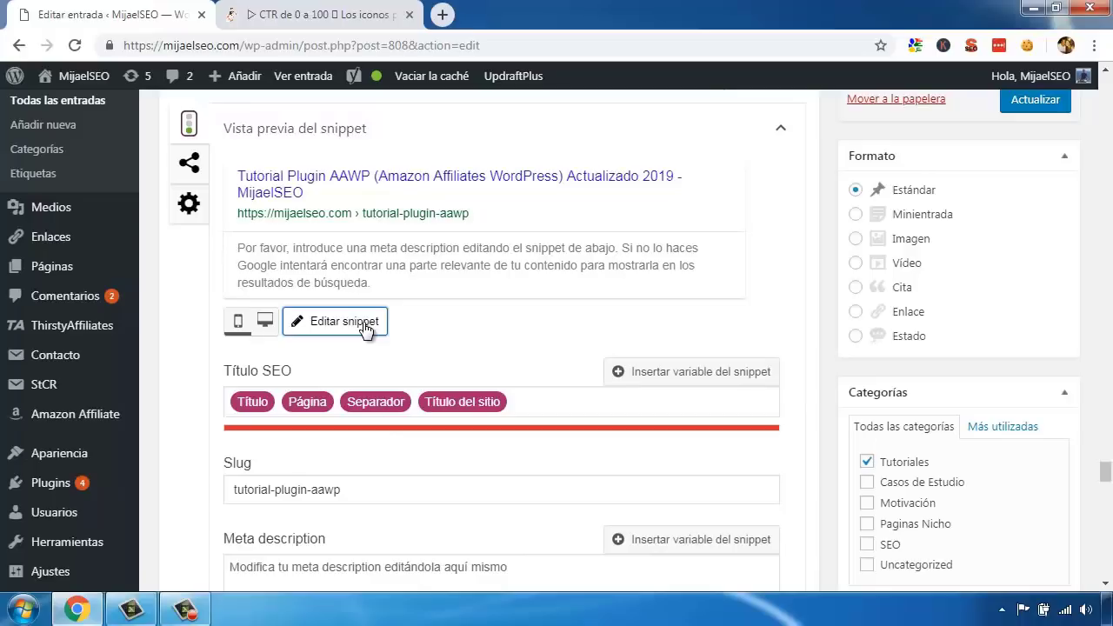
pyautogui.scroll(-1, 428, 344)
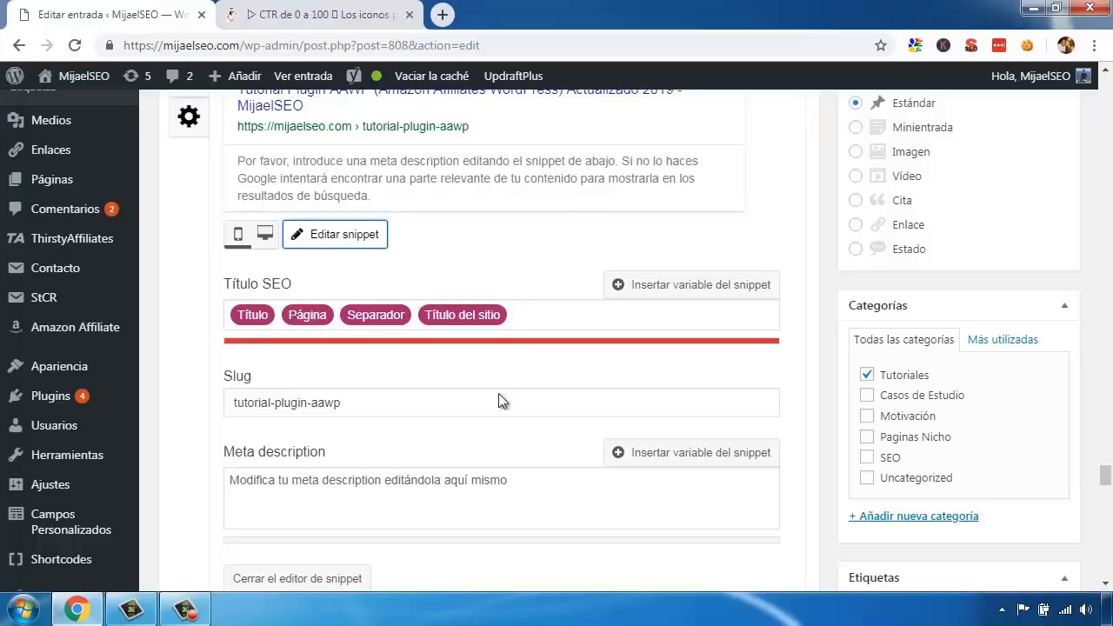
# Step: Replace all the variables in the SEO title with the text "Tutorial Plugin AAWP"
pyautogui.tripleClick(527, 312)
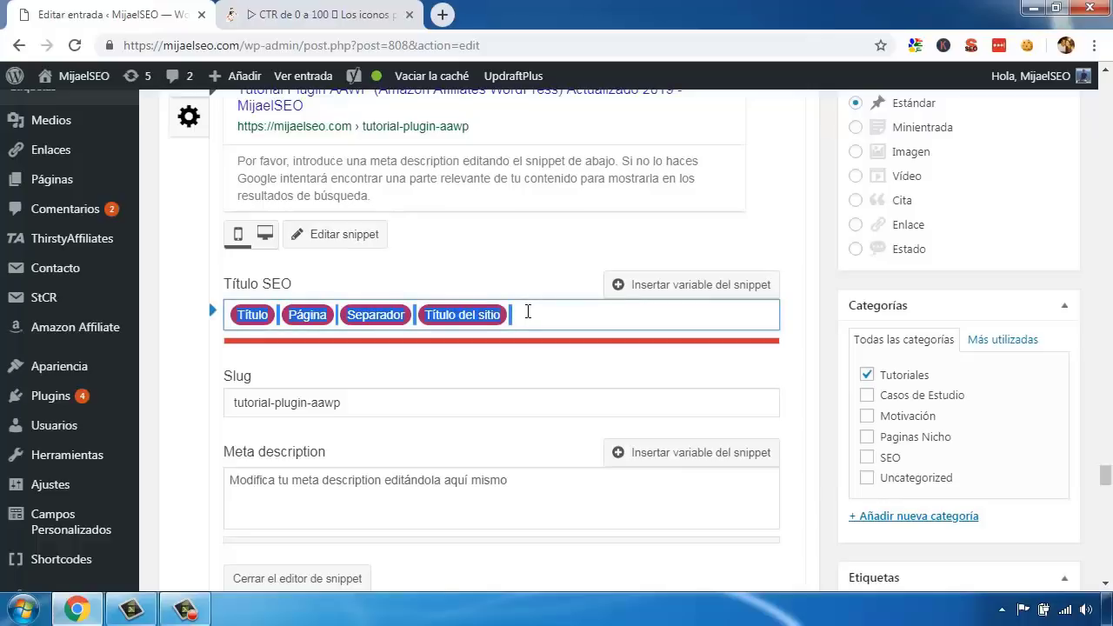
pyautogui.press('BackSpace')
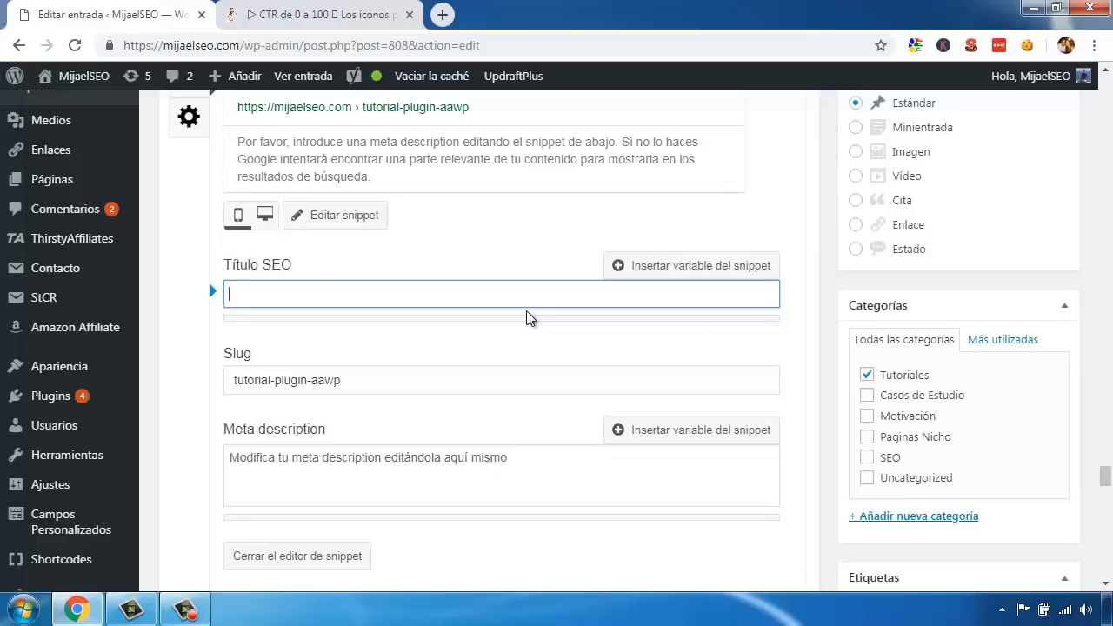
pyautogui.write('Tut')
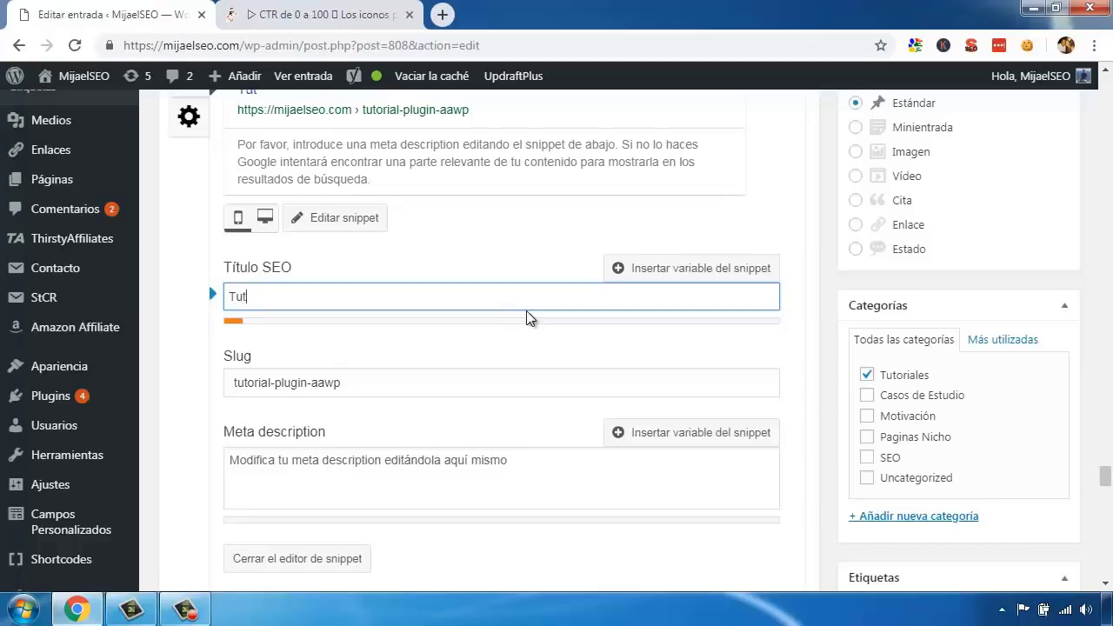
pyautogui.write('orial Plu')
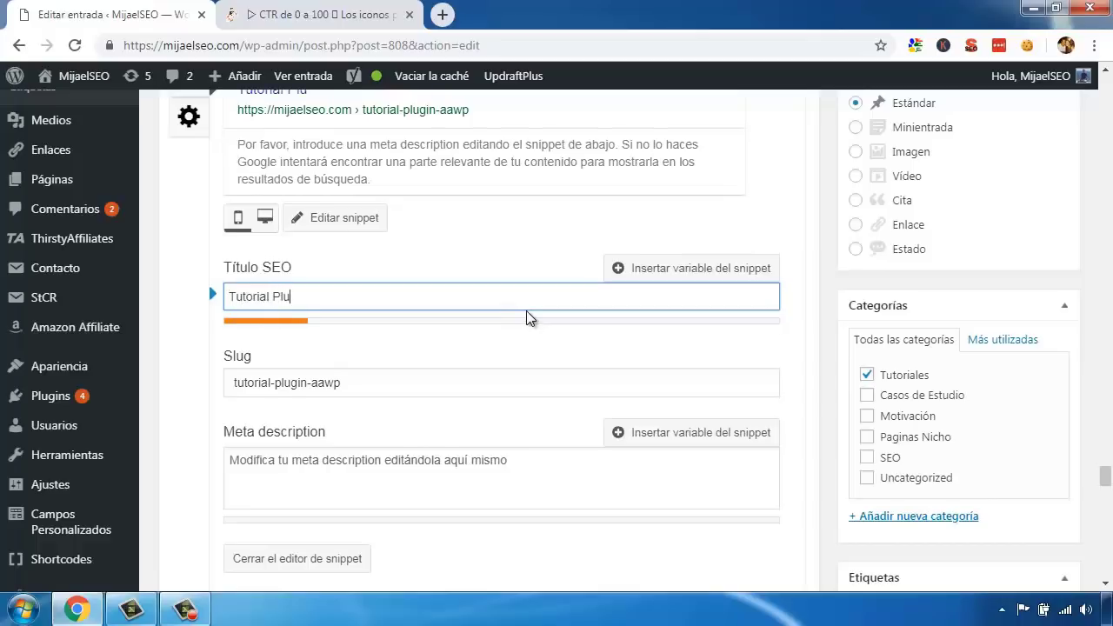
pyautogui.press('BackSpace')
pyautogui.write('ugin AAWP')
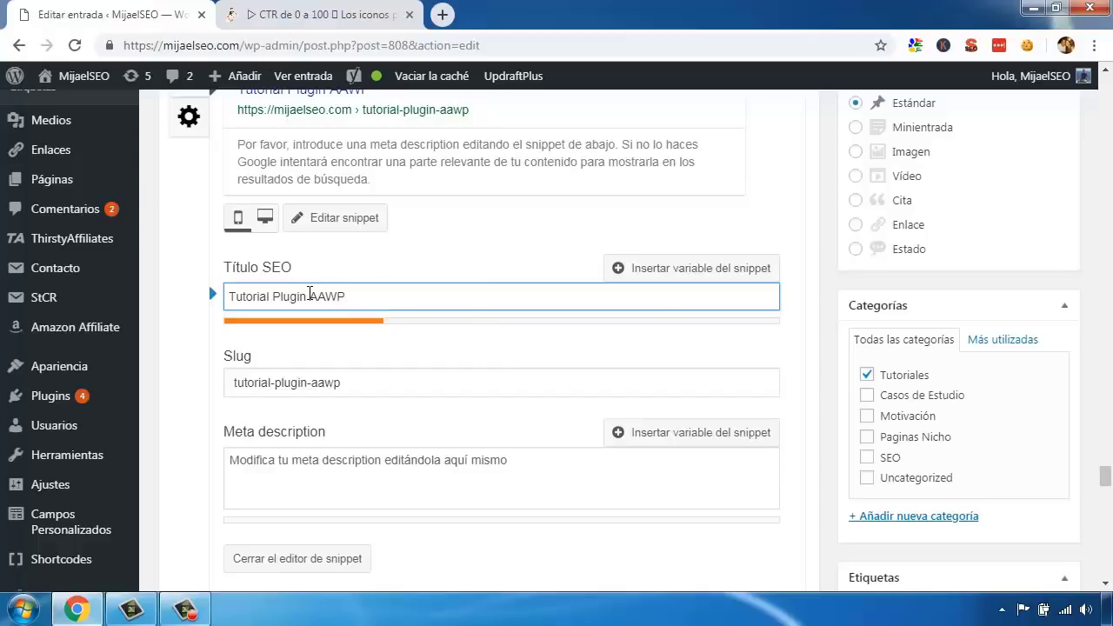
pyautogui.doubleClick(323, 295)
pyautogui.click(347, 296)
# Step: Copy the right-pointing triangle icon from the meta description icons in the open CTR article and paste it after AAWP in the SEO title
pyautogui.click(322, 14)
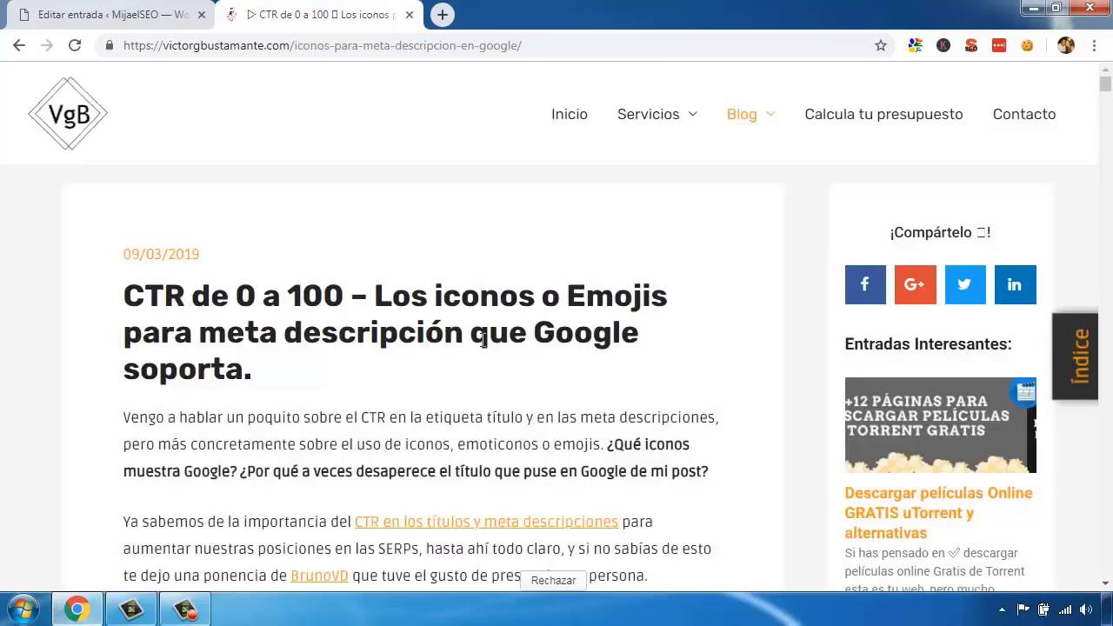
pyautogui.scroll(-8, 417, 325)
pyautogui.scroll(-8, 416, 325)
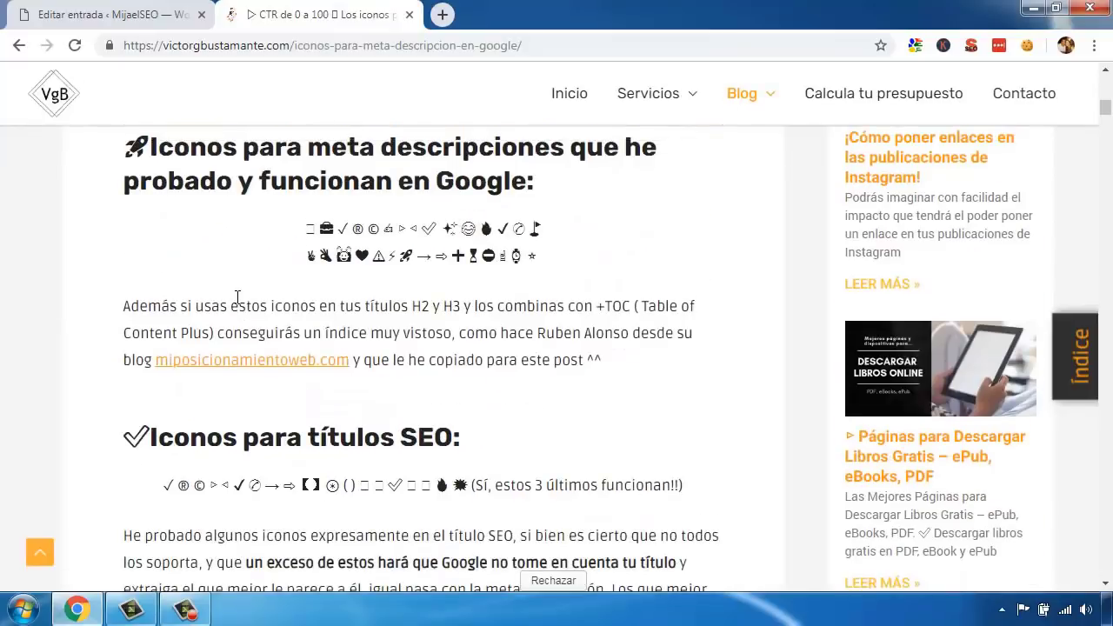
pyautogui.scroll(-1, 237, 297)
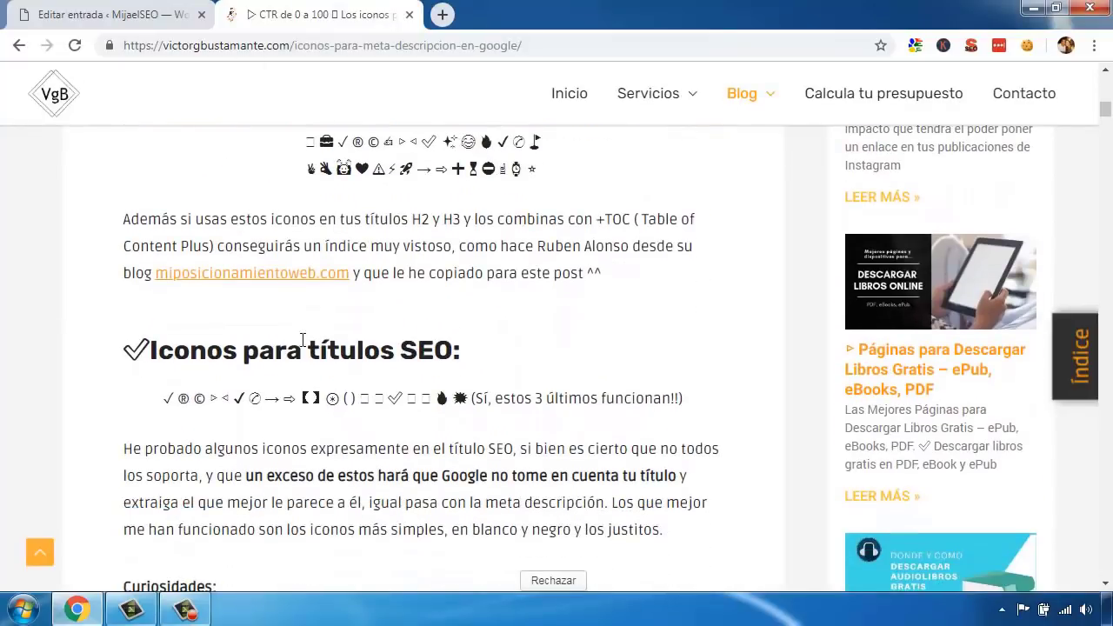
pyautogui.scroll(-1, 290, 347)
pyautogui.scroll(3, 437, 325)
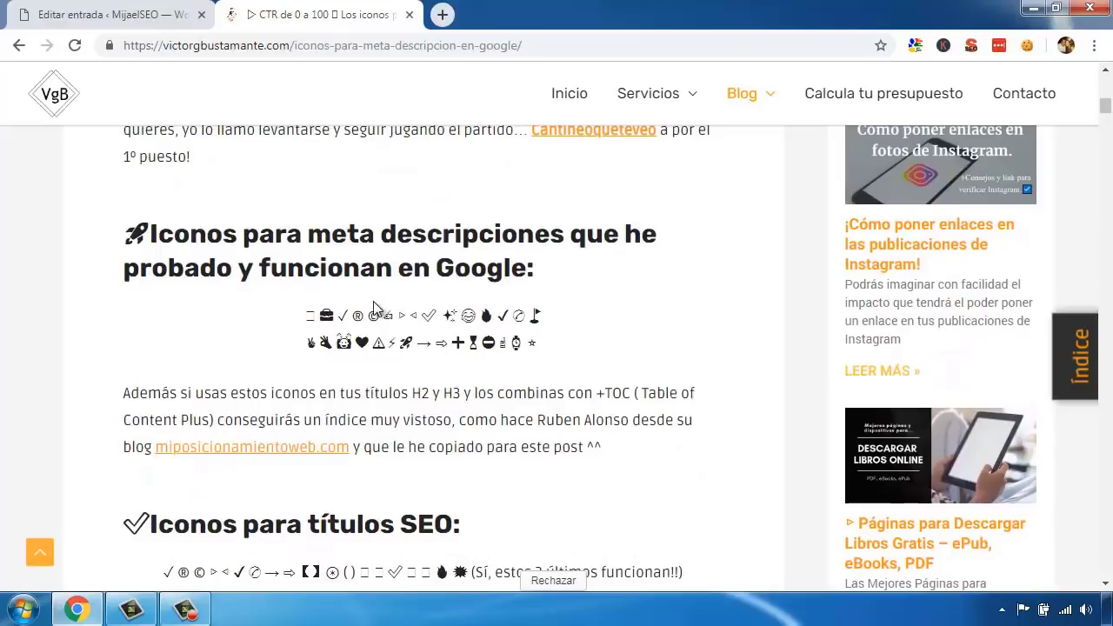
pyautogui.moveTo(406, 312); pyautogui.dragTo(397, 315)
pyautogui.hotkey('ctrl', 'c')
pyautogui.hotkey('ctrl', 'shift', 'Tab')
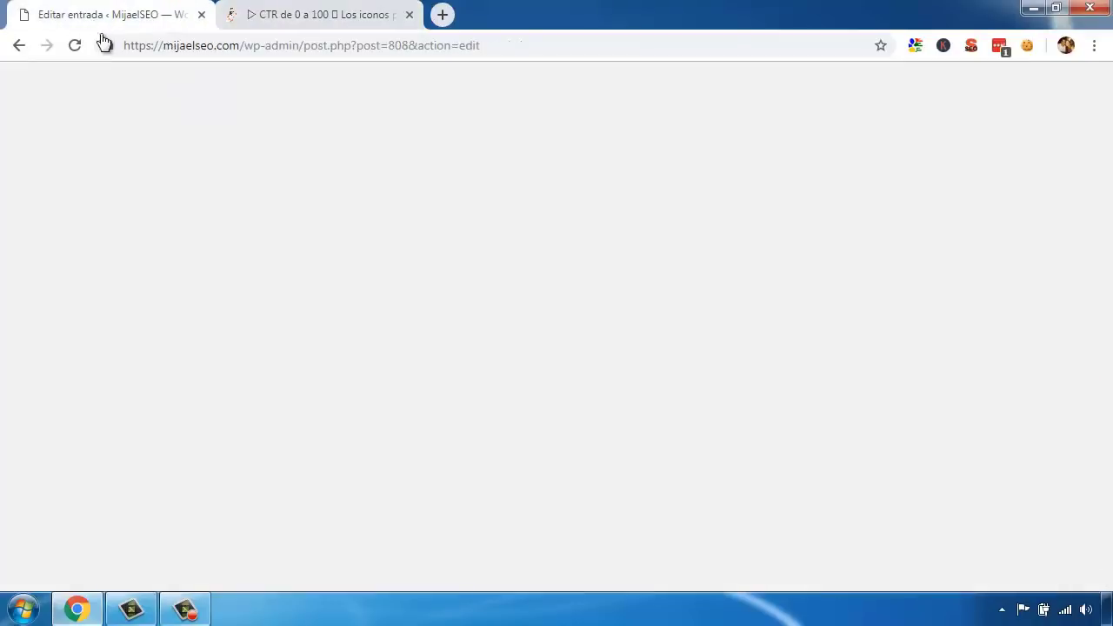
pyautogui.hotkey('ctrl', 'v')
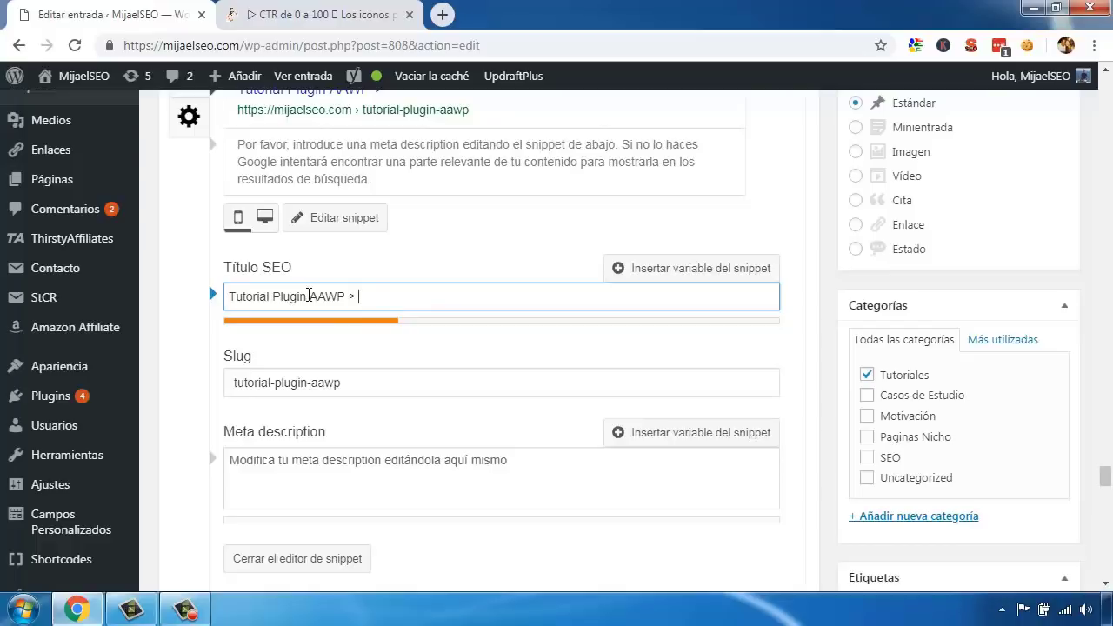
# Step: Add "Mejor Plugin para Amazon Afiliados" after the arrow in the SEO title
pyautogui.write('Mejor Pl')
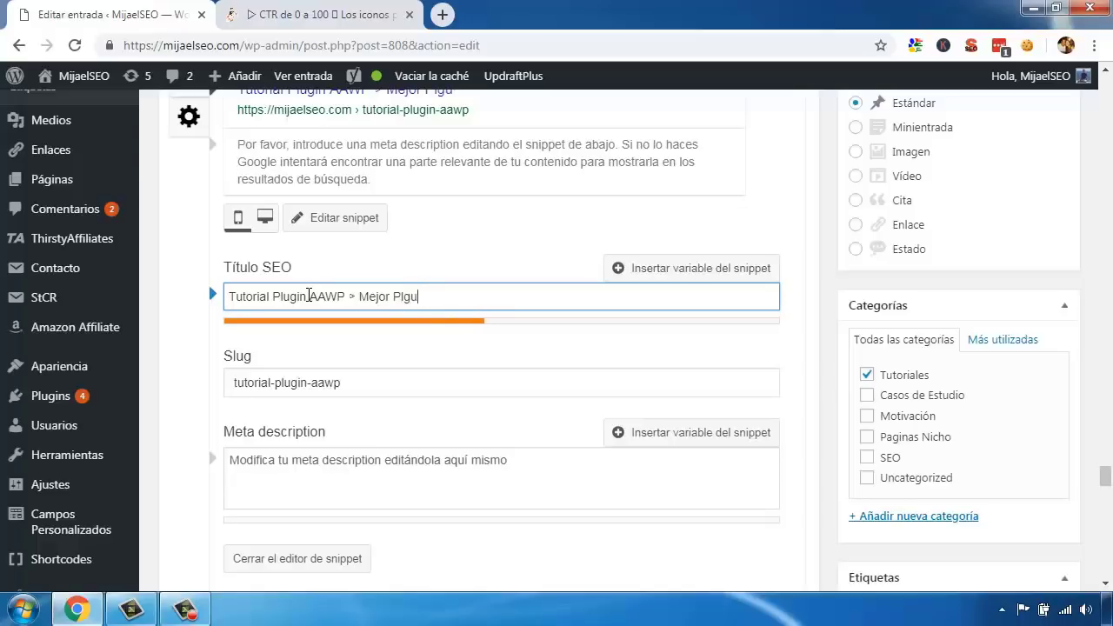
pyautogui.write('ugin para Amazon Afiliados')
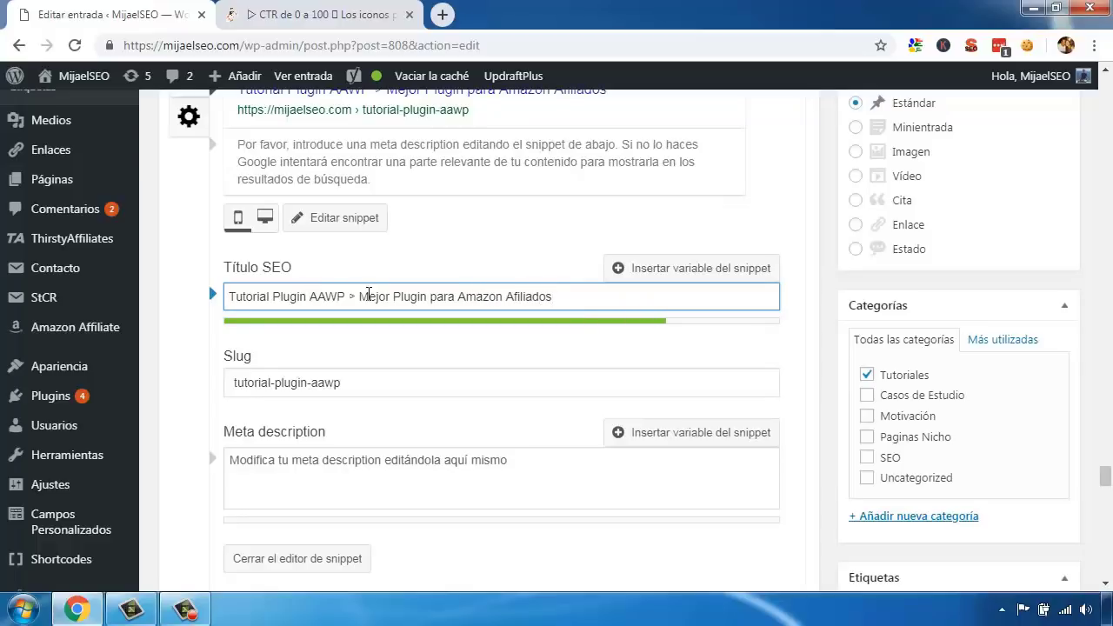
pyautogui.scroll(-1, 374, 290)
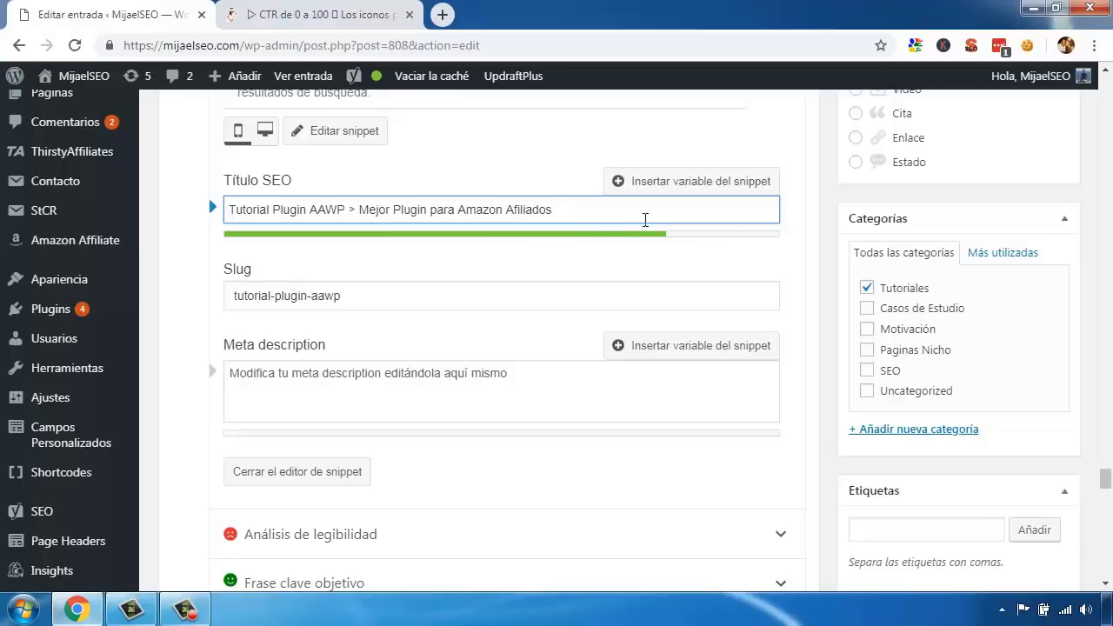
# Step: Copy the 【】 brackets from the article's Iconos para títulos SEO list and paste them at the end of the SEO title
pyautogui.click(334, 19)
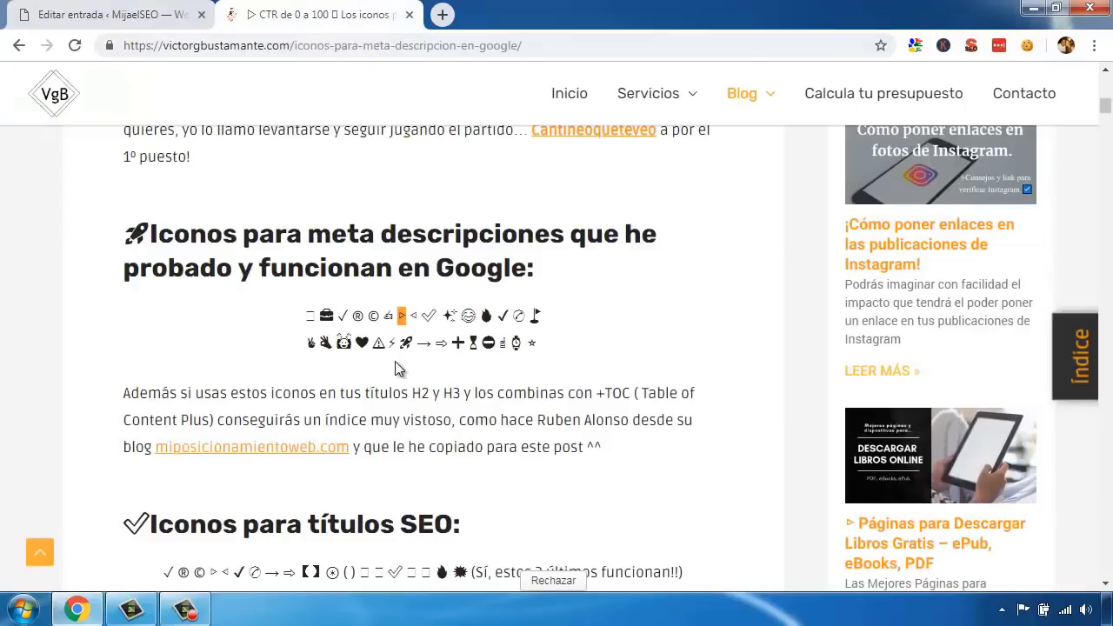
pyautogui.scroll(-2, 373, 342)
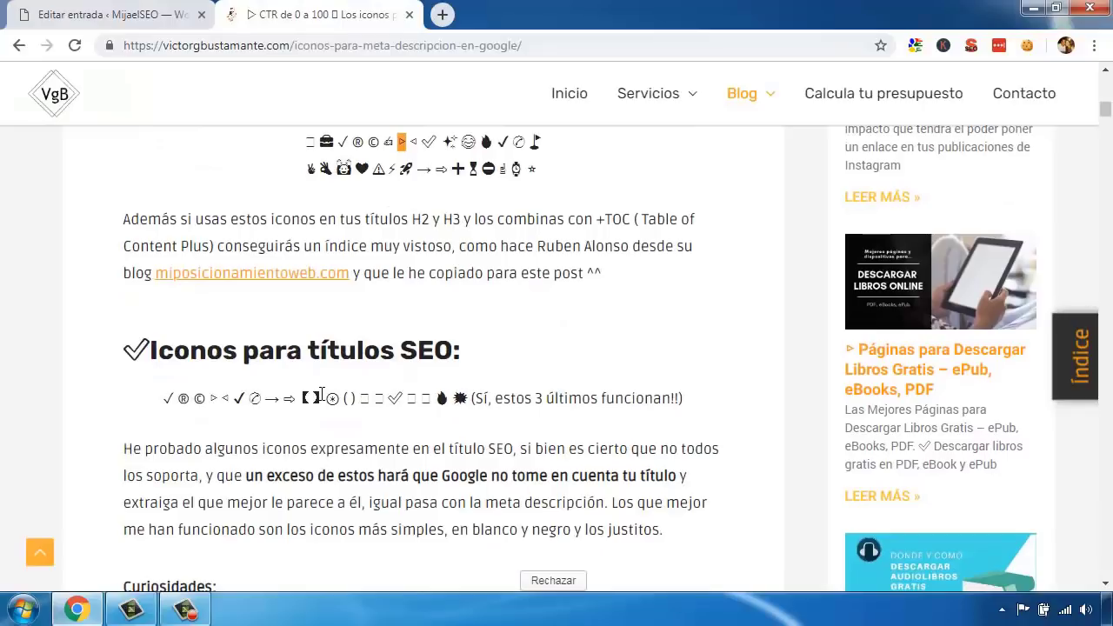
pyautogui.moveTo(321, 397); pyautogui.dragTo(299, 398)
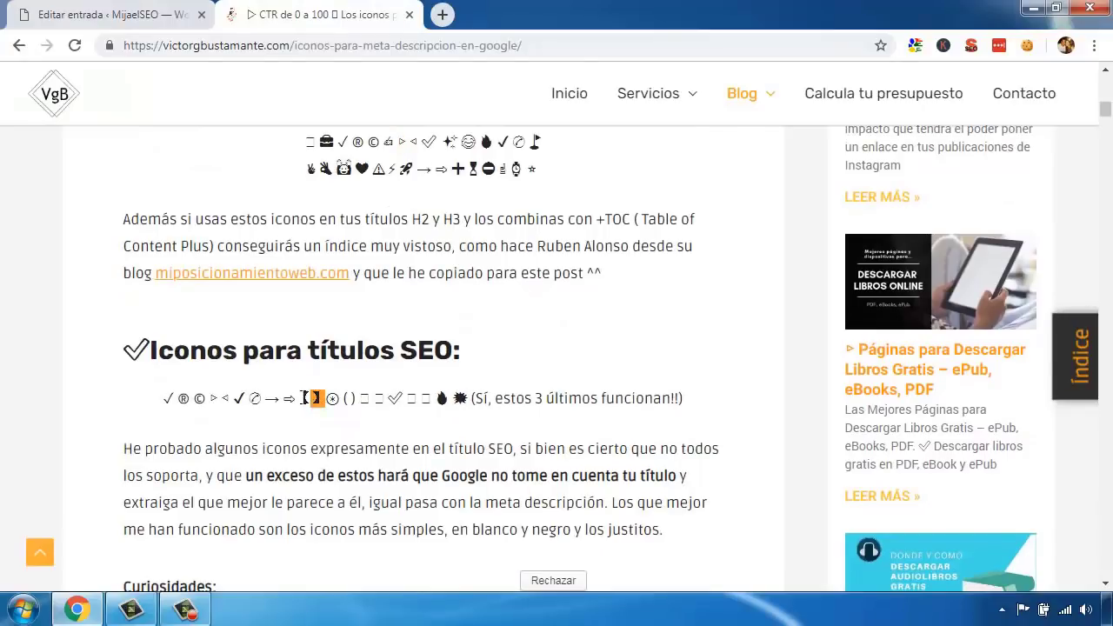
pyautogui.rightClick(310, 398)
pyautogui.click(346, 412)
pyautogui.click(139, 17)
pyautogui.hotkey('ctrl', 'v')
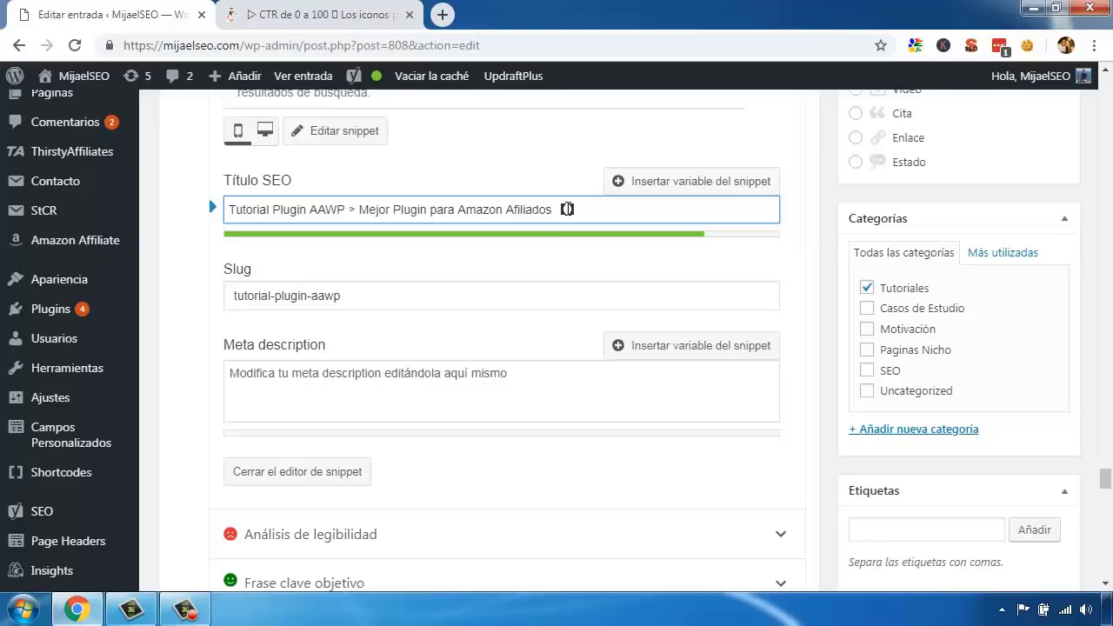
pyautogui.click(645, 181)
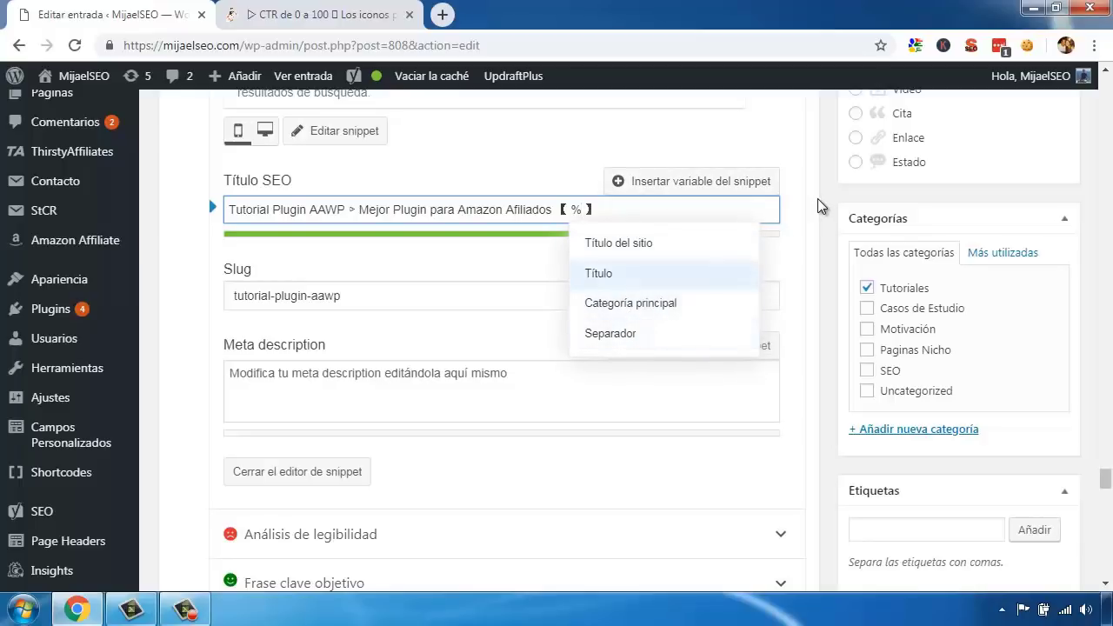
pyautogui.click(792, 207)
pyautogui.click(585, 211)
pyautogui.press('BackSpace')
pyautogui.press('BackSpace')
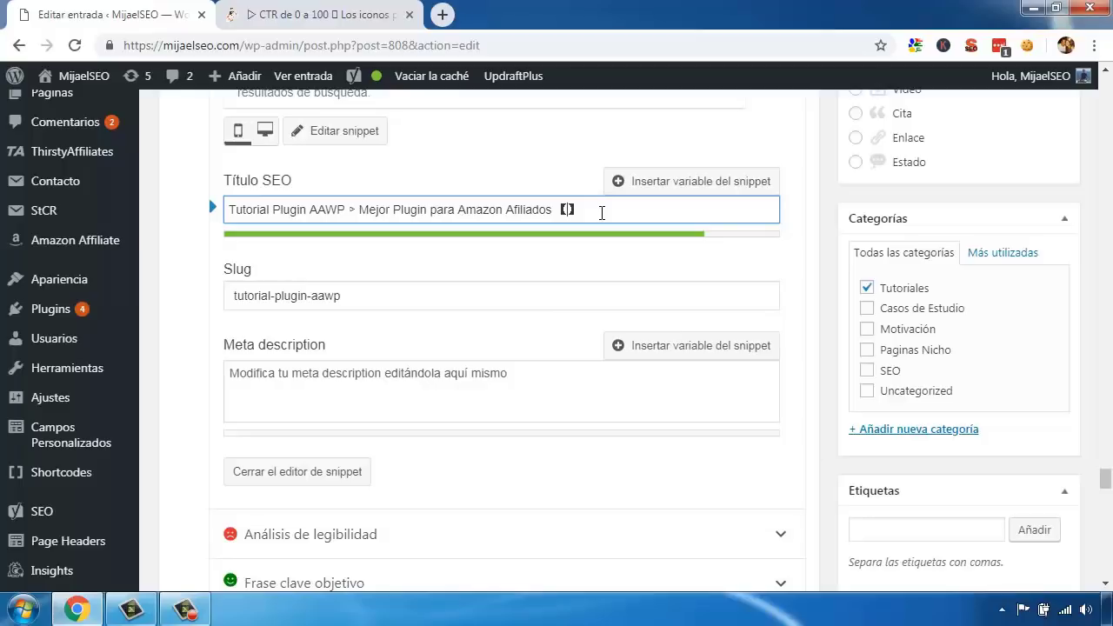
# Step: Insert the variable %%currentyear%% between the 【】 brackets in the SEO title and check the title in the snippet preview
pyautogui.write('%%')
pyautogui.write('cure')
pyautogui.write('nt')
pyautogui.write('year%%')
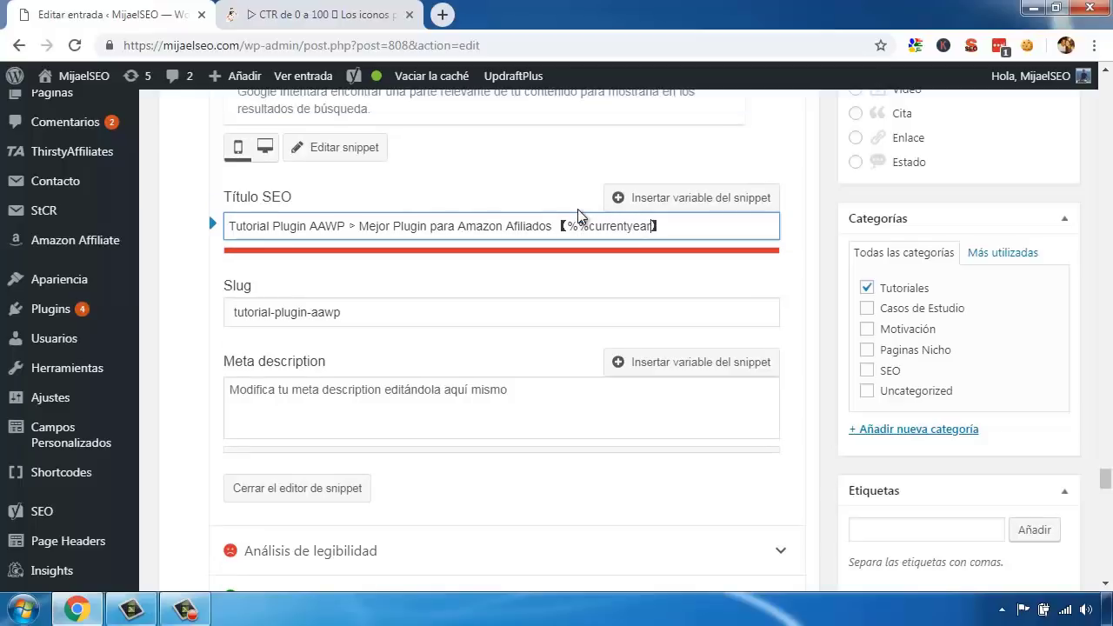
pyautogui.press('BackSpace')
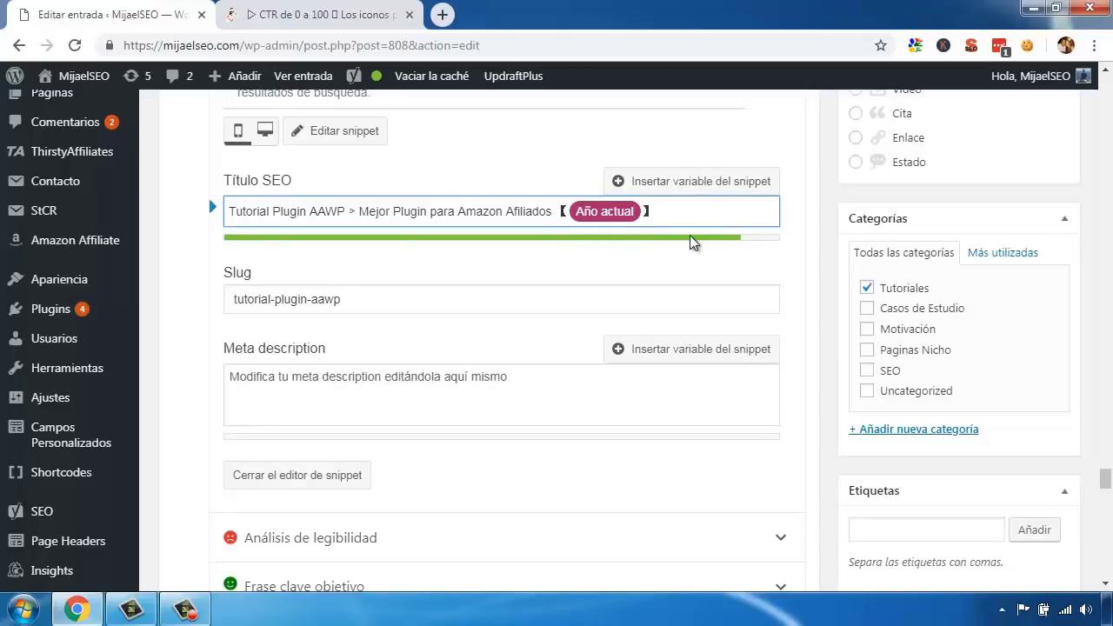
pyautogui.scroll(2, 695, 239)
pyautogui.scroll(1, 693, 239)
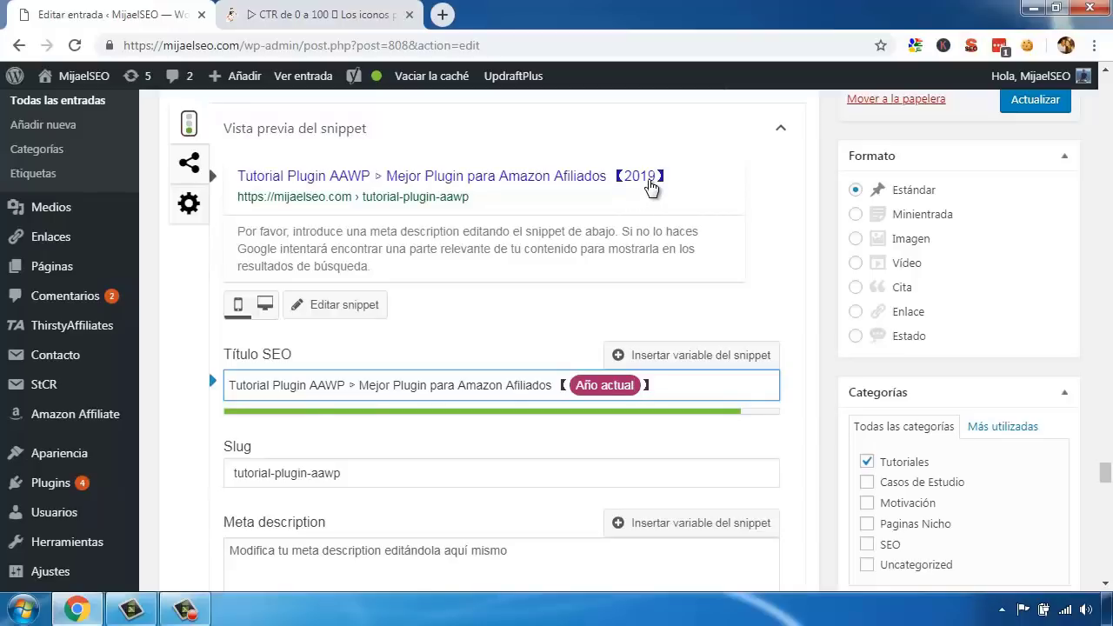
# Step: Review the SEO title in the snippet preview together with the title, slug and meta description fields
pyautogui.scroll(-1, 643, 226)
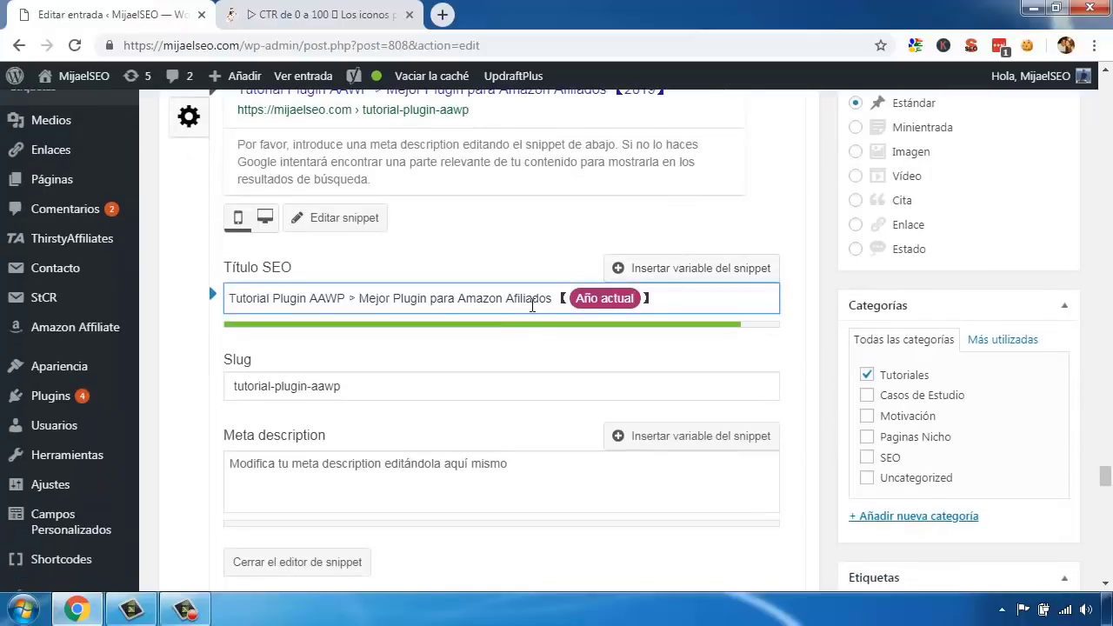
pyautogui.scroll(6, 568, 313)
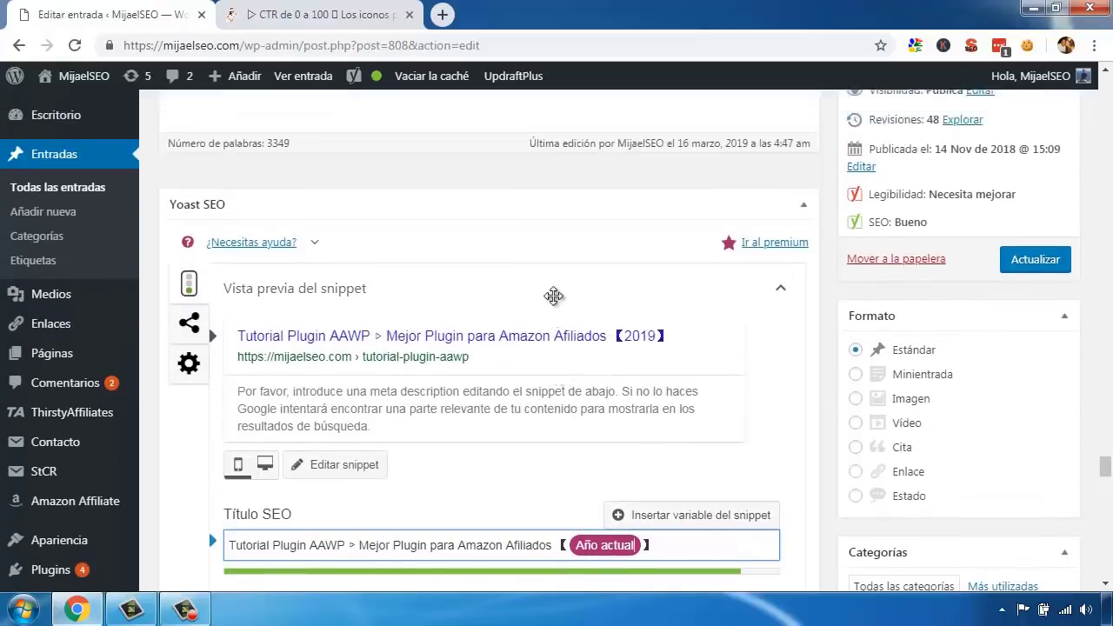
pyautogui.scroll(-1, 544, 291)
pyautogui.scroll(-2, 582, 329)
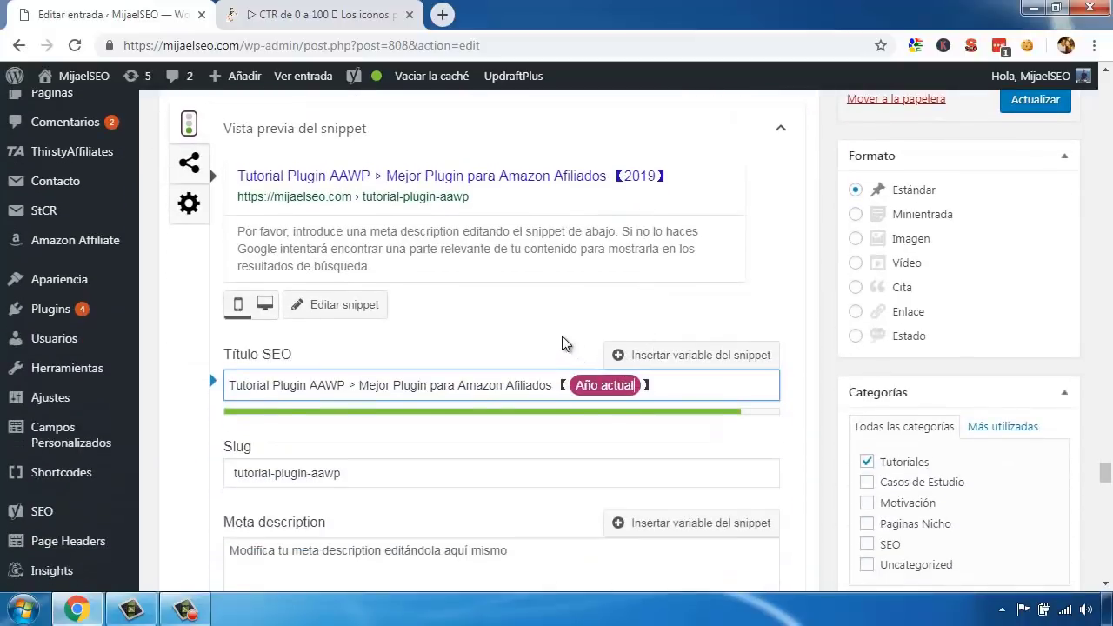
pyautogui.scroll(-1, 487, 363)
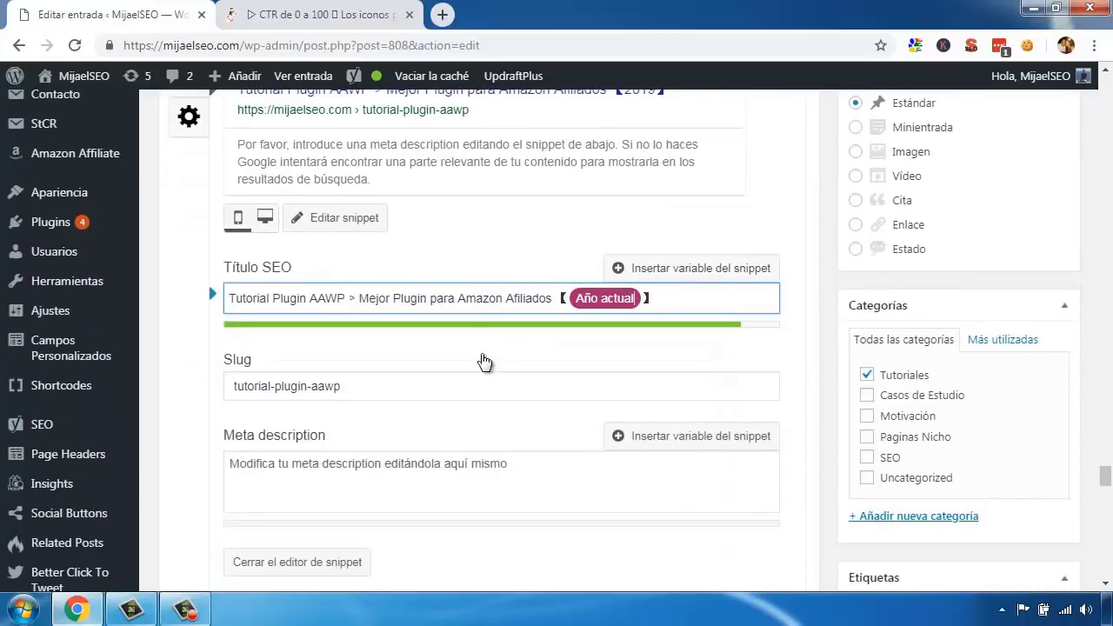
pyautogui.scroll(1, 486, 339)
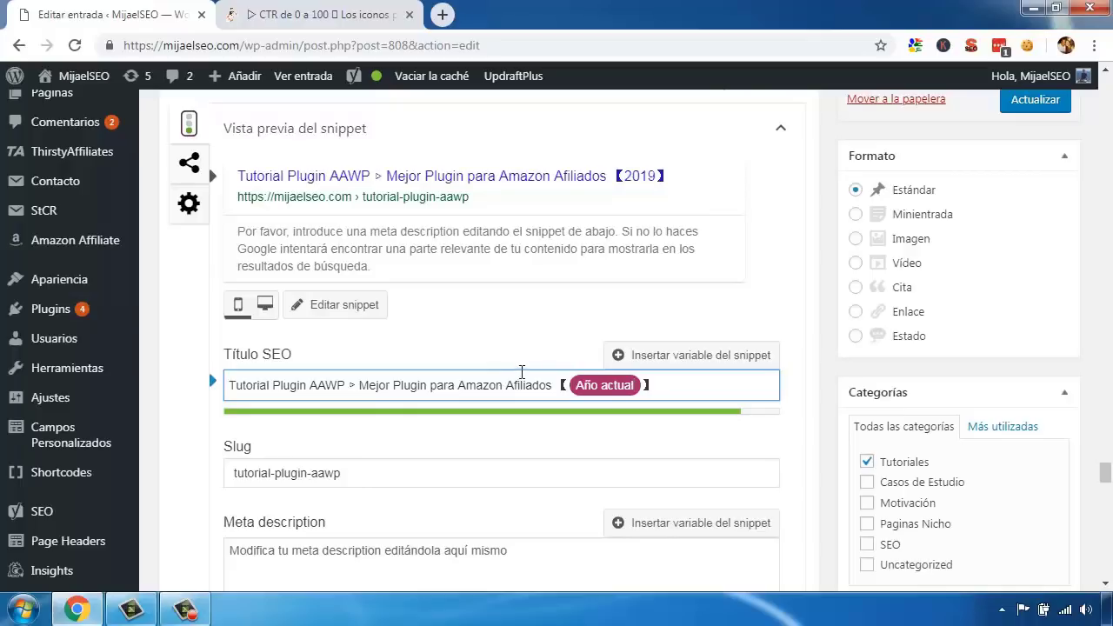
pyautogui.scroll(-1, 522, 372)
pyautogui.scroll(2, 522, 373)
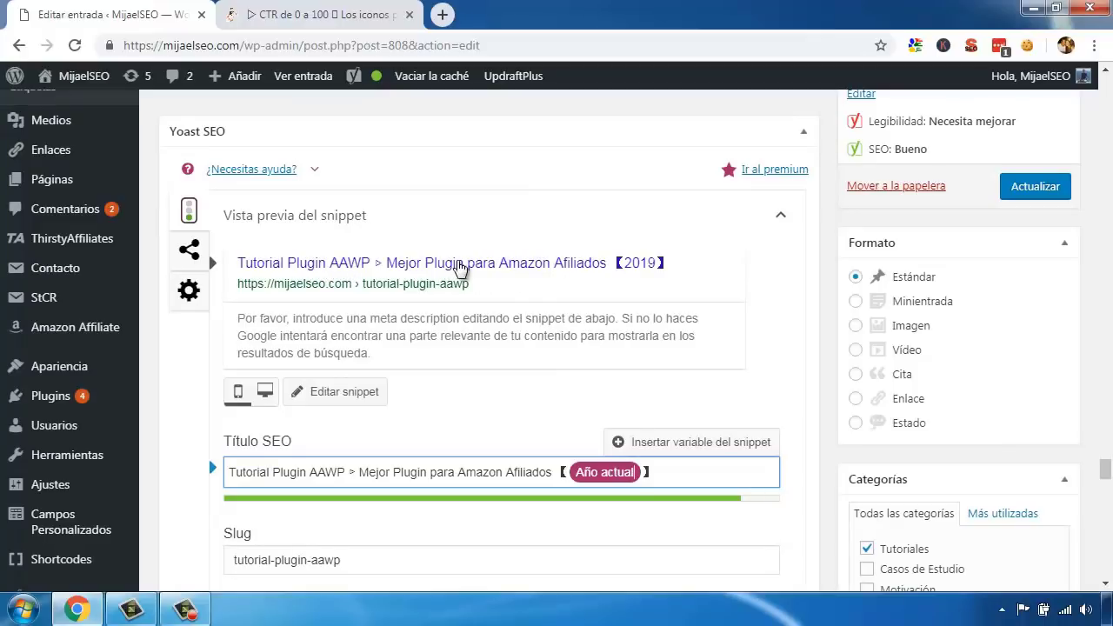
pyautogui.scroll(-1, 462, 267)
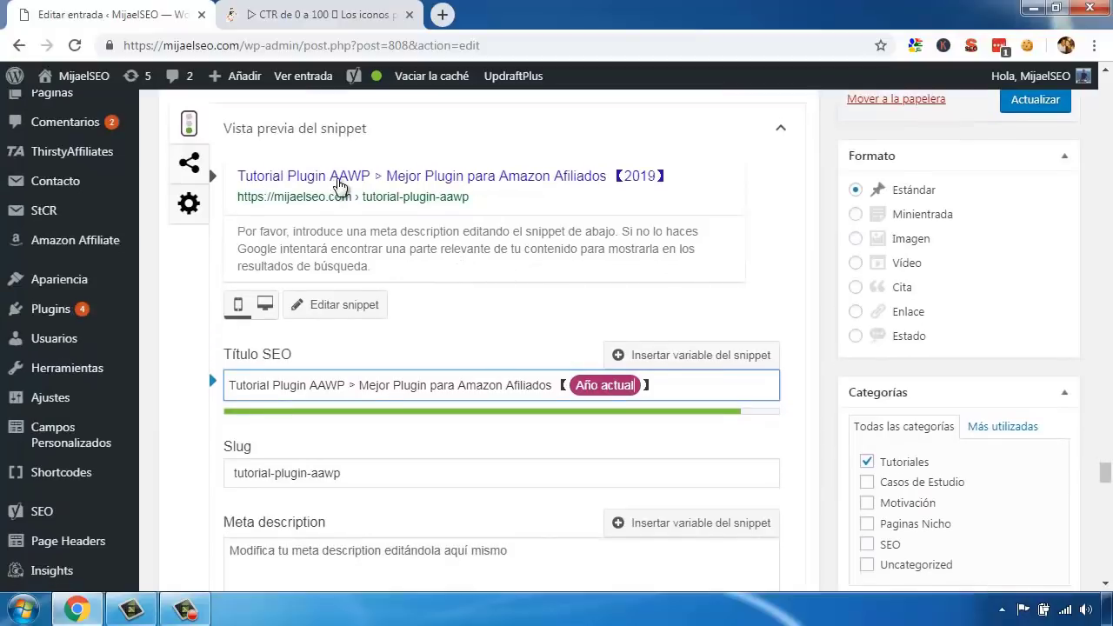
pyautogui.scroll(-1, 352, 244)
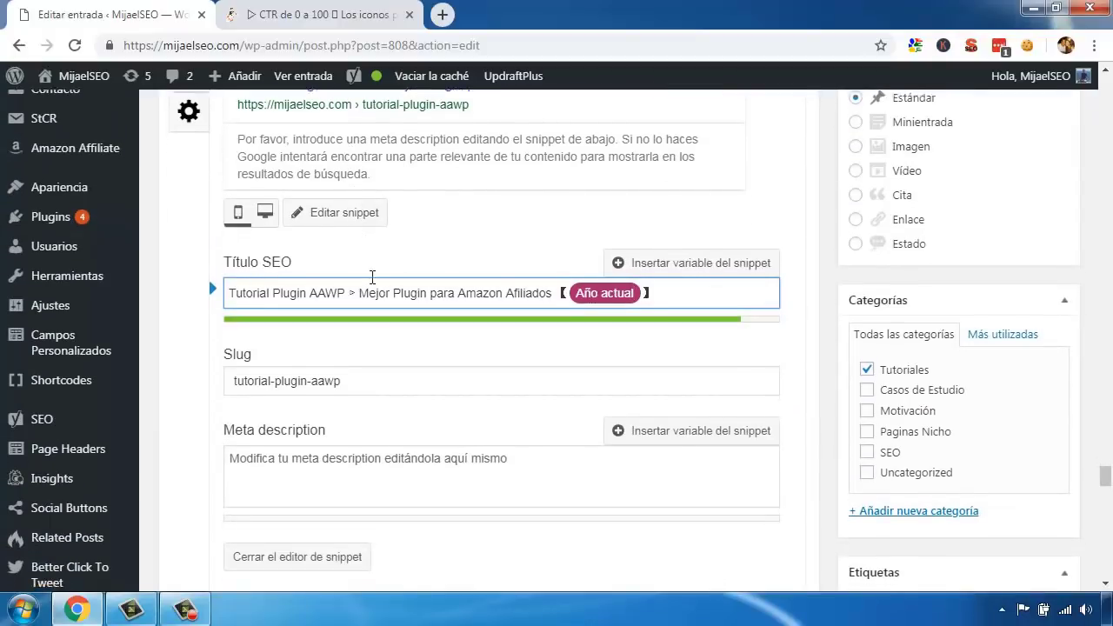
# Step: Copy the ⇨ arrow from the article's Iconos para títulos SEO list and paste it at the start of the meta description
pyautogui.scroll(-1, 352, 247)
pyautogui.click(337, 374)
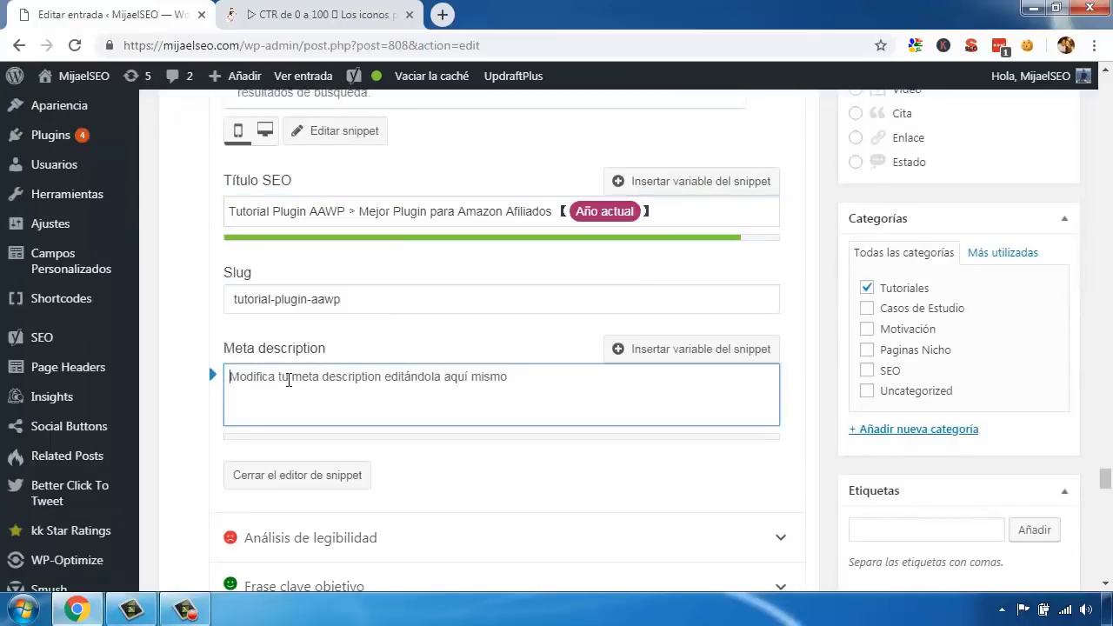
pyautogui.click(322, 11)
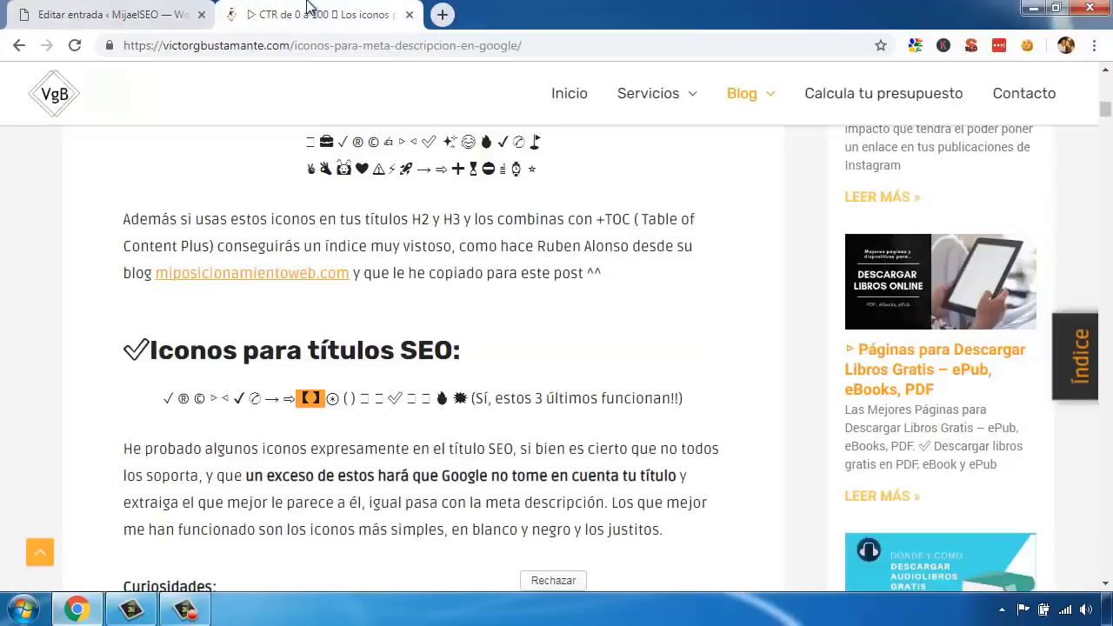
pyautogui.scroll(1, 417, 346)
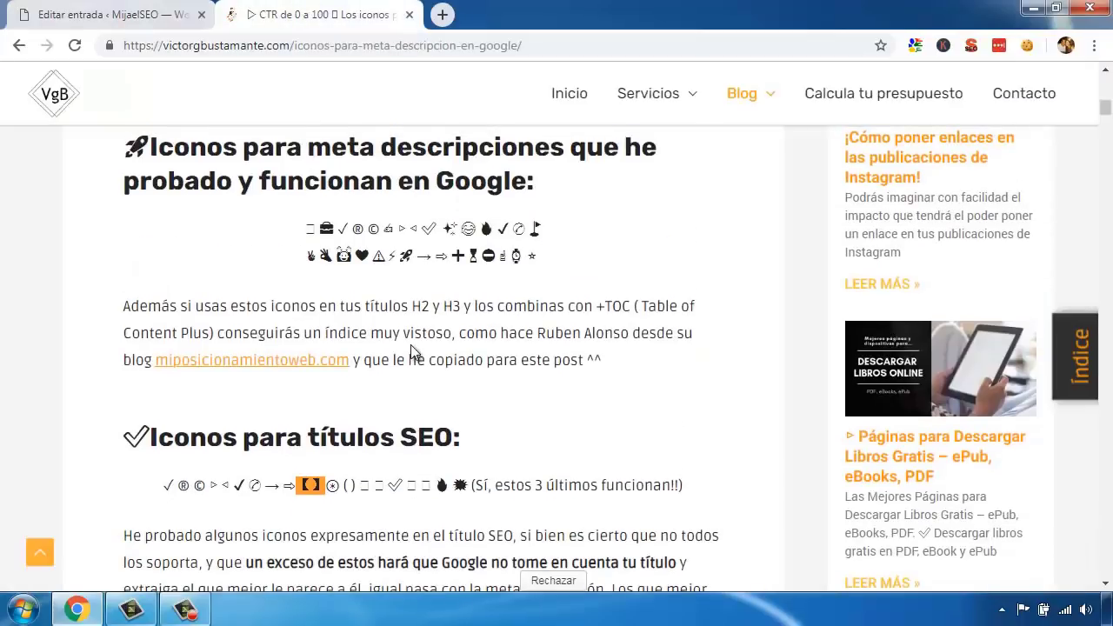
pyautogui.scroll(-1, 410, 342)
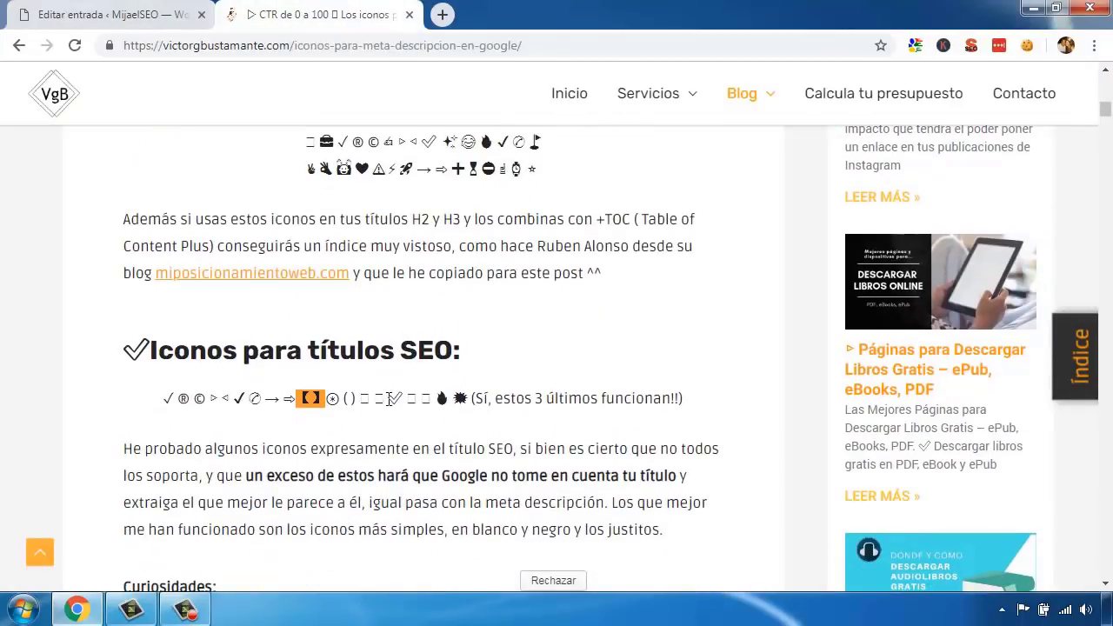
pyautogui.click(293, 398)
pyautogui.moveTo(293, 399); pyautogui.dragTo(284, 398)
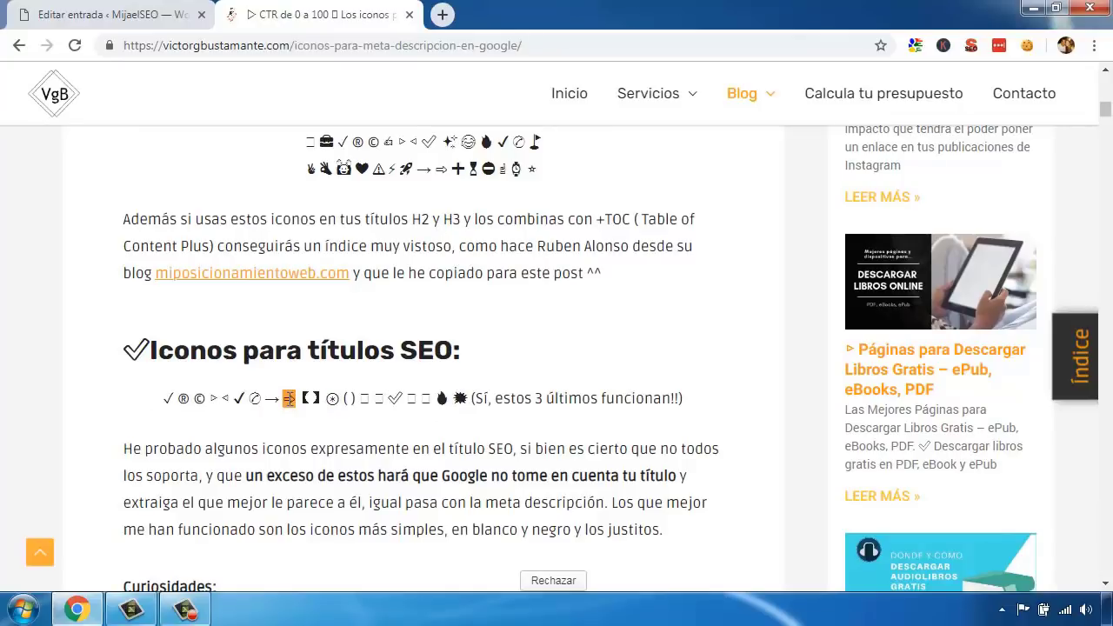
pyautogui.click(140, 14)
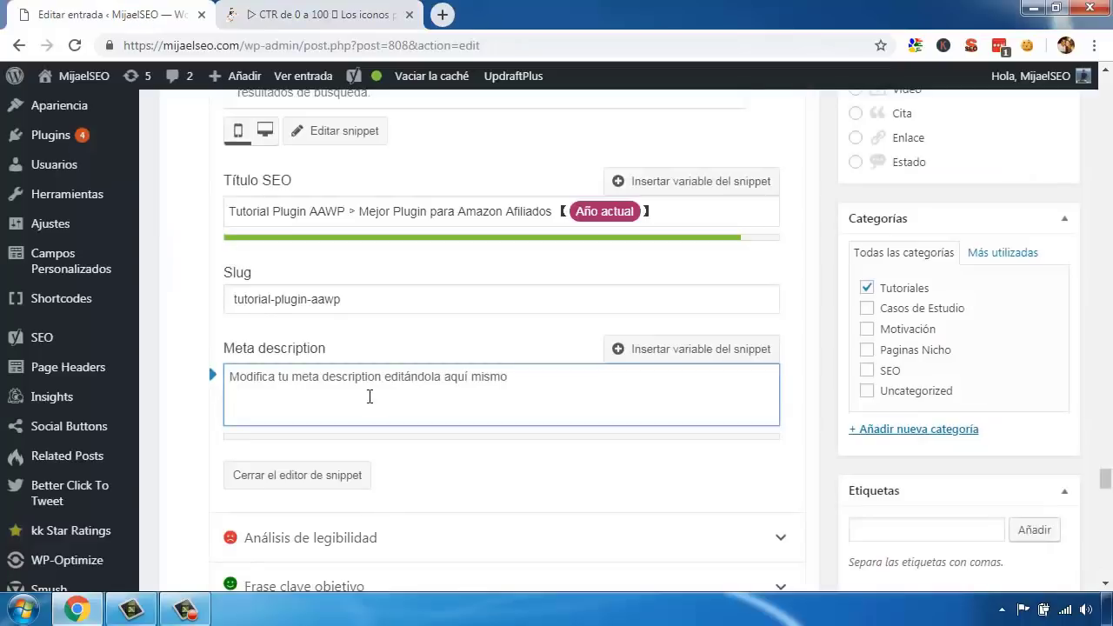
pyautogui.write('⇨')
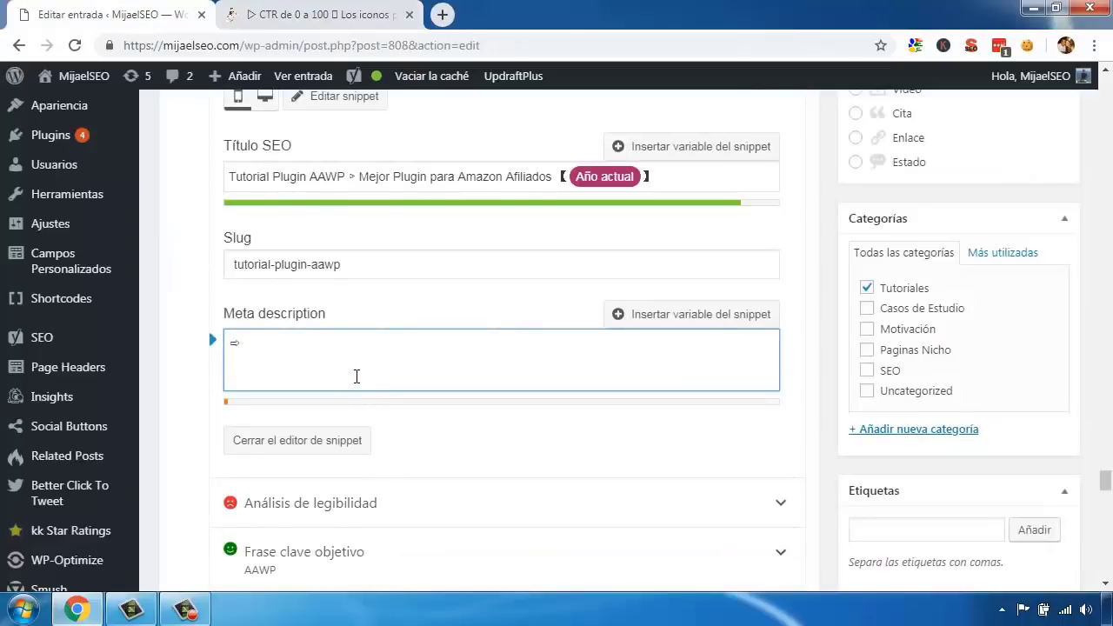
# Step: Add "Encontrarás el Mejor Tutorial del Plugin AAWP" to the meta description, followed by the outlined check mark copied from the article's meta description icons
pyautogui.write('Encontrarás el Mejor Tutorial de')
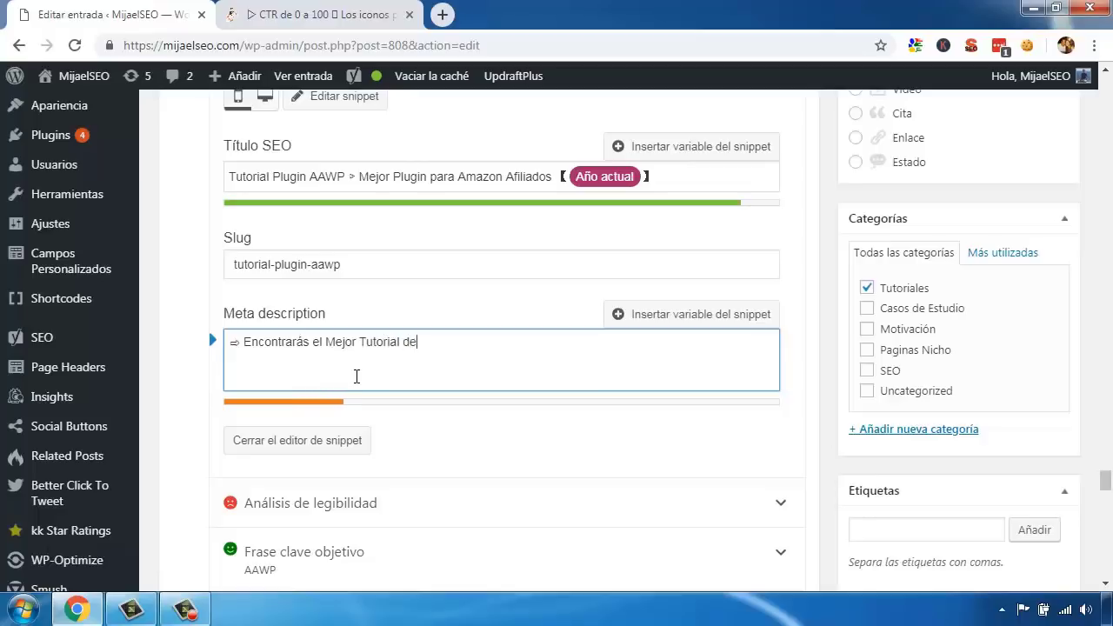
pyautogui.write('l Plugin AAWP')
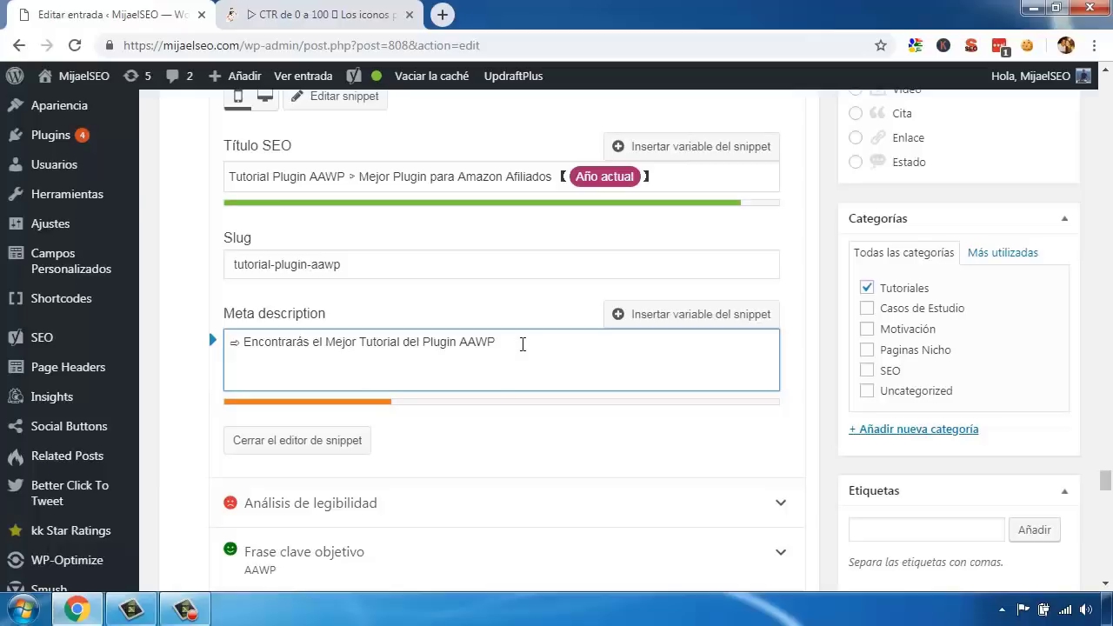
pyautogui.hotkey('ctrl', 'Tab')
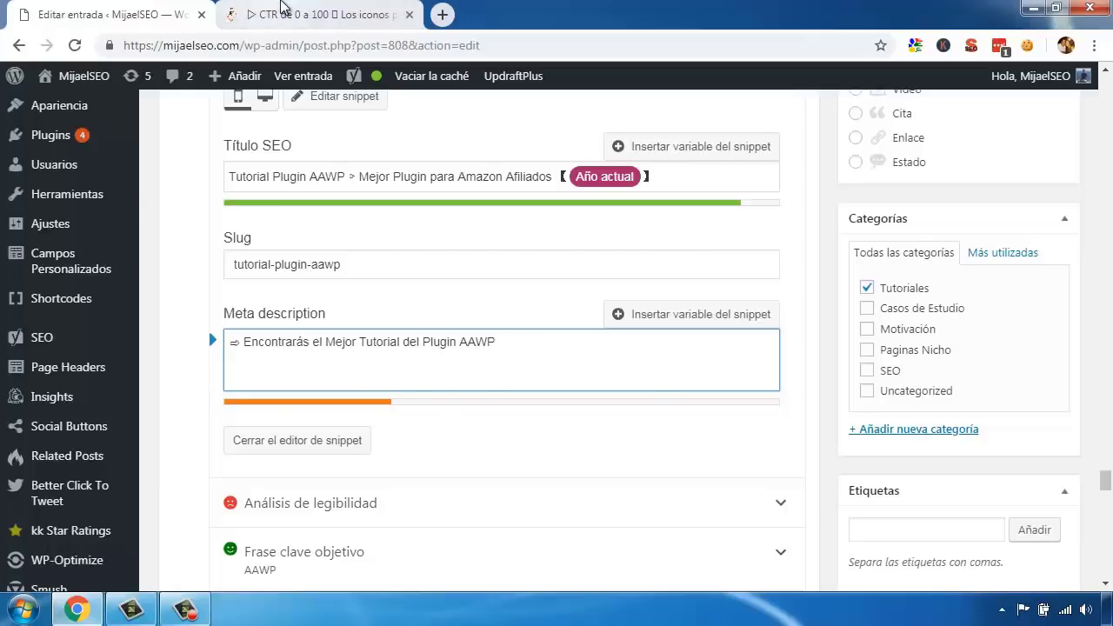
pyautogui.scroll(2, 452, 252)
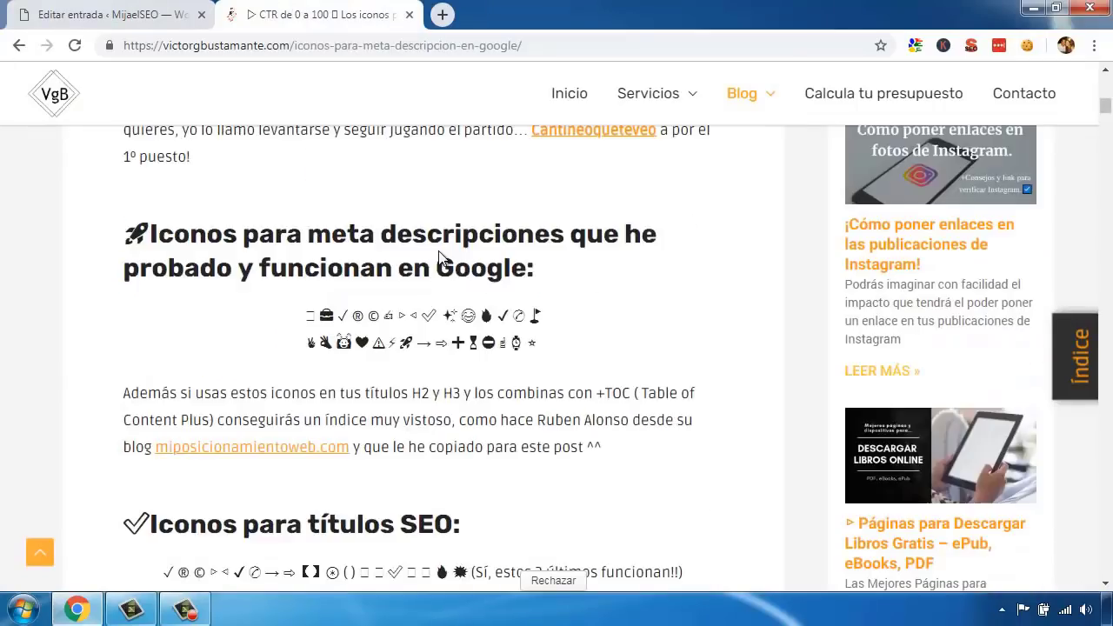
pyautogui.rightClick(429, 317)
pyautogui.click(460, 327)
pyautogui.click(144, 15)
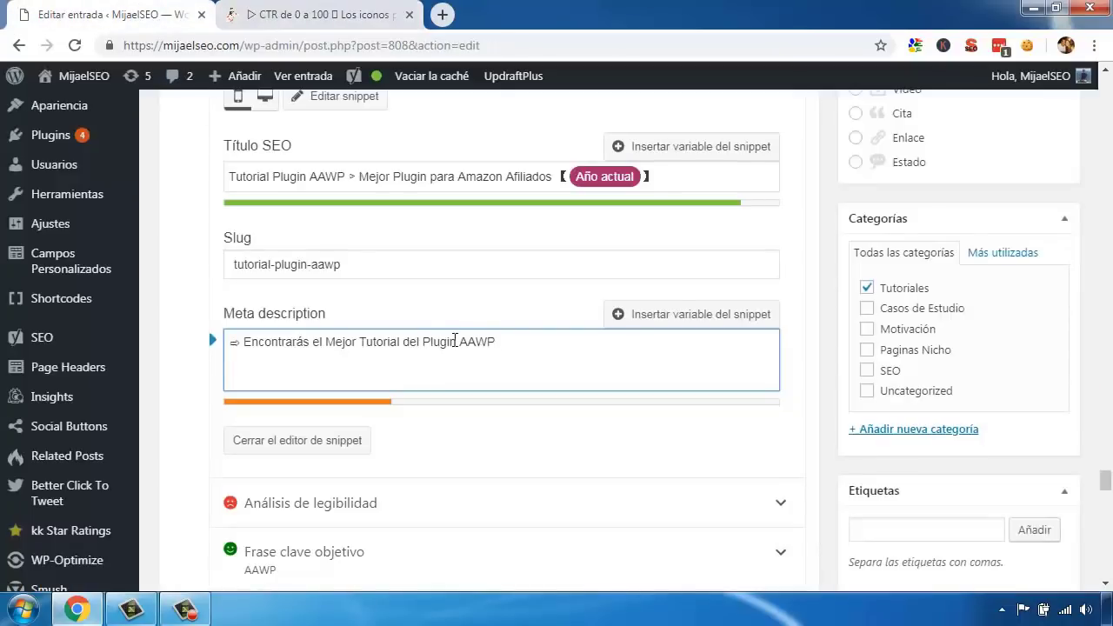
pyautogui.write('✅')
# Step: Complete the meta description with "una Guía detallada de principio a fin sobre cómo Comprar y usar este Plugin para Amazon Afiliados."
pyautogui.write('una Guía detallada de principio a fin sobre ')
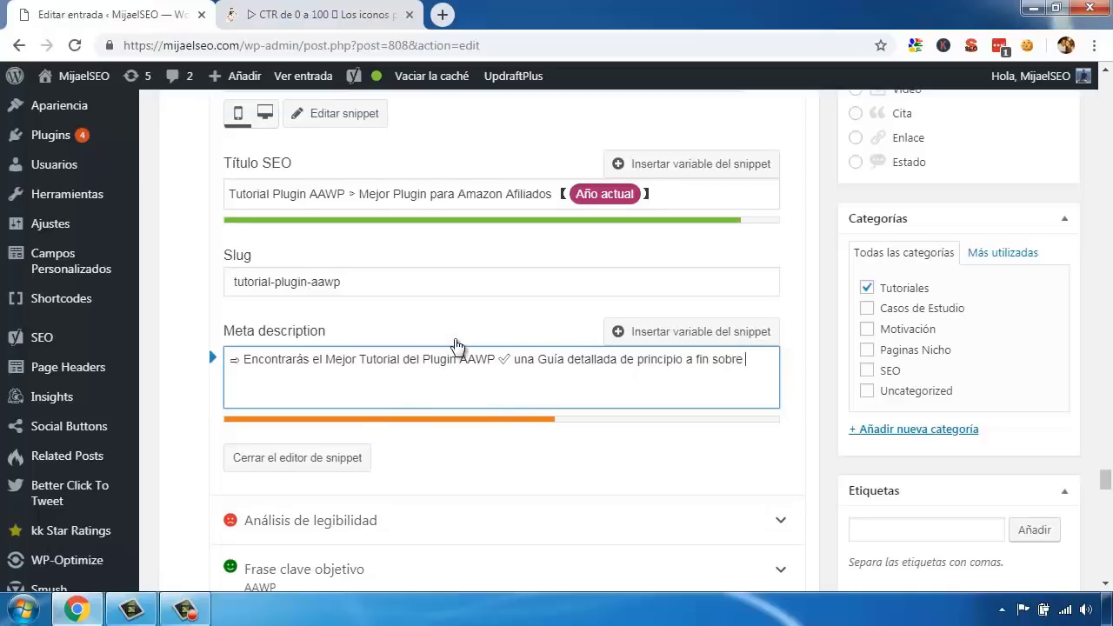
pyautogui.write('cómo Compra')
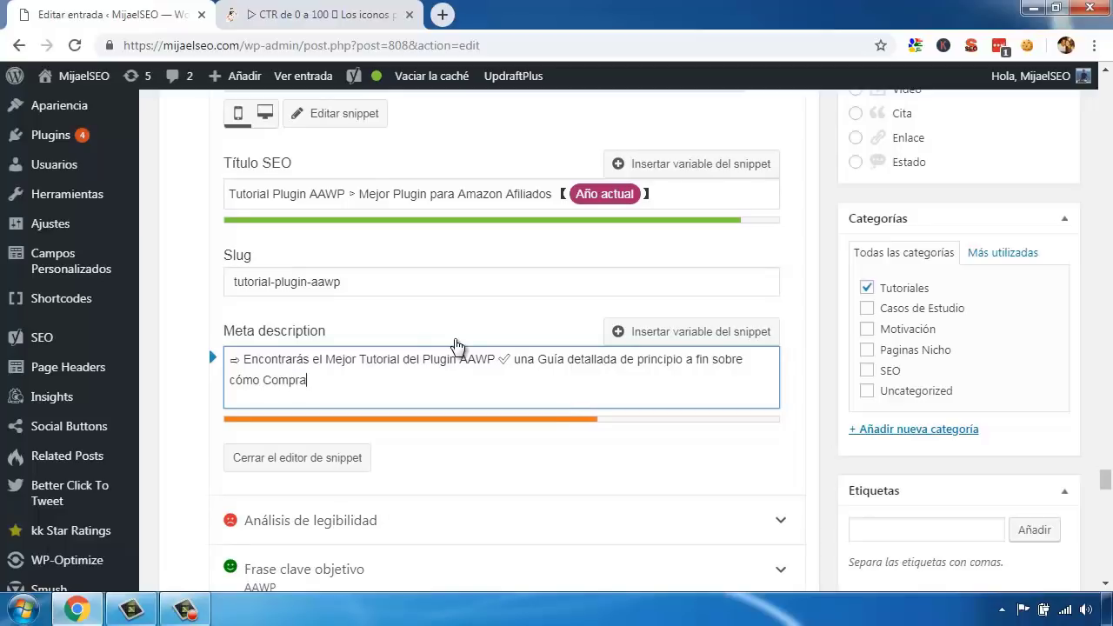
pyautogui.write('r y usar este Plugin ')
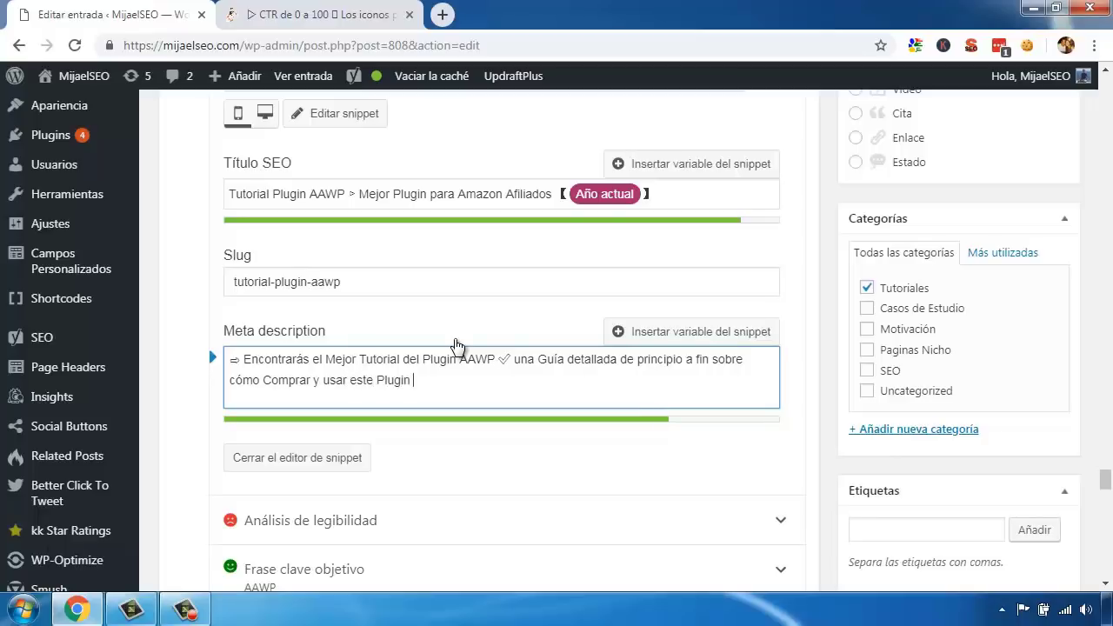
pyautogui.write('para Amazon ')
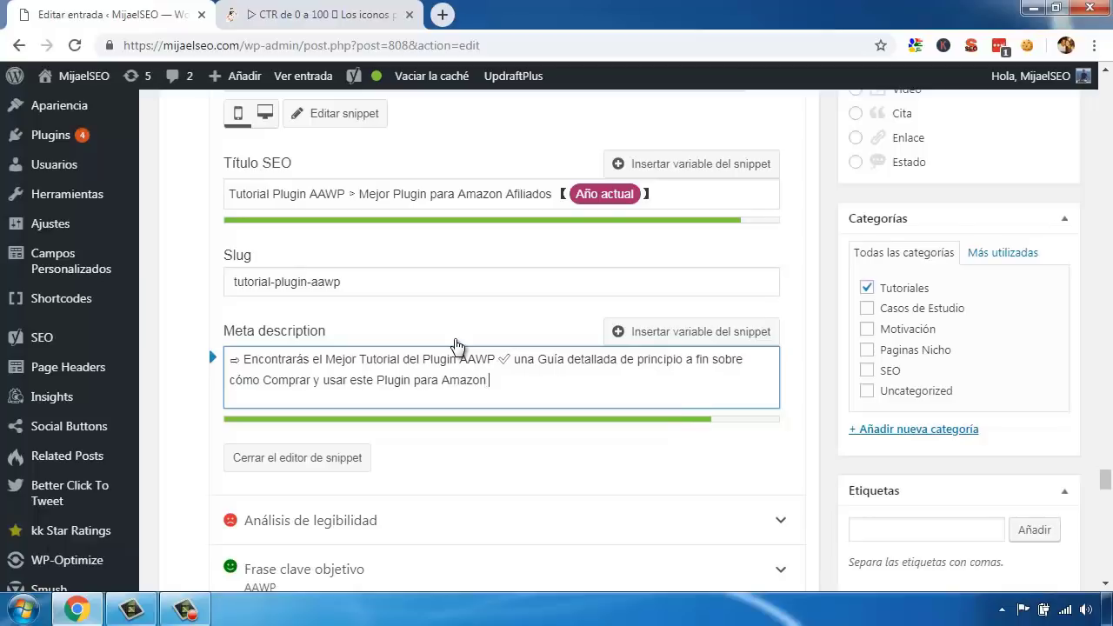
pyautogui.write('Afilid')
pyautogui.write('ados.')
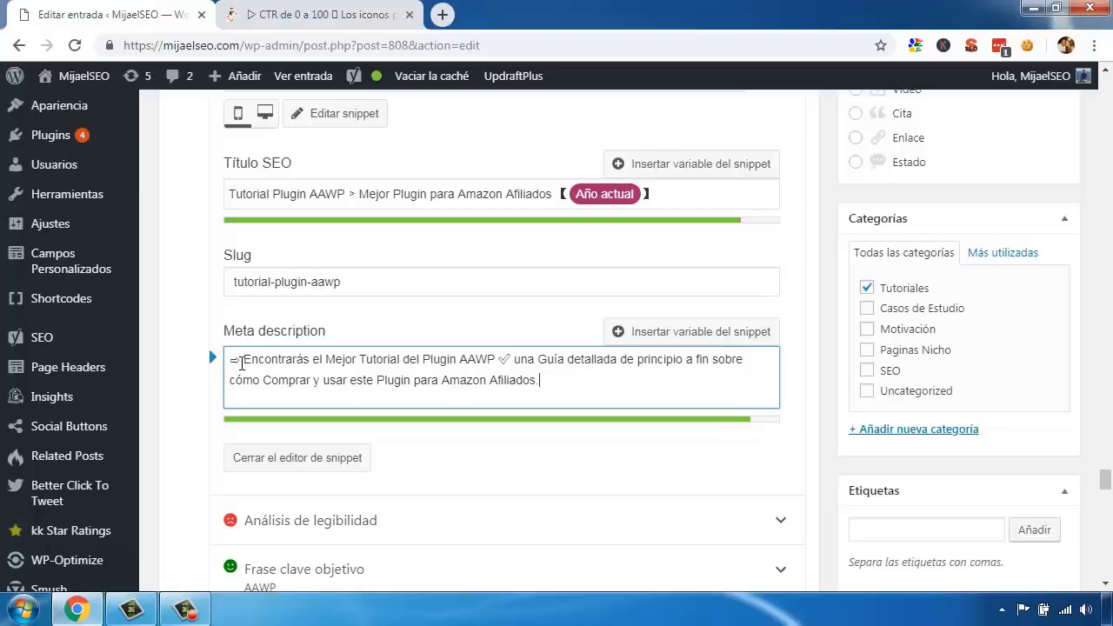
# Step: Review the meta description's arrow and check mark icons, the keyphrase AAWP, "Plugin para Amazon Afiliados" and the word "Comprar"
pyautogui.moveTo(242, 363); pyautogui.dragTo(230, 361)
pyautogui.moveTo(513, 360); pyautogui.dragTo(499, 360)
pyautogui.click(558, 383)
pyautogui.moveTo(511, 362); pyautogui.dragTo(461, 362)
pyautogui.click(459, 362)
pyautogui.moveTo(377, 380); pyautogui.dragTo(539, 380)
pyautogui.click(321, 382)
pyautogui.moveTo(313, 380); pyautogui.dragTo(263, 382)
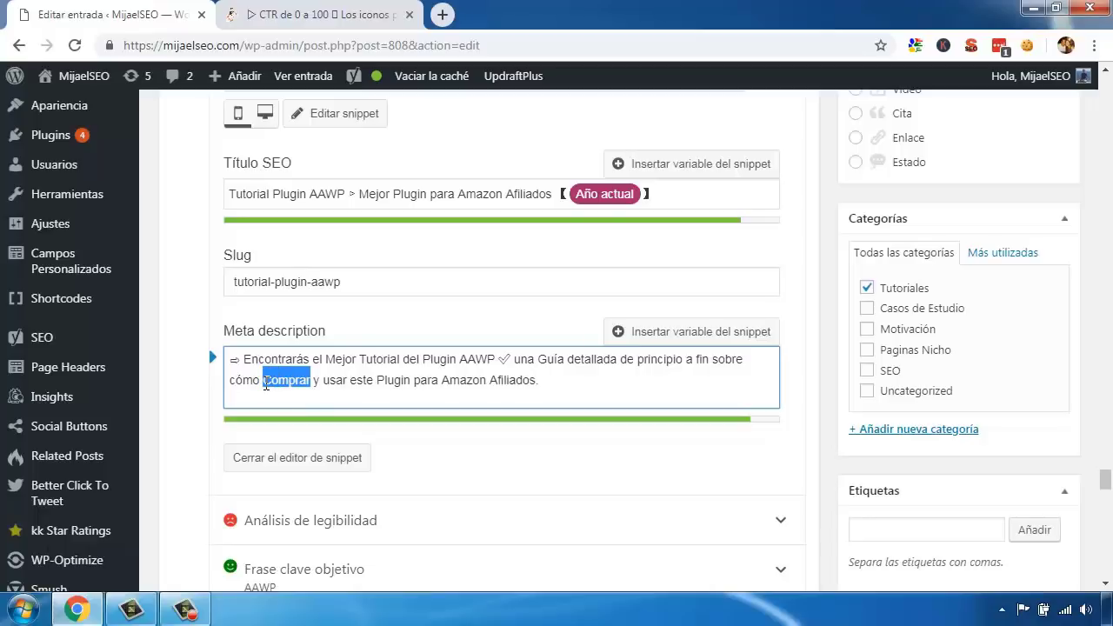
pyautogui.click(298, 380)
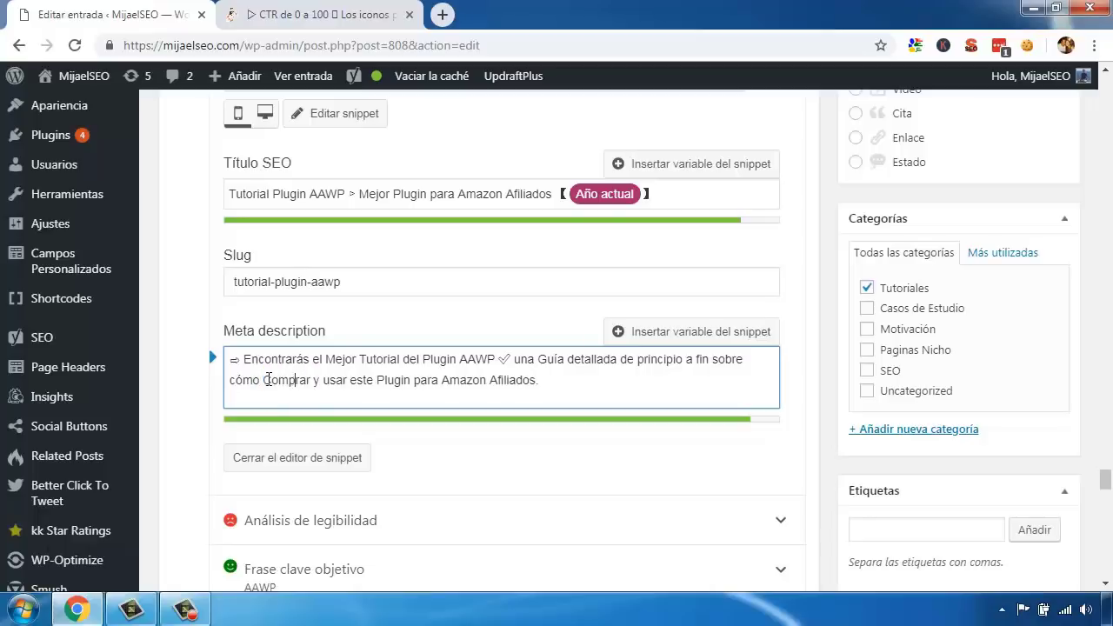
pyautogui.moveTo(263, 380); pyautogui.dragTo(311, 380)
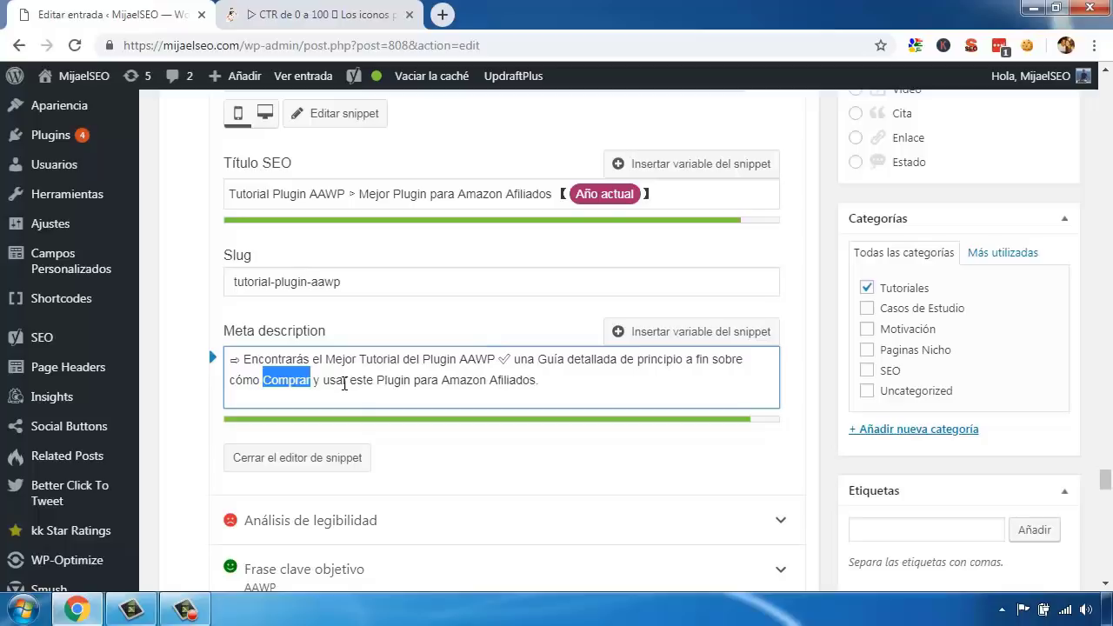
# Step: Capitalize "usar" as "Usar" in the meta description
pyautogui.click(330, 380)
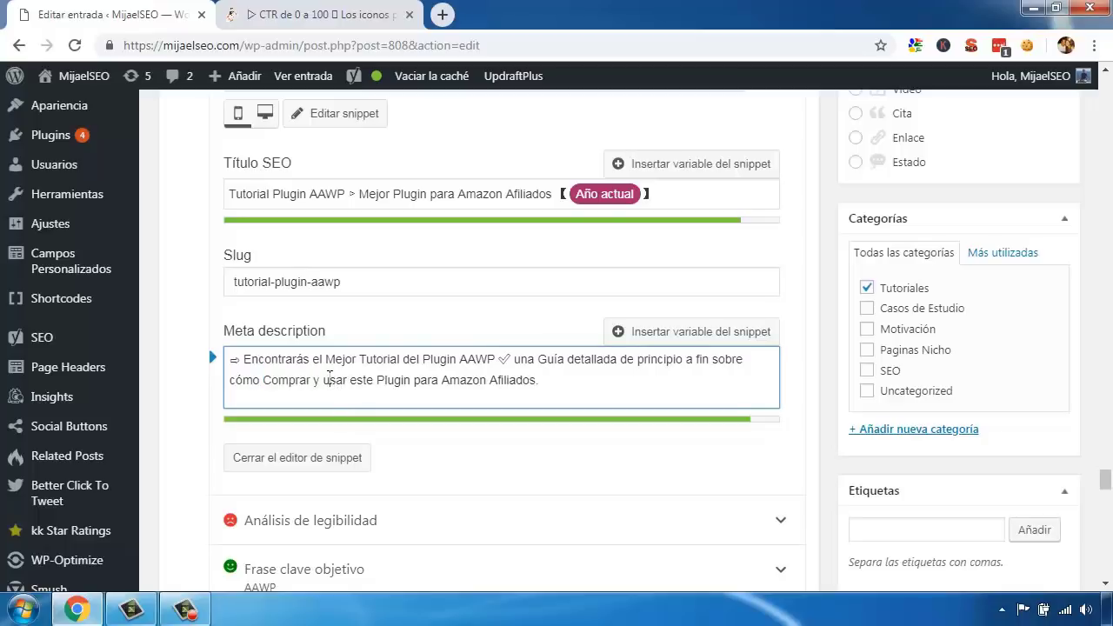
pyautogui.press('BackSpace')
pyautogui.write('U')
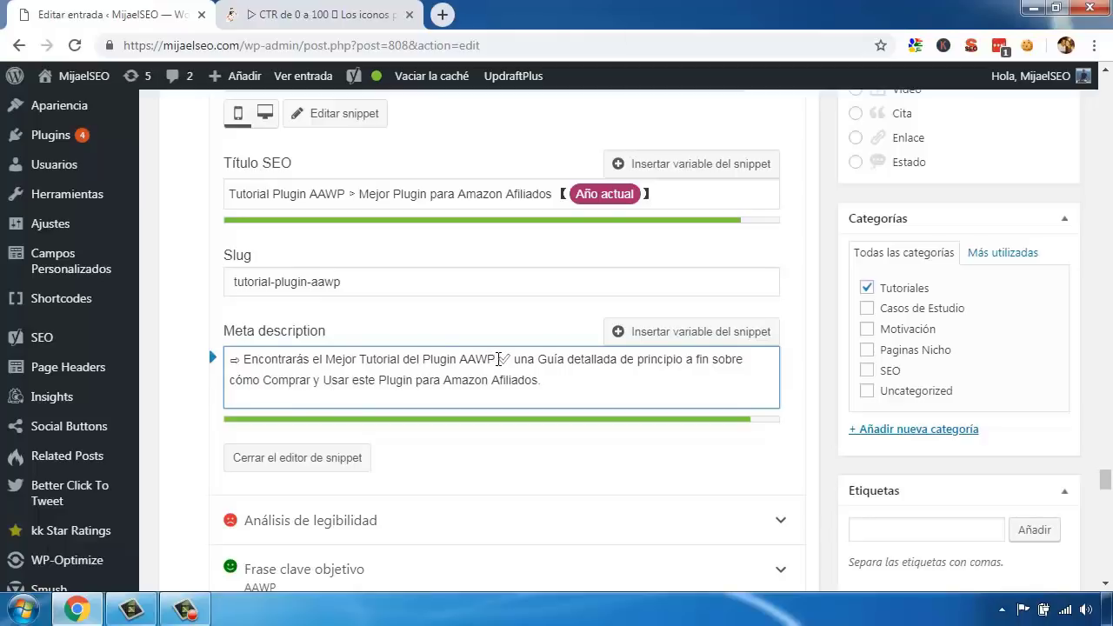
pyautogui.moveTo(327, 380); pyautogui.dragTo(347, 381)
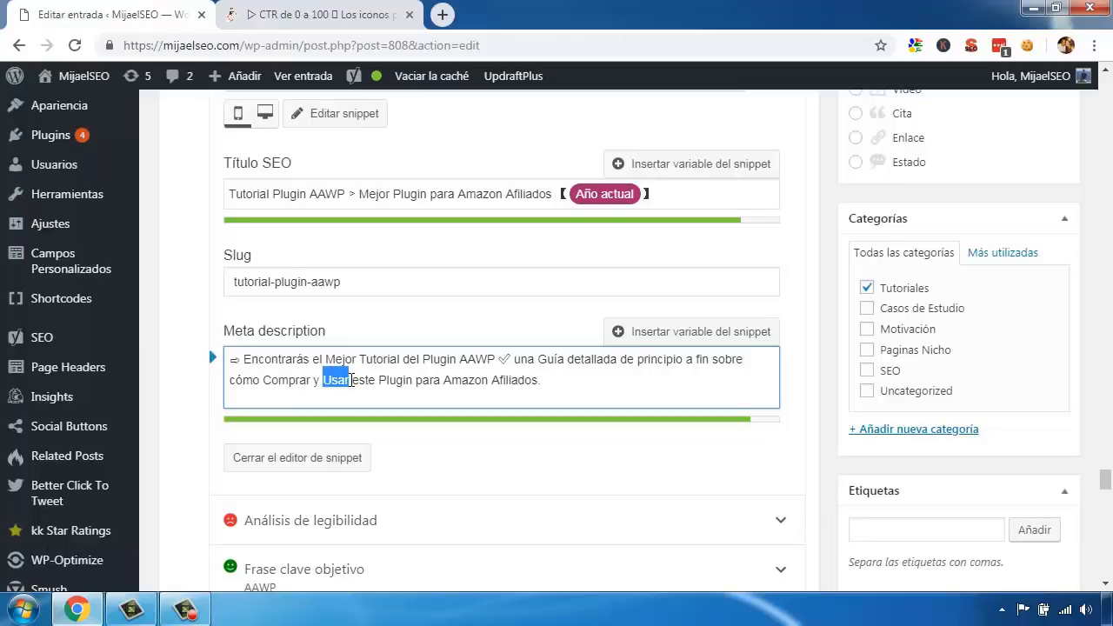
pyautogui.click(350, 380)
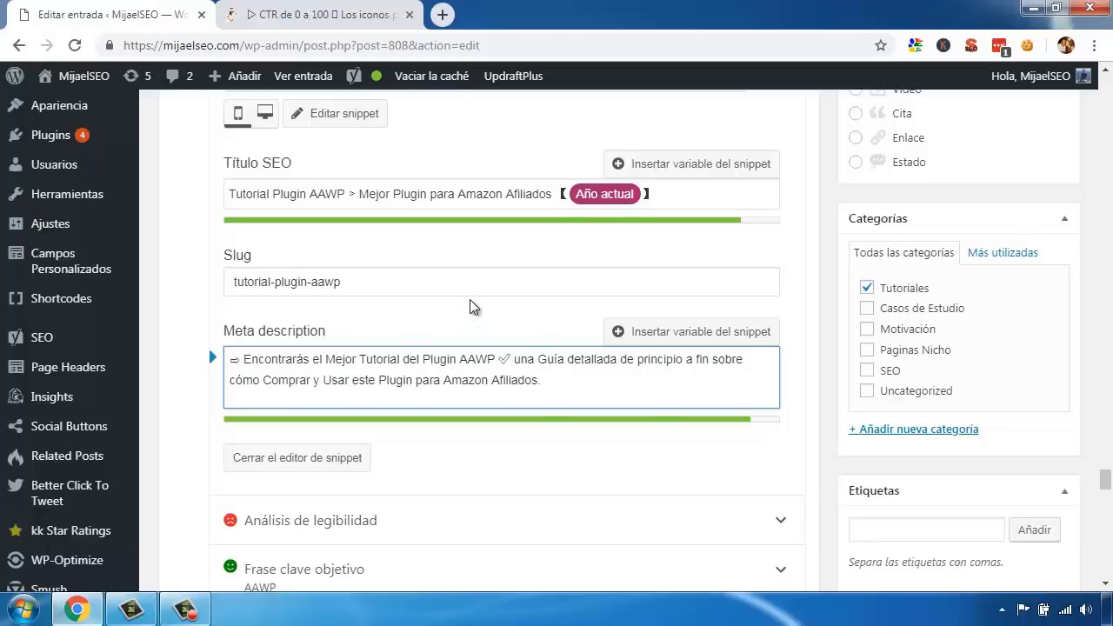
# Step: Check the title and meta description in the snippet preview and look over the end of the post content
pyautogui.scroll(5, 487, 179)
pyautogui.scroll(-4, 464, 176)
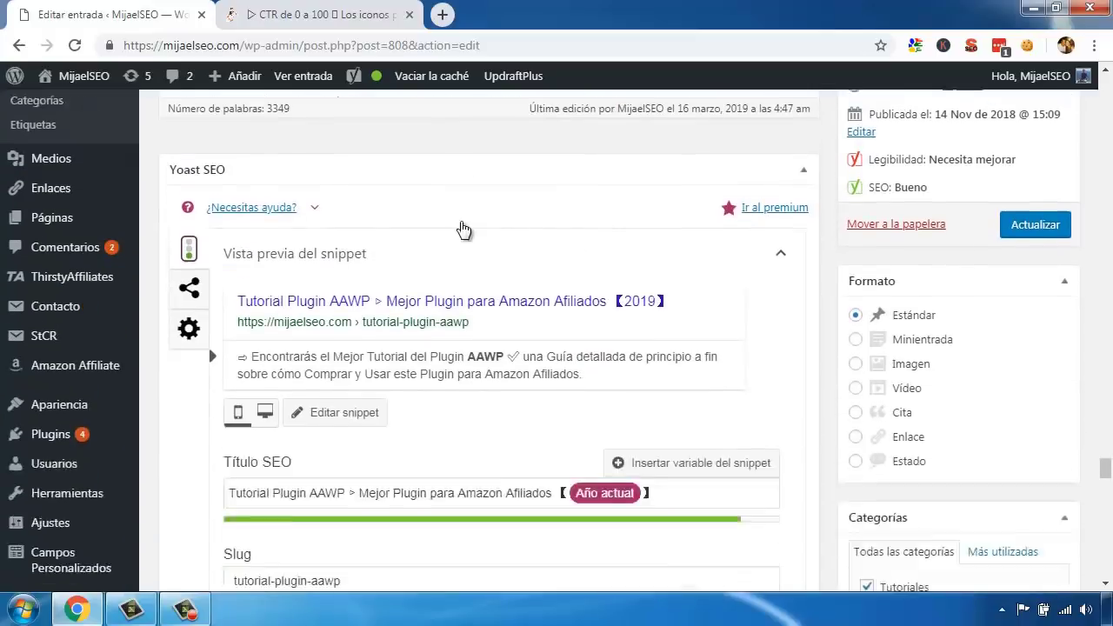
pyautogui.scroll(4, 536, 355)
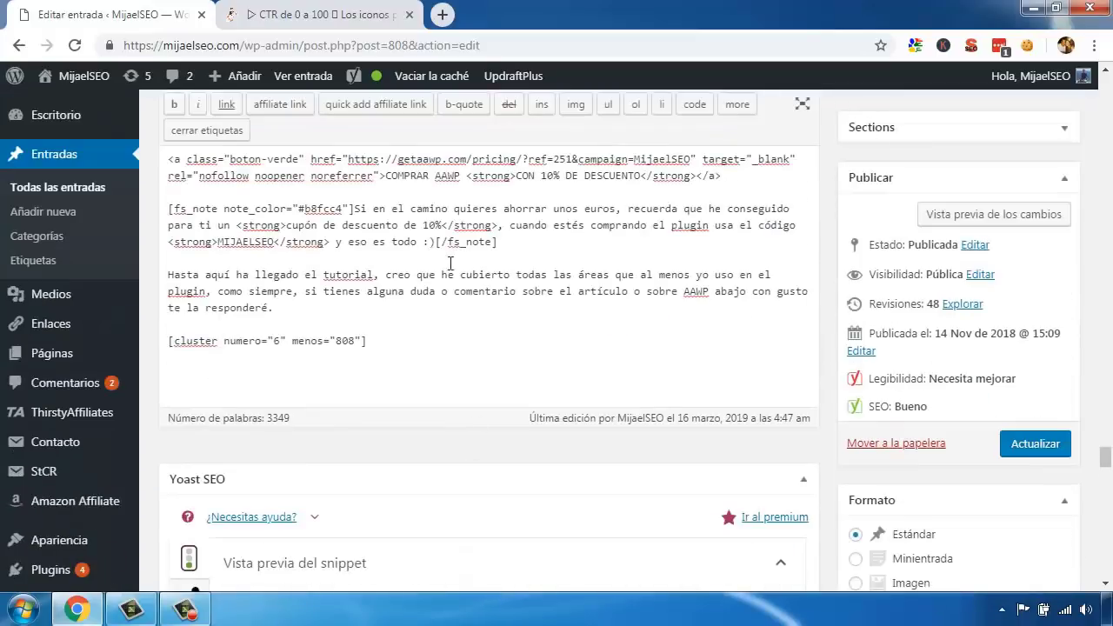
pyautogui.scroll(3, 444, 277)
pyautogui.scroll(-4, 435, 296)
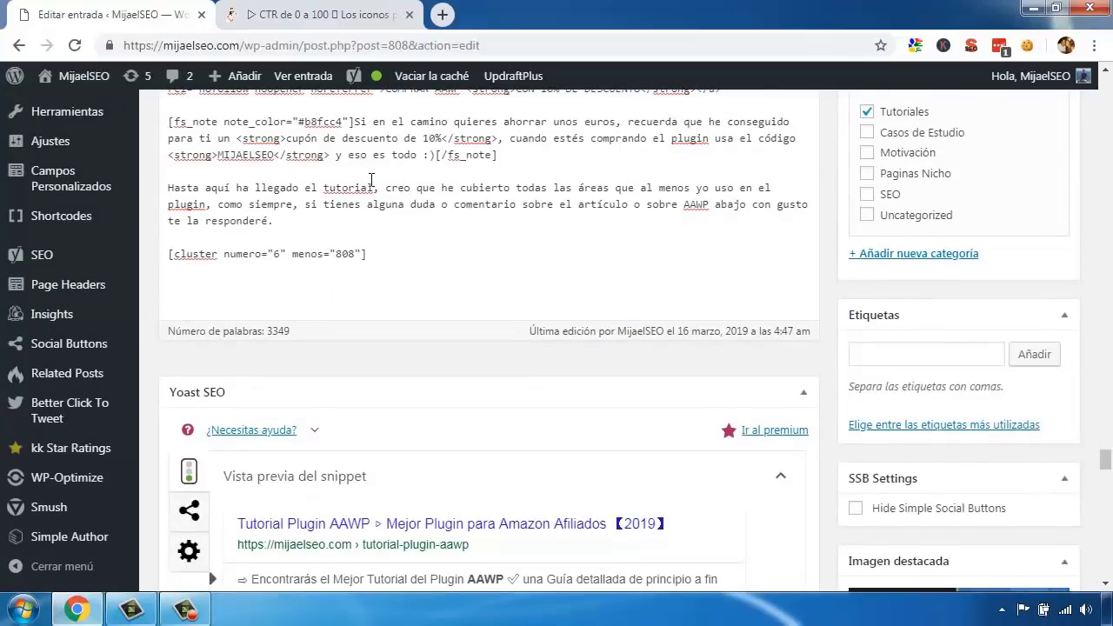
# Step: Expand the focus keyphrase analysis for AAWP in the Yoast SEO box and read its problems, improvements and good results
pyautogui.scroll(-6, 371, 180)
pyautogui.click(815, 335)
pyautogui.scroll(3, 815, 334)
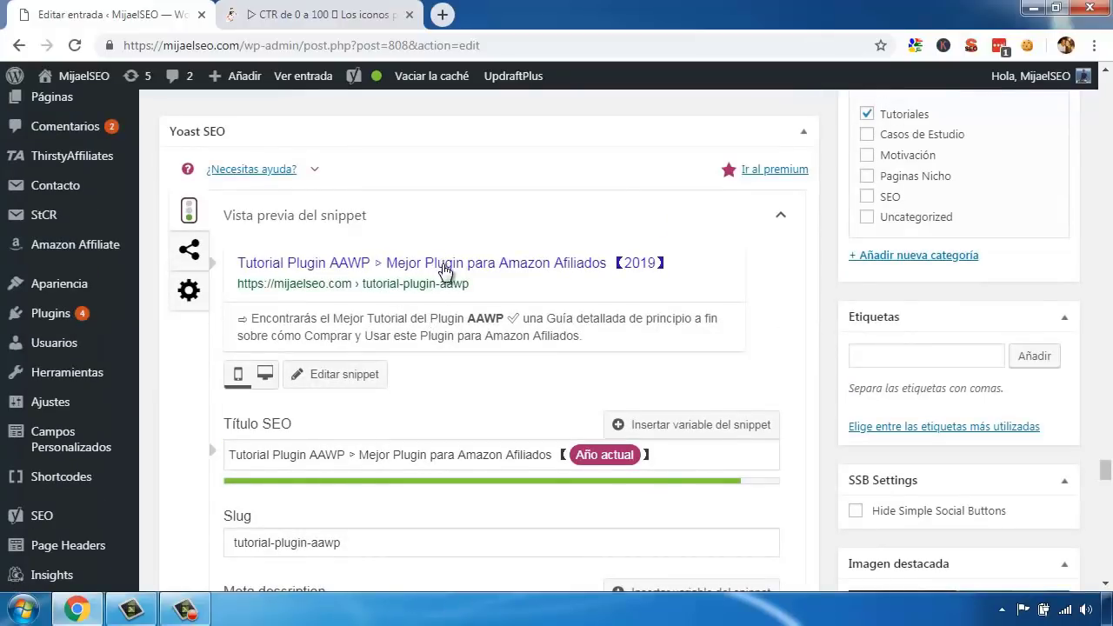
pyautogui.scroll(-6, 443, 269)
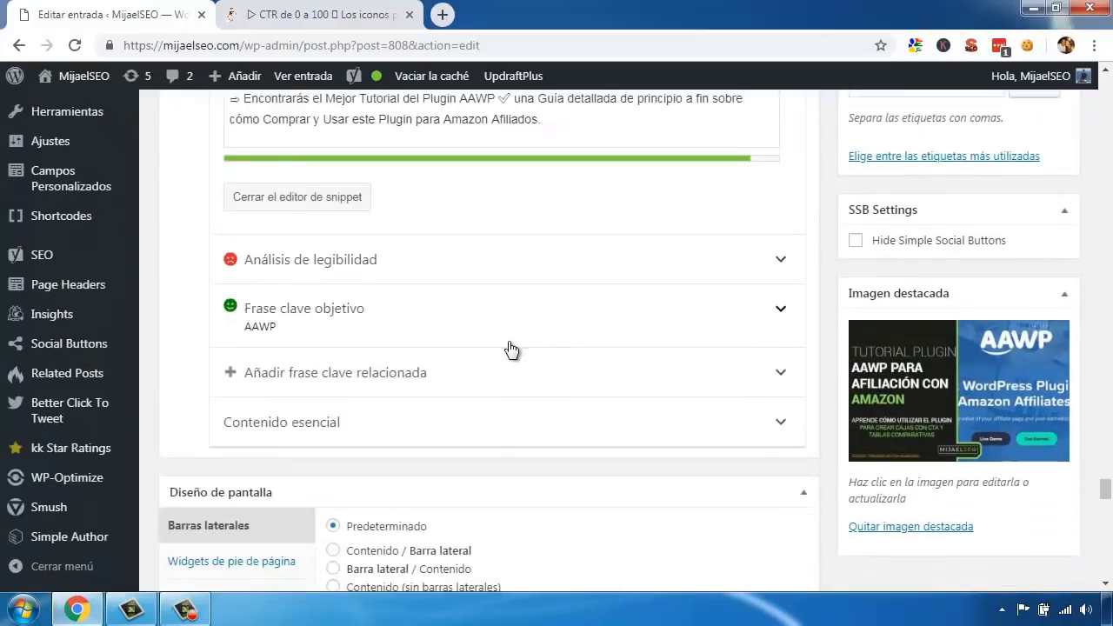
pyautogui.click(780, 314)
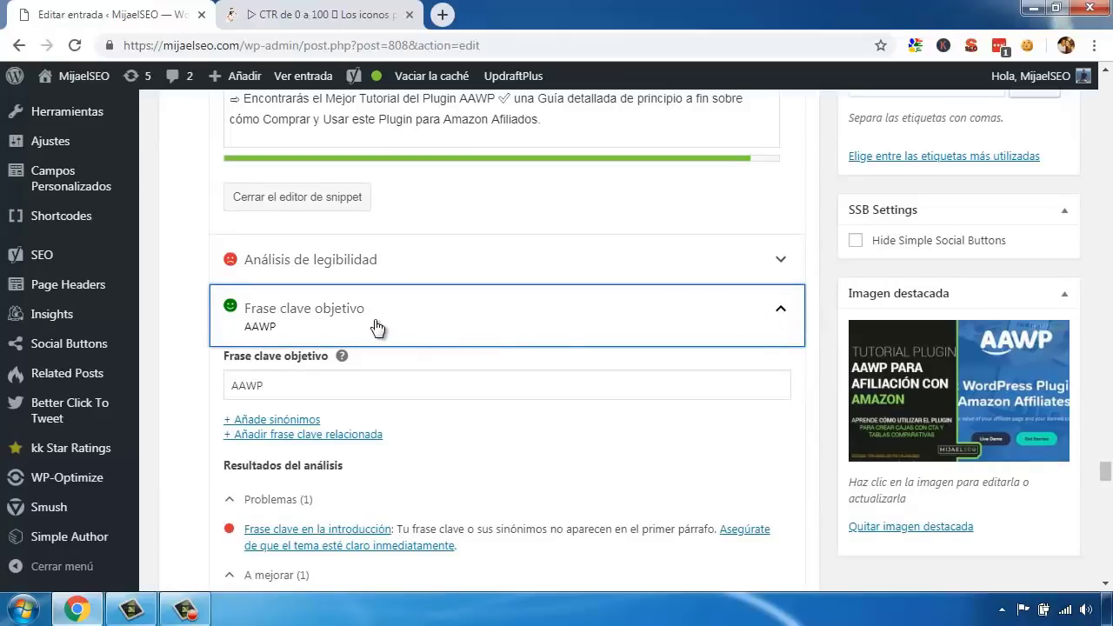
pyautogui.scroll(-4, 380, 325)
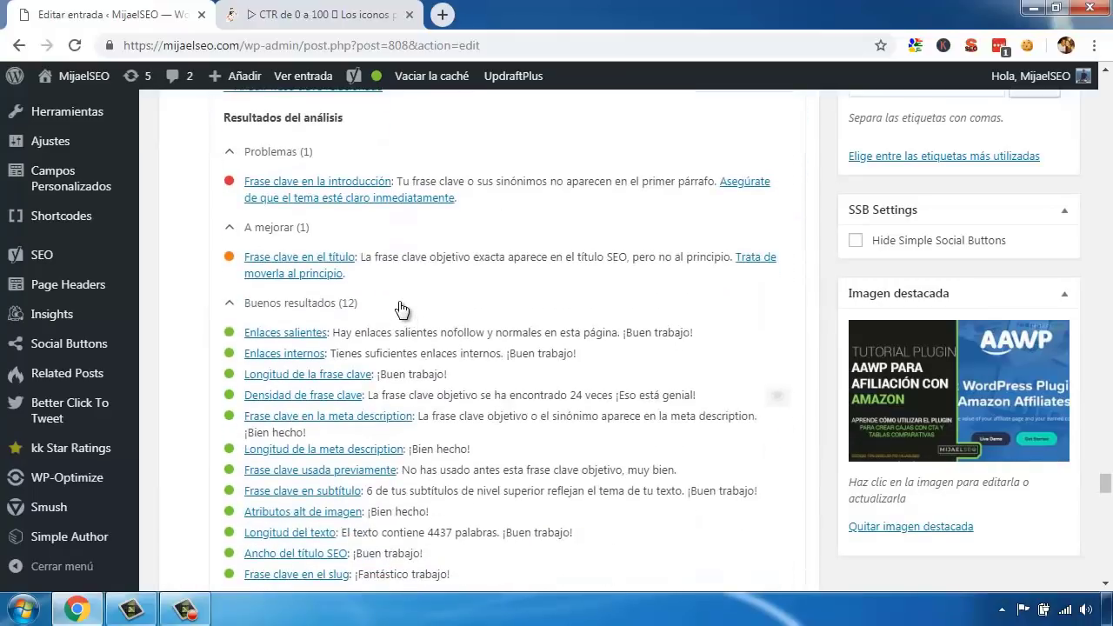
pyautogui.scroll(1, 383, 300)
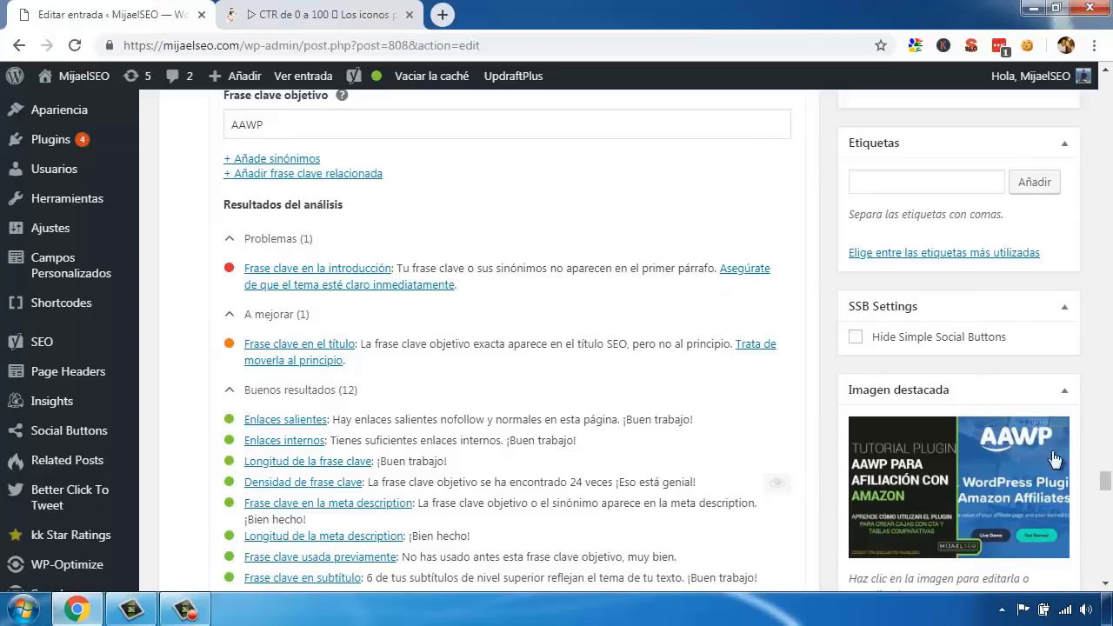
# Step: Check the post's opening paragraphs against the keyphrase analysis result about the introduction
pyautogui.moveTo(1108, 488); pyautogui.dragTo(1100, 87)
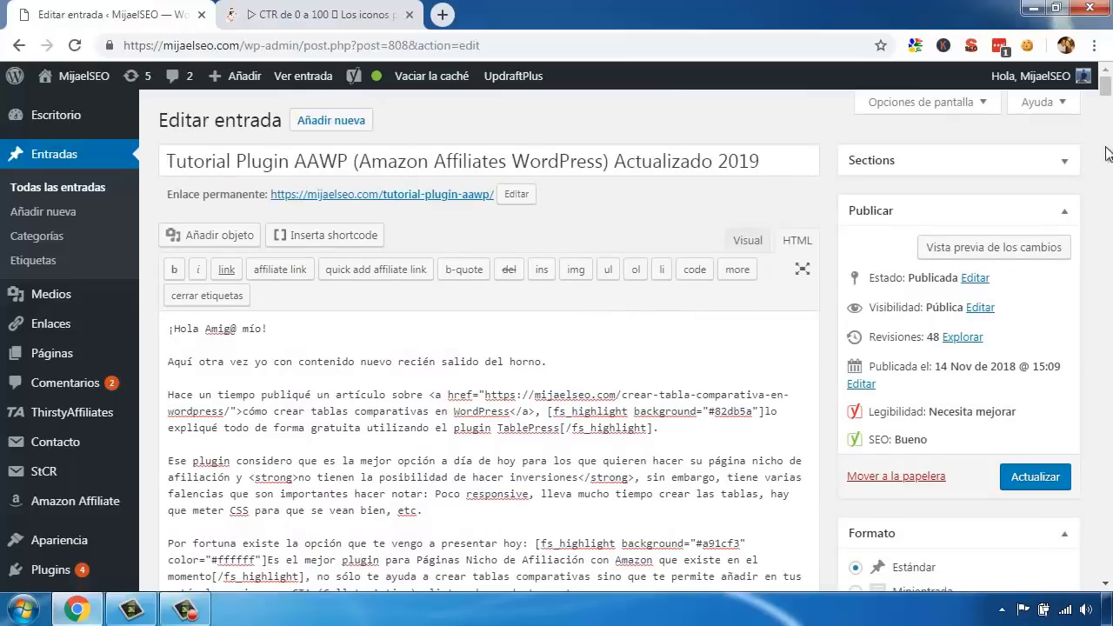
pyautogui.moveTo(1106, 90); pyautogui.dragTo(1106, 470)
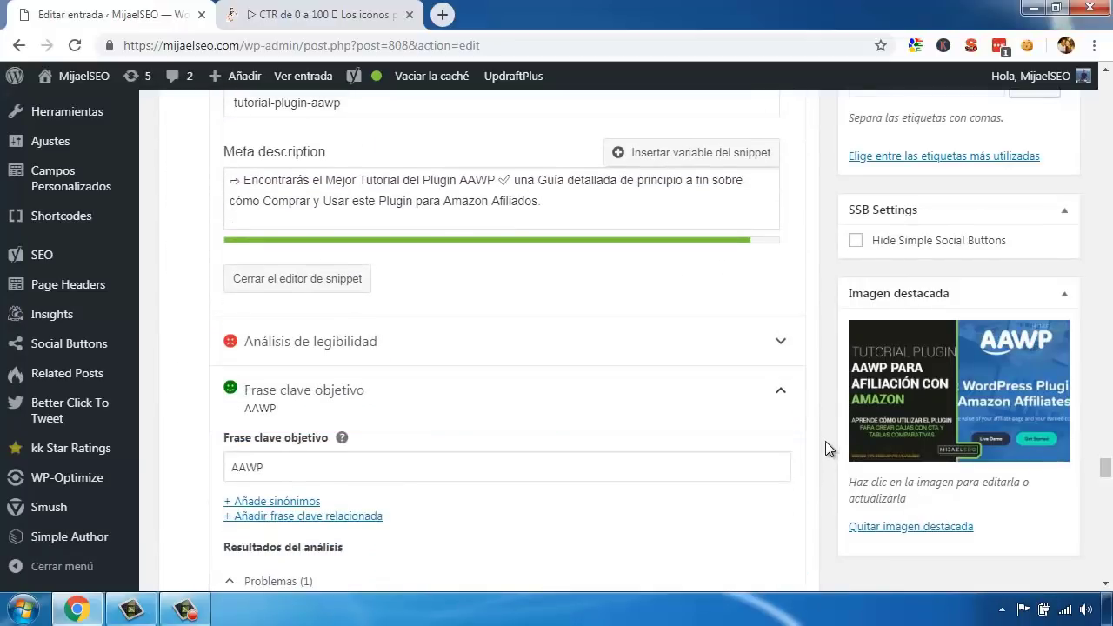
pyautogui.scroll(-3, 825, 441)
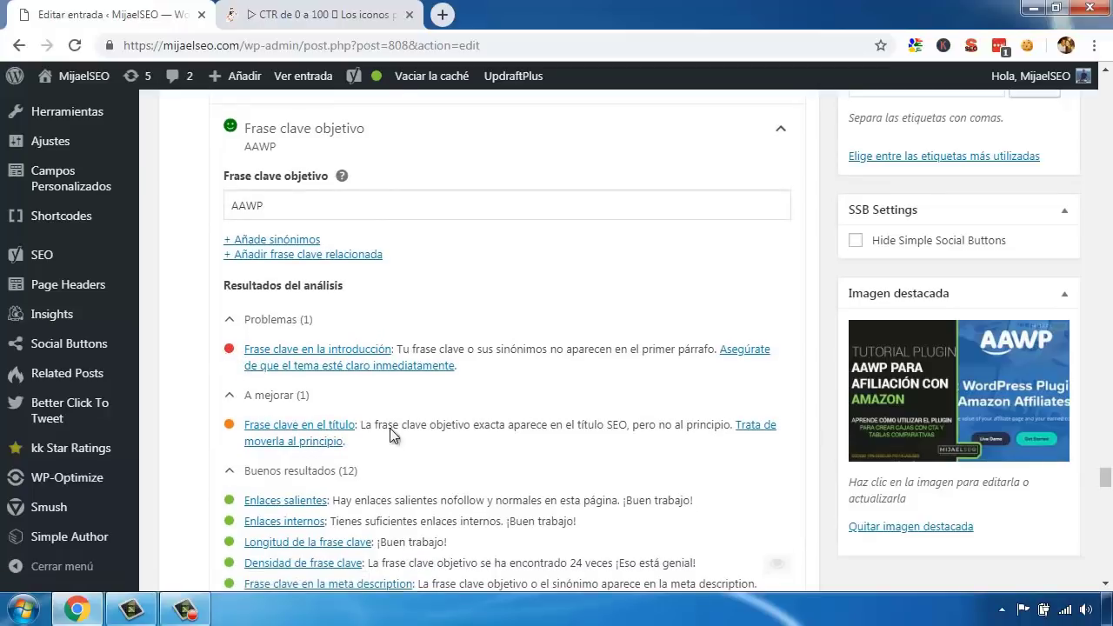
# Step: Compare the analysis advice about the keyphrase in the title with where AAWP stands in the SEO title
pyautogui.scroll(-1, 391, 429)
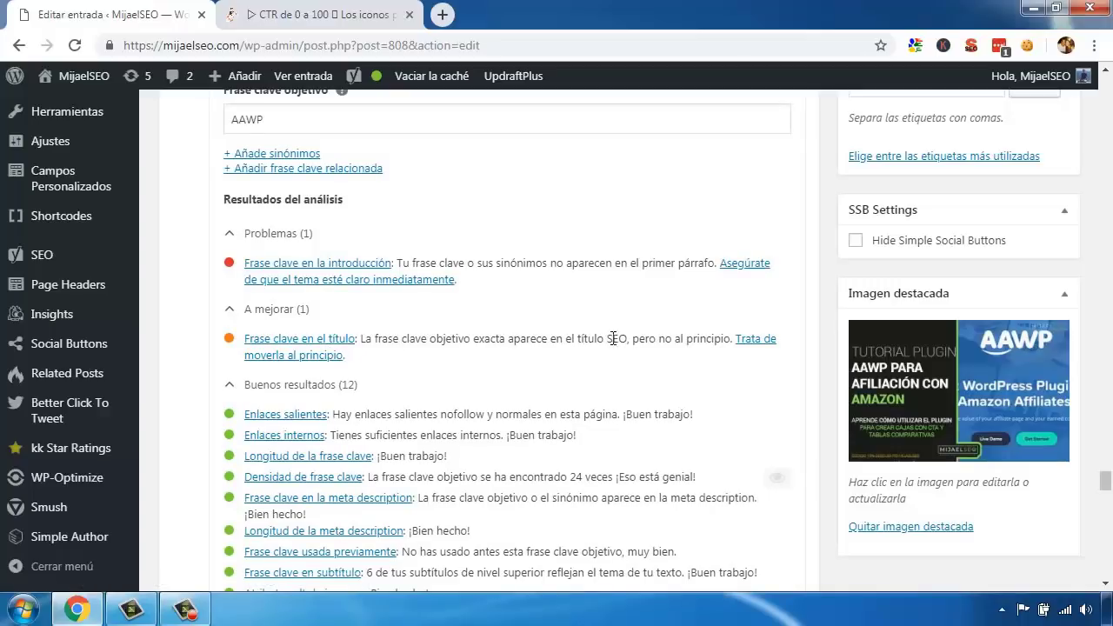
pyautogui.scroll(6, 666, 344)
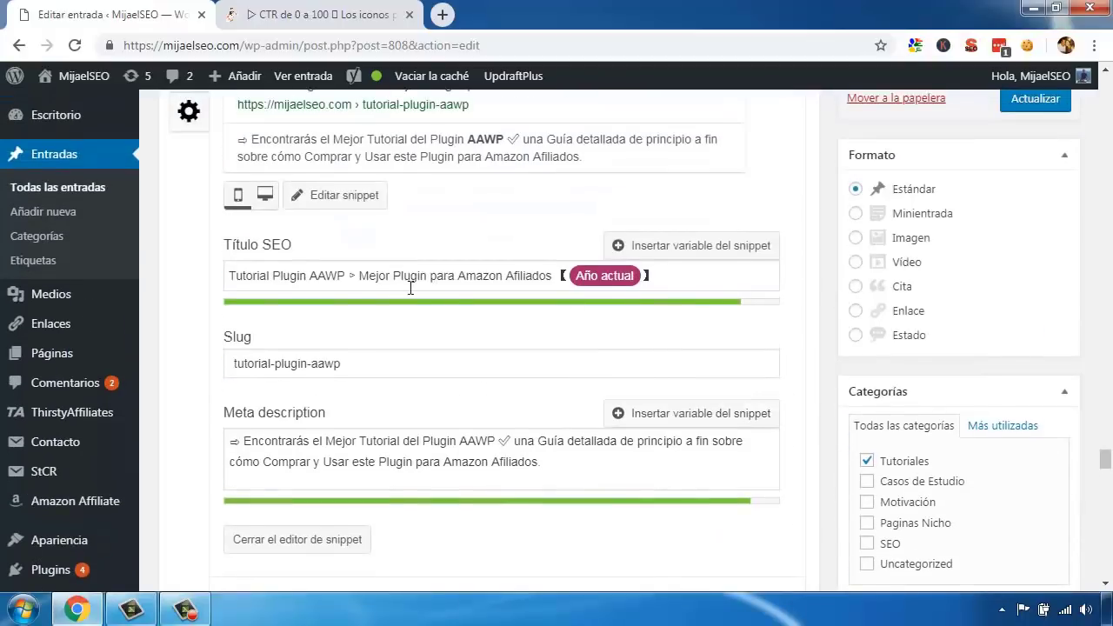
pyautogui.moveTo(312, 275); pyautogui.dragTo(345, 275)
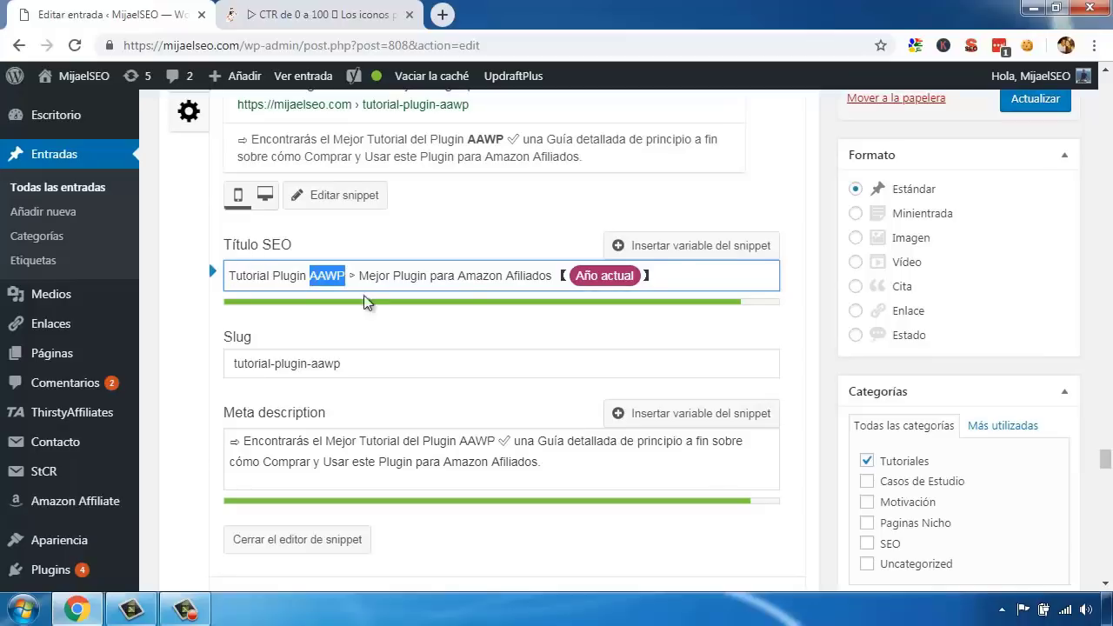
pyautogui.click(818, 330)
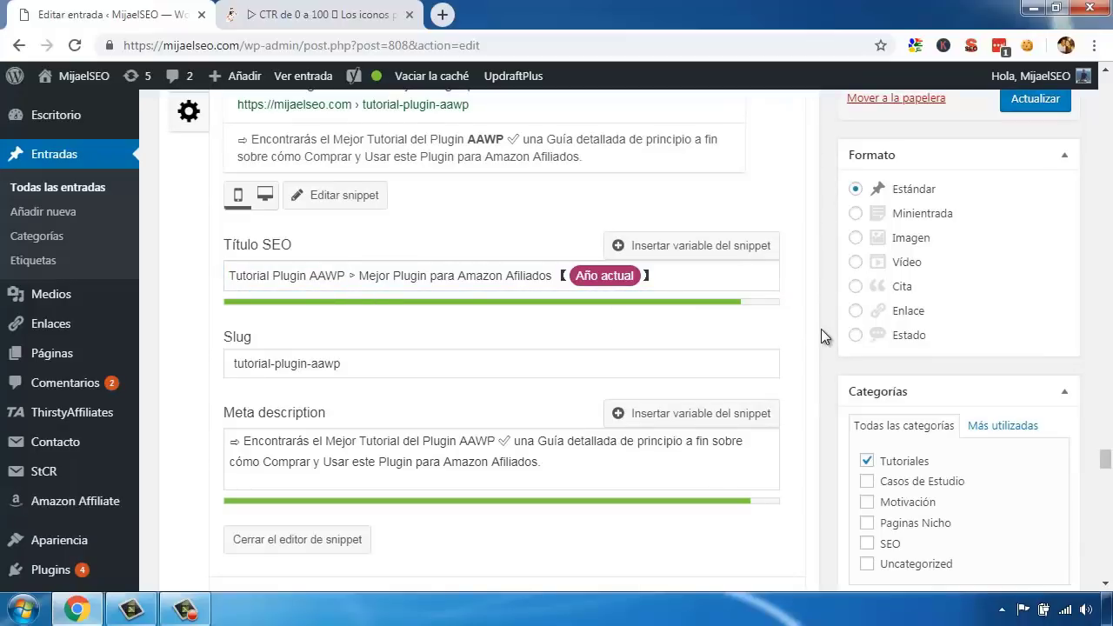
# Step: Examine the good results of the focus keyphrase analysis, including links, density and text length, and collapse the section
pyautogui.scroll(-10, 821, 329)
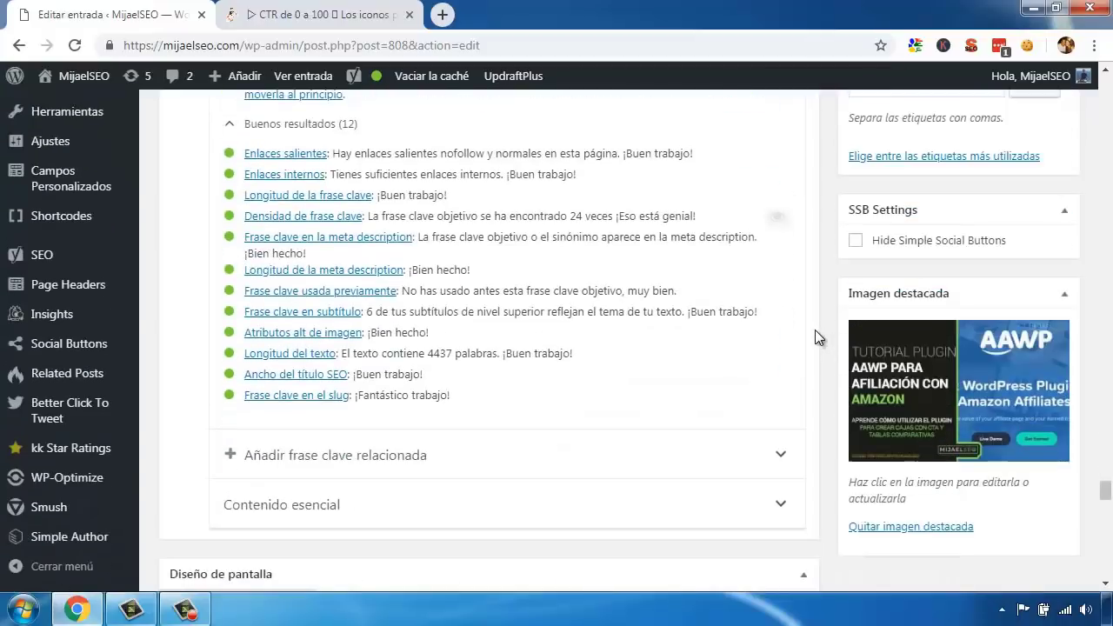
pyautogui.scroll(1, 556, 331)
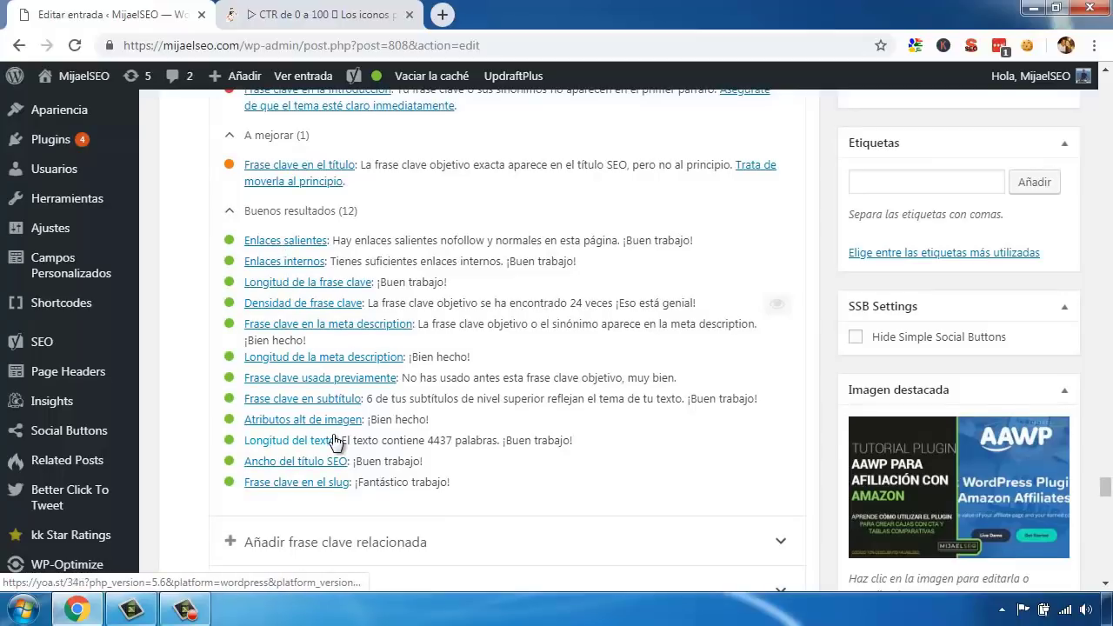
pyautogui.scroll(1, 472, 336)
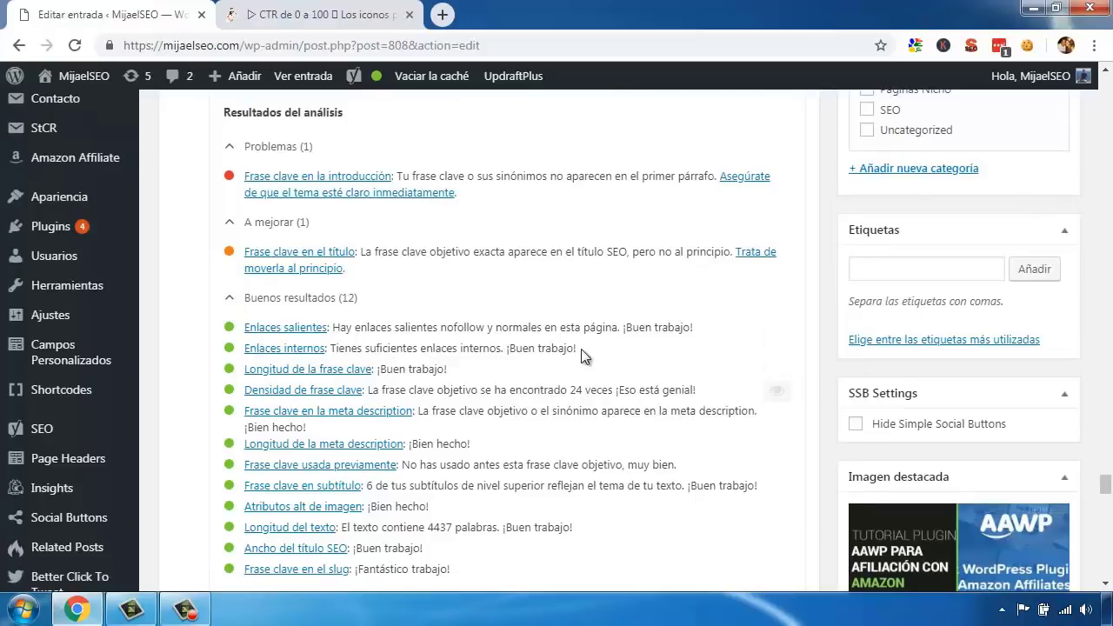
pyautogui.scroll(4, 547, 365)
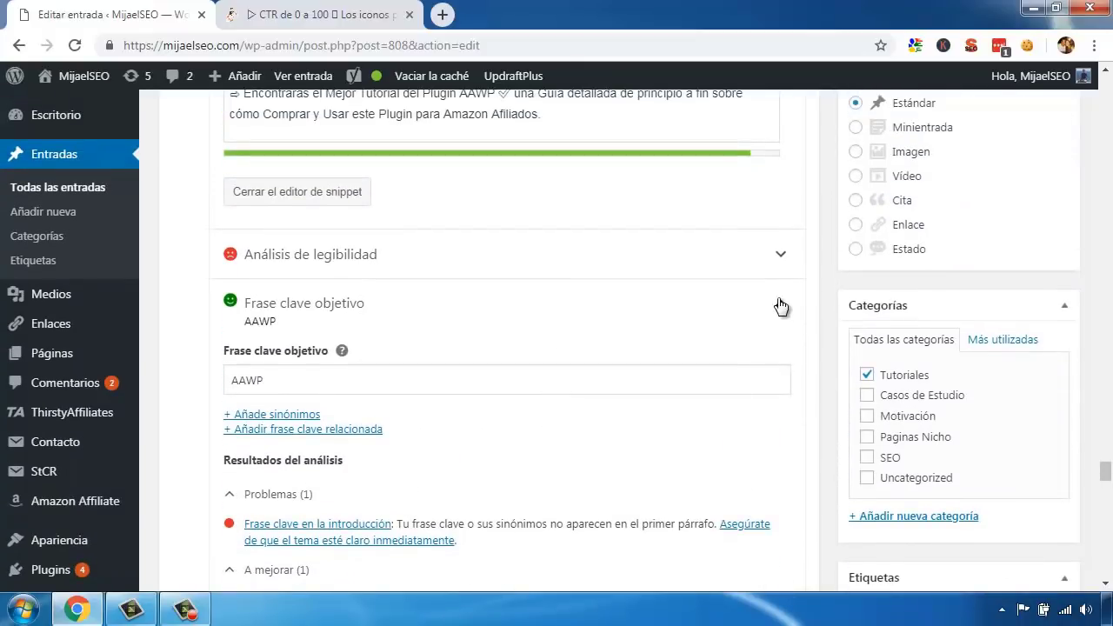
pyautogui.scroll(-4, 641, 325)
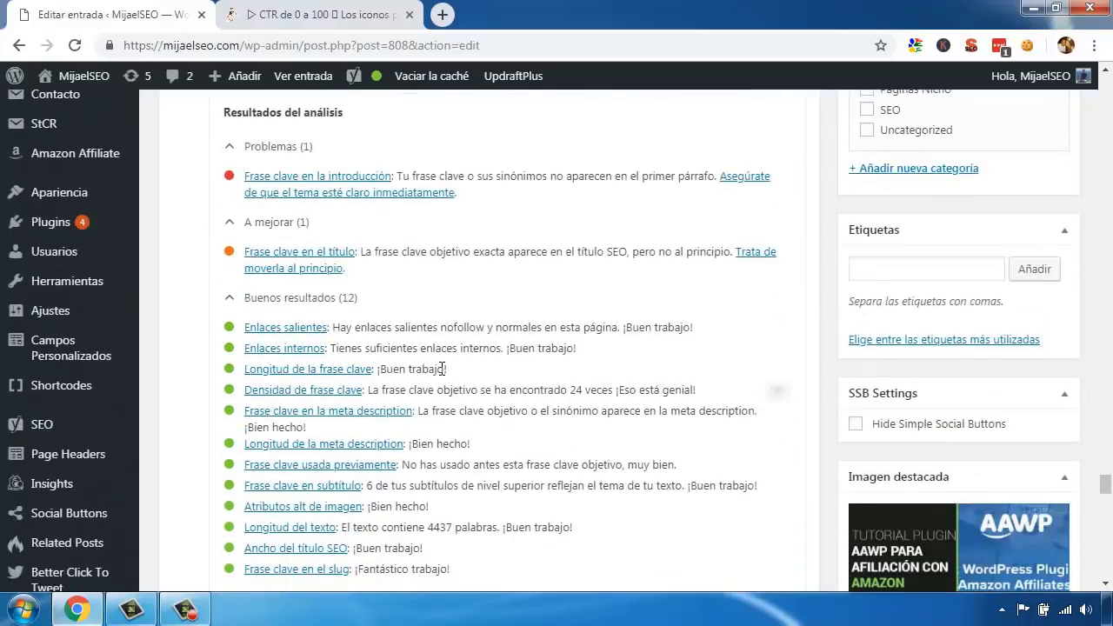
pyautogui.scroll(-3, 442, 371)
pyautogui.scroll(1, 427, 355)
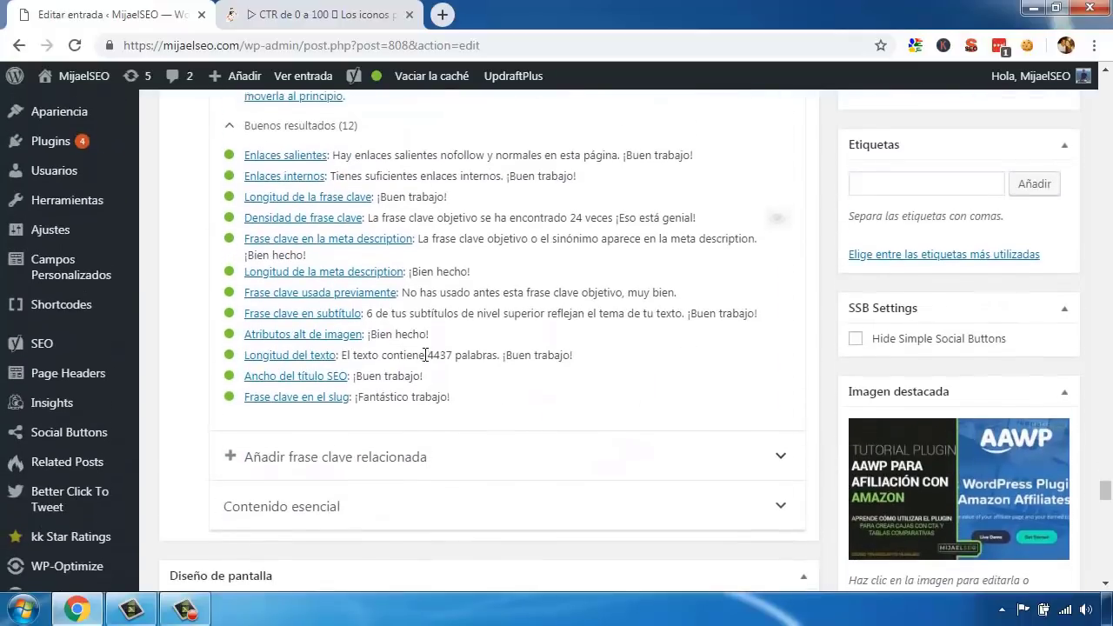
pyautogui.scroll(1, 426, 354)
pyautogui.scroll(2, 425, 356)
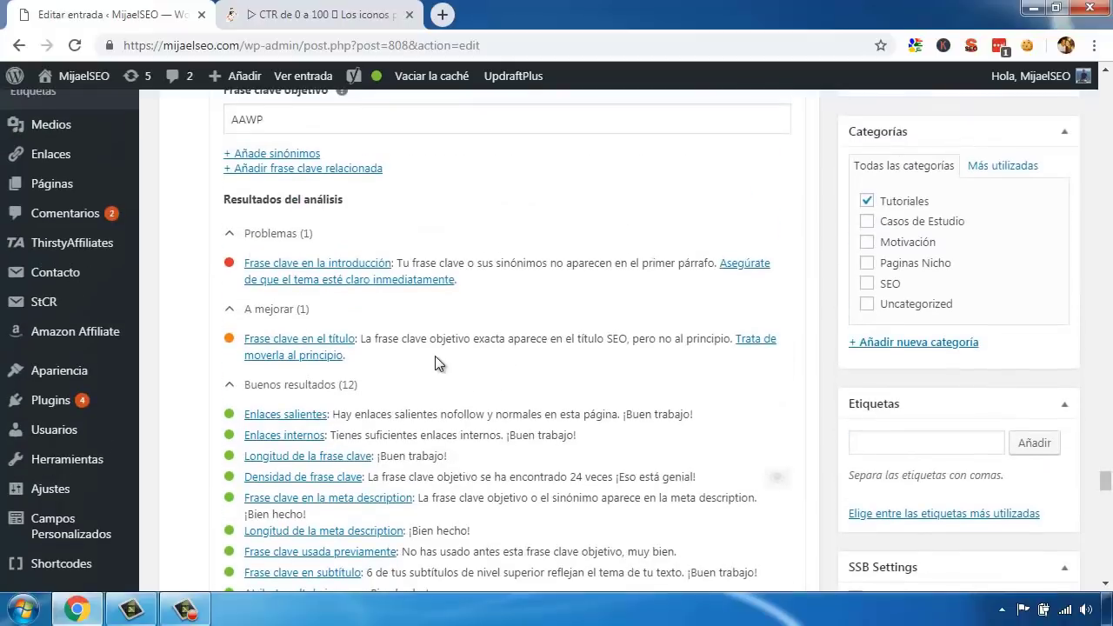
pyautogui.scroll(2, 498, 343)
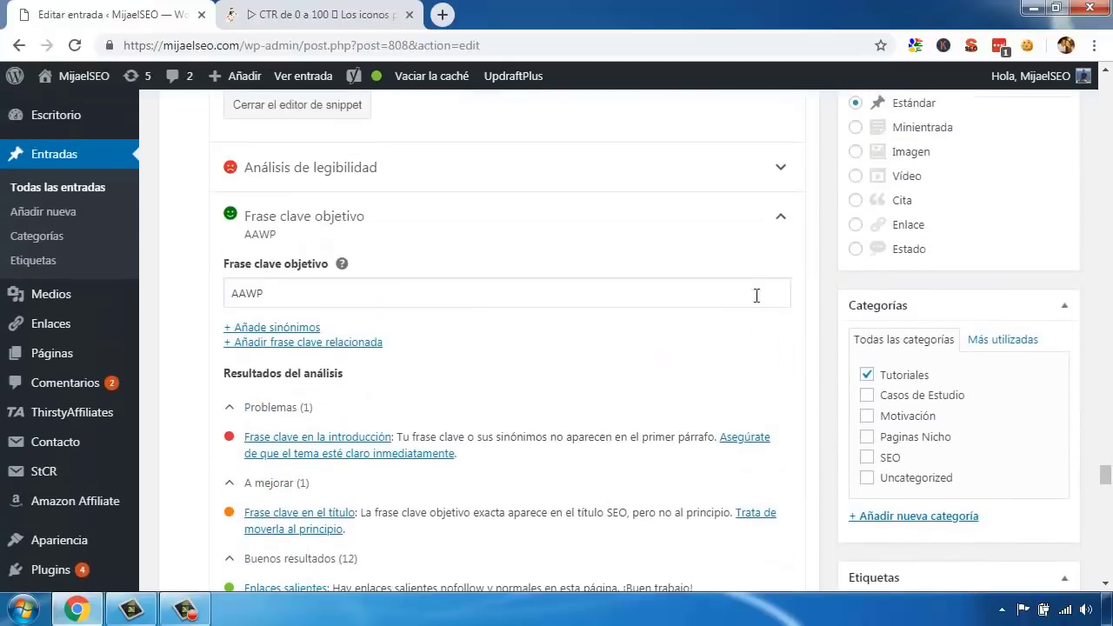
pyautogui.click(782, 222)
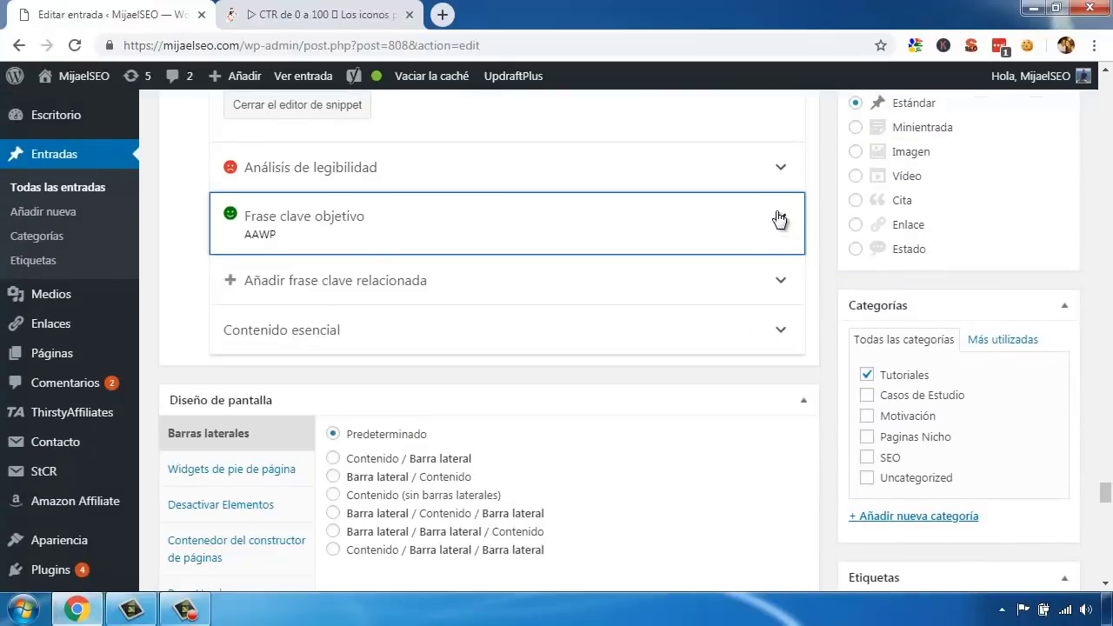
# Step: Expand the readability analysis, read its problems and good results, and collapse it again
pyautogui.click(783, 168)
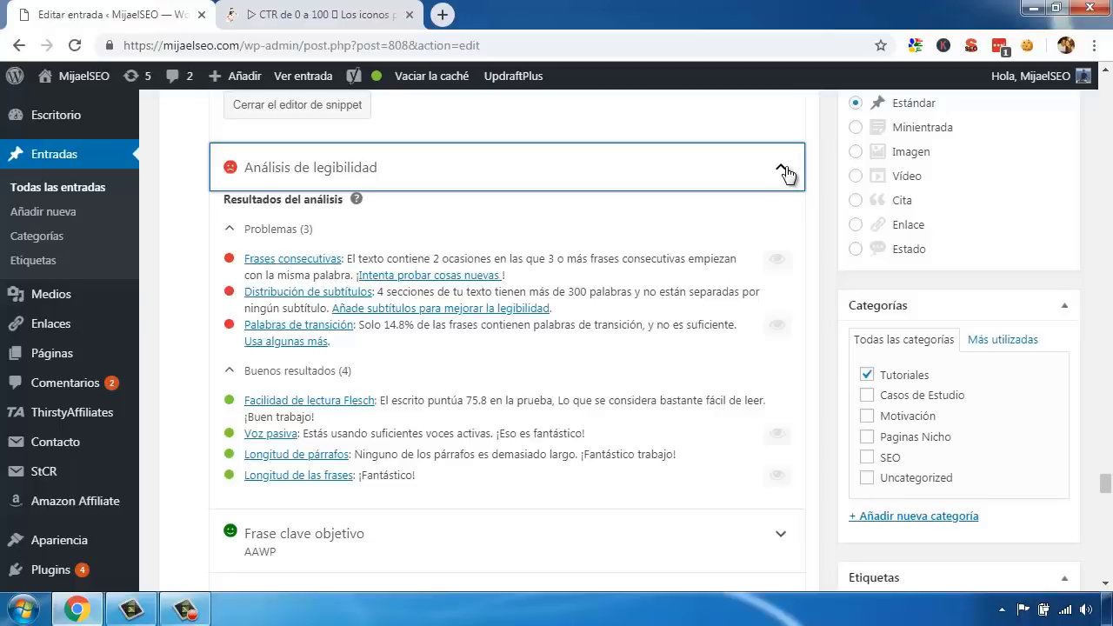
pyautogui.scroll(-2, 652, 287)
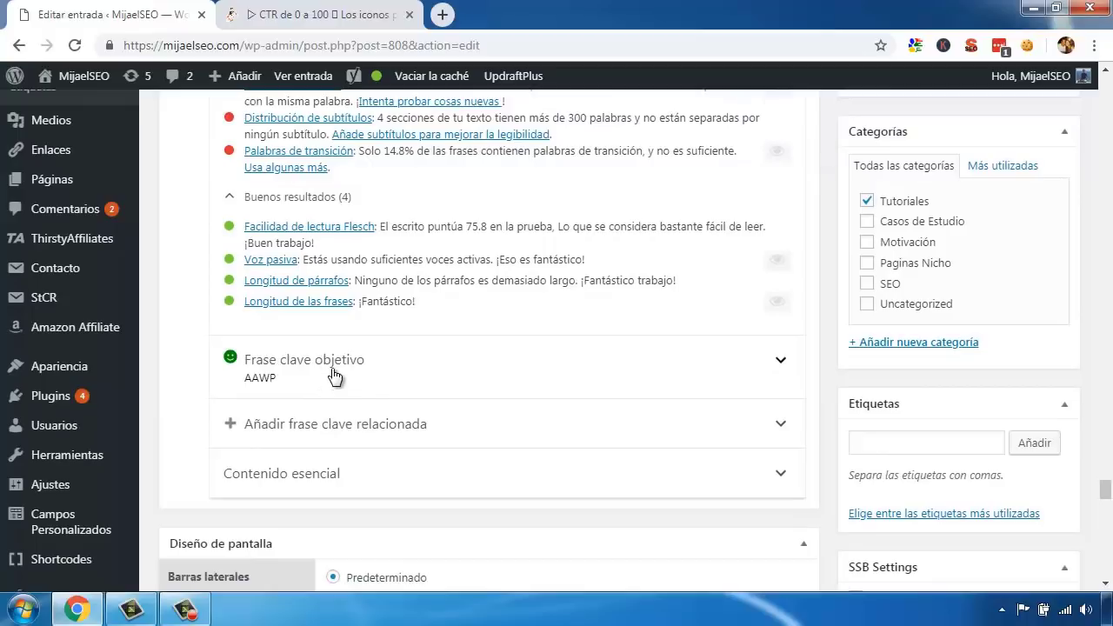
pyautogui.scroll(2, 423, 378)
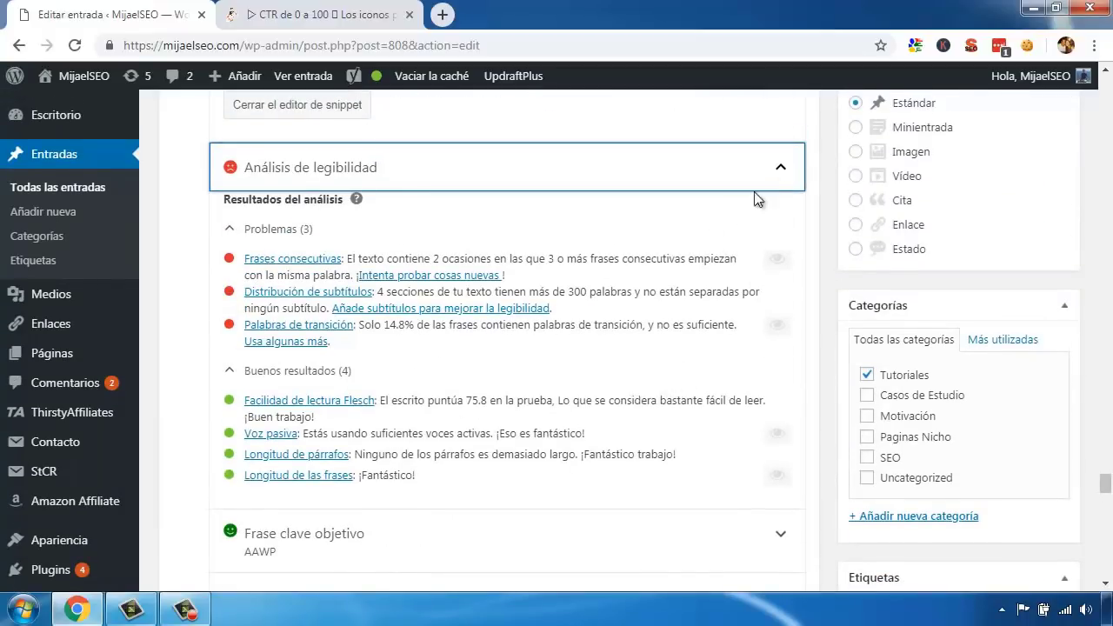
pyautogui.click(782, 173)
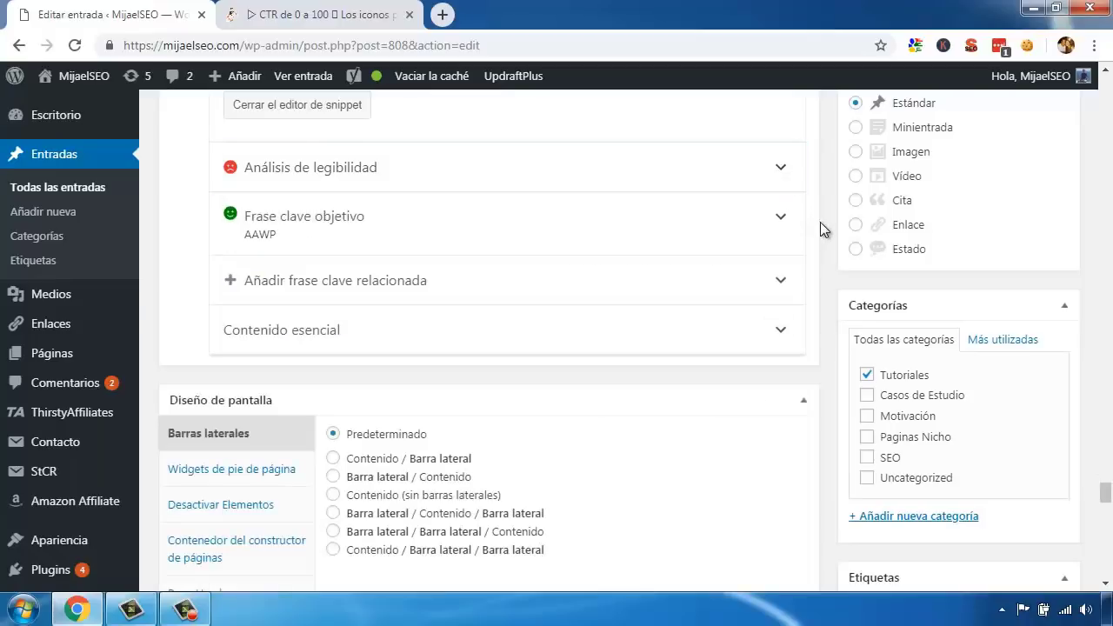
# Step: Check the snippet in the mobile preview and switch it to the desktop preview
pyautogui.scroll(5, 829, 229)
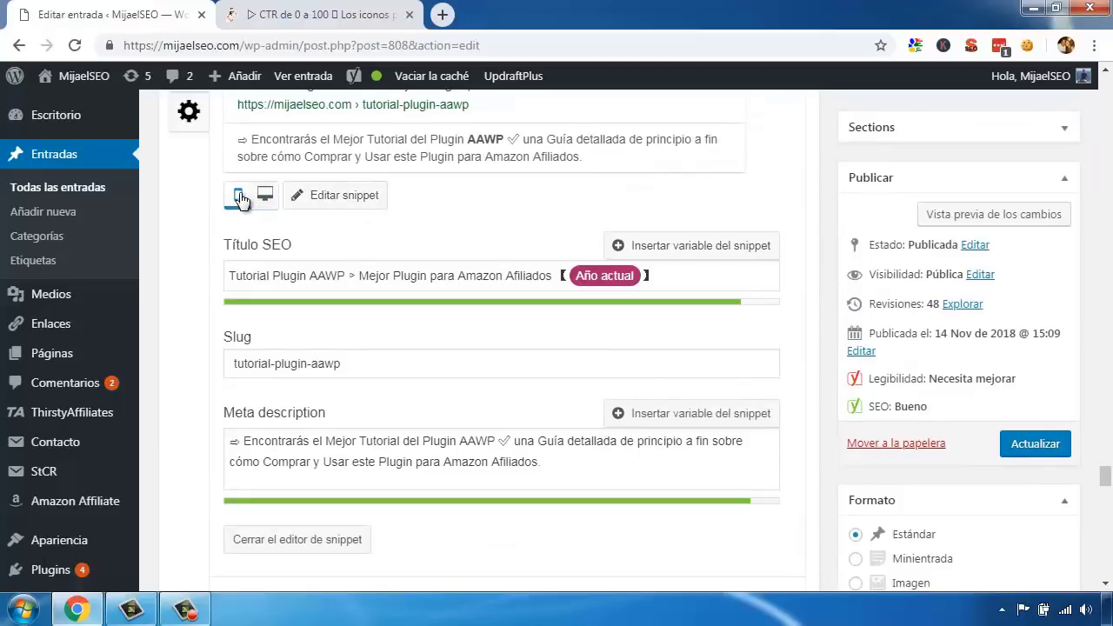
pyautogui.scroll(2, 195, 218)
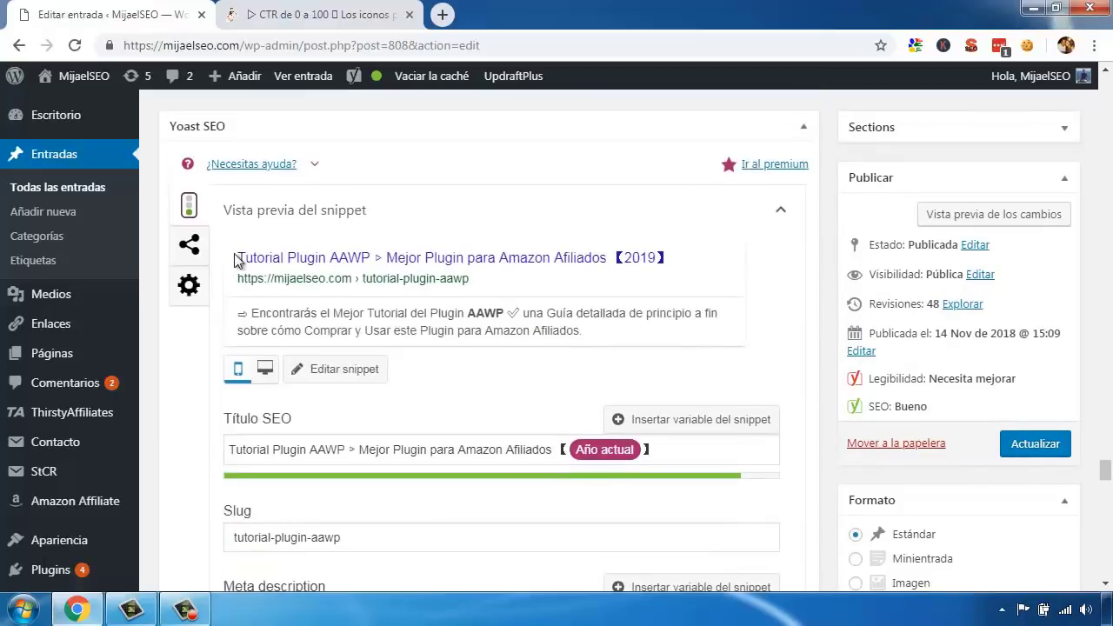
pyautogui.click(265, 368)
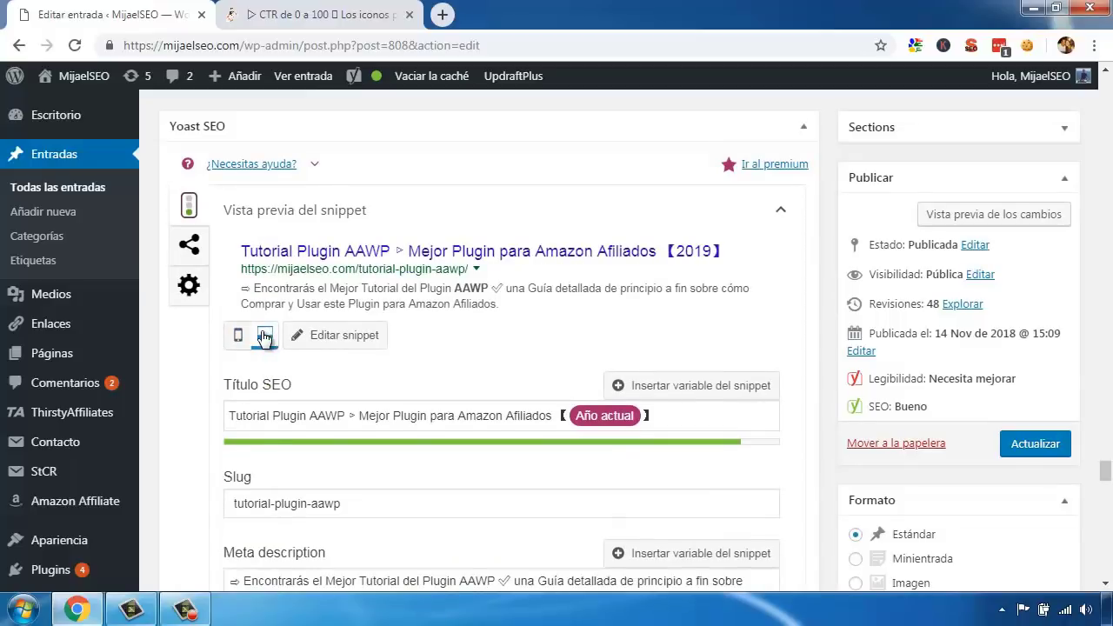
# Step: Open the Yoast social sharing settings and examine the Facebook title, description and image fields
pyautogui.click(191, 248)
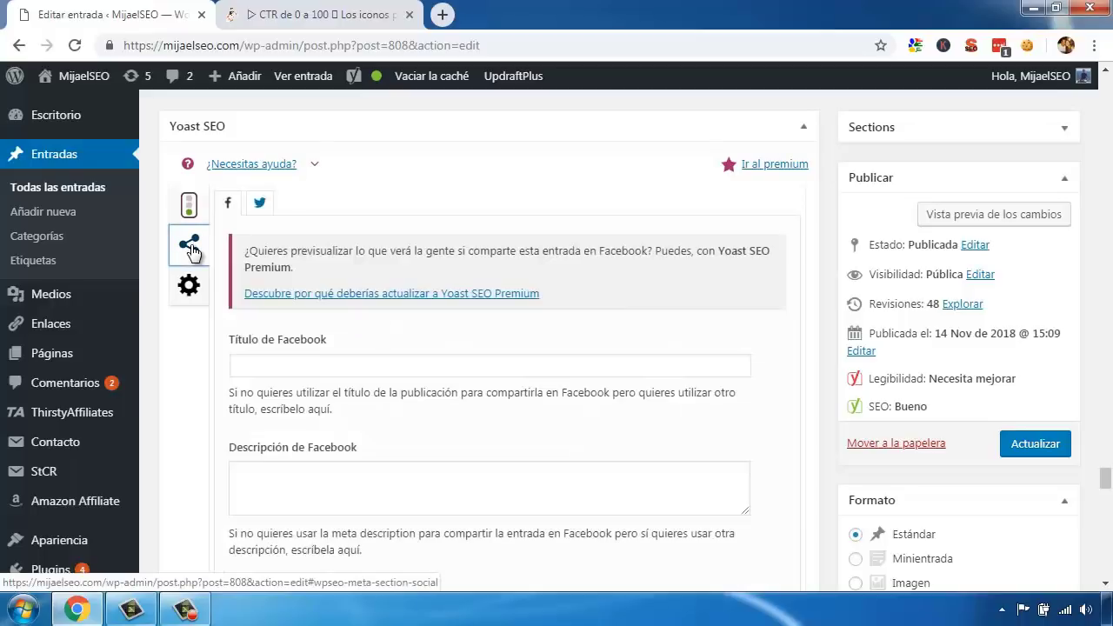
pyautogui.scroll(-1, 331, 268)
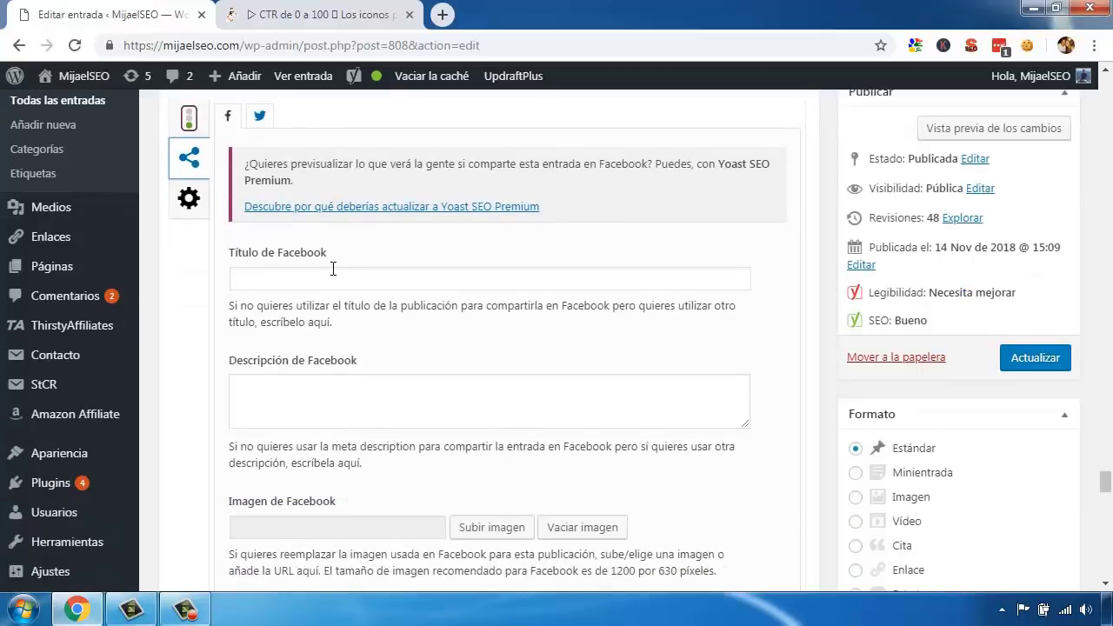
pyautogui.scroll(-3, 331, 269)
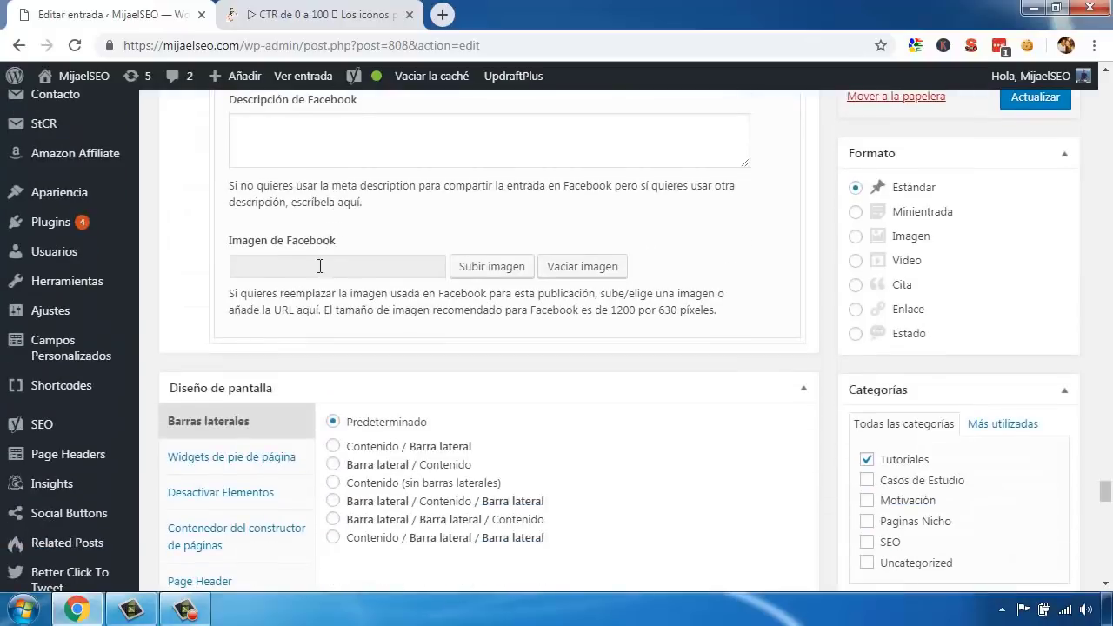
pyautogui.scroll(4, 321, 269)
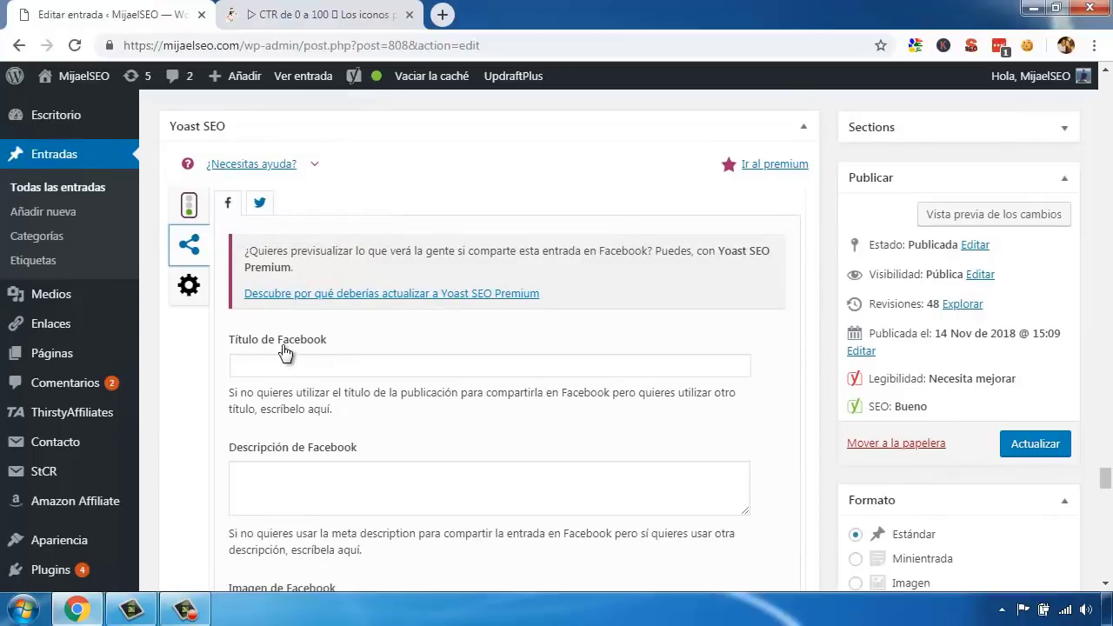
pyautogui.scroll(-3, 309, 370)
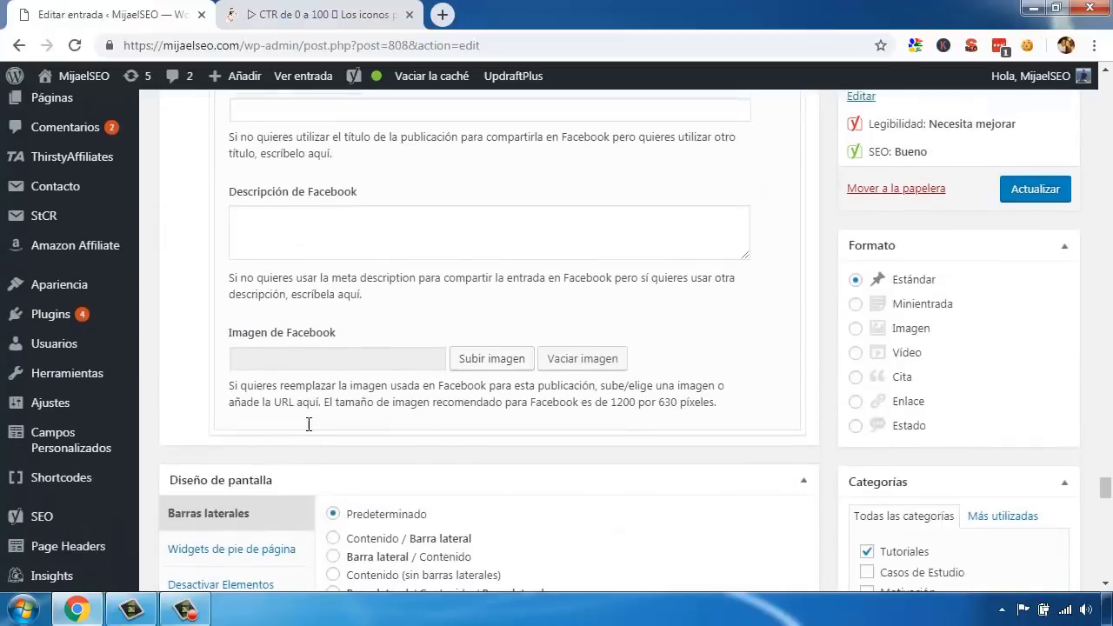
pyautogui.scroll(3, 352, 356)
pyautogui.scroll(-3, 391, 439)
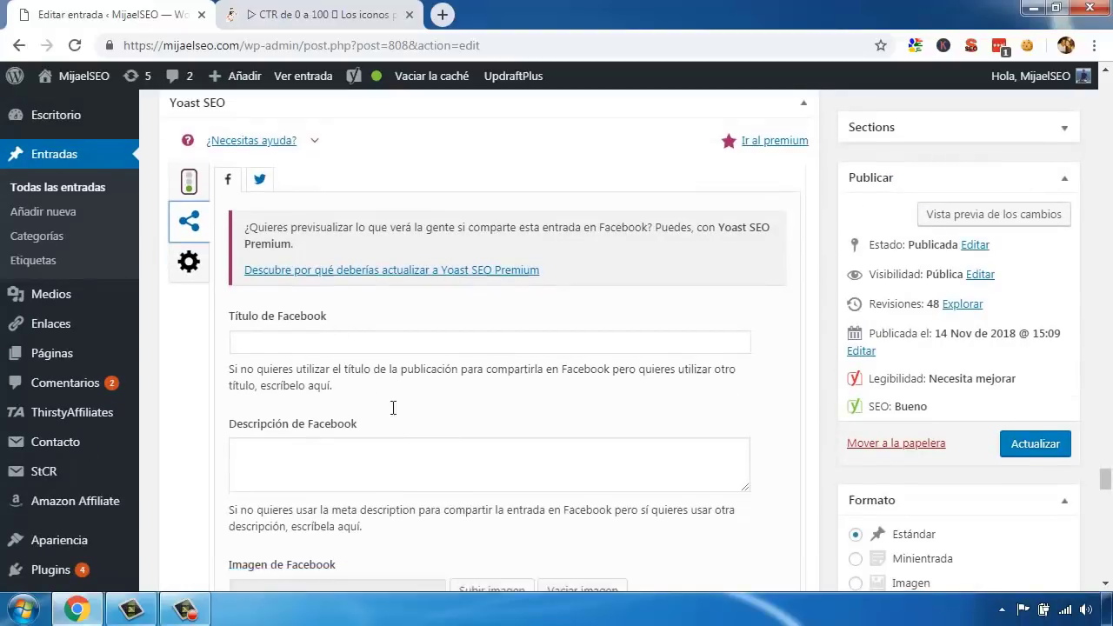
pyautogui.scroll(3, 368, 423)
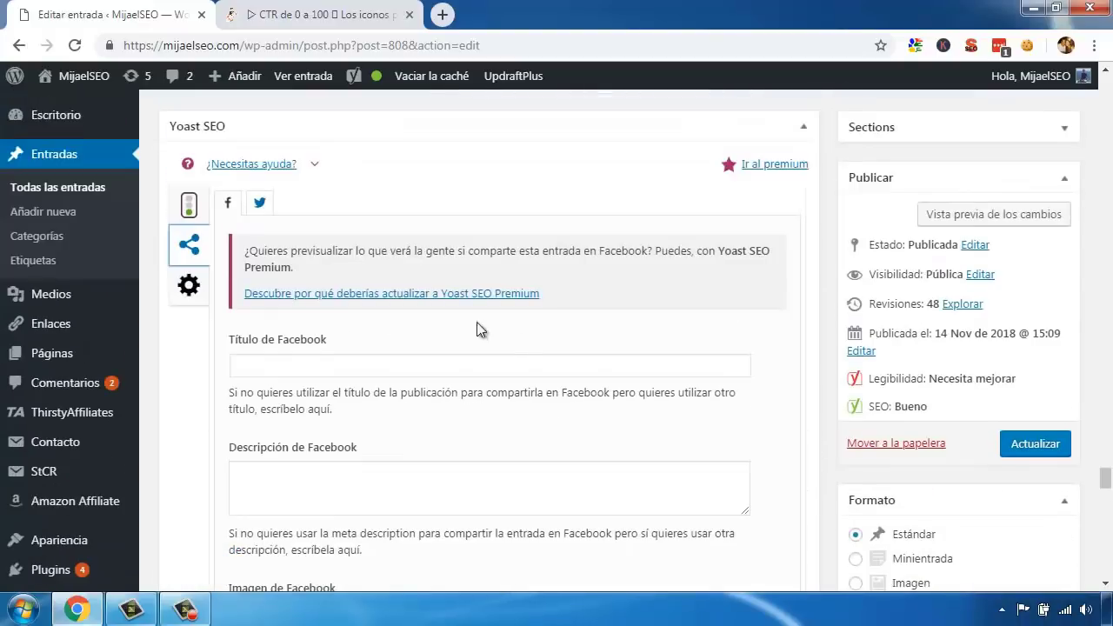
# Step: Show the Twitter sharing settings and examine their title, description and image fields
pyautogui.click(259, 203)
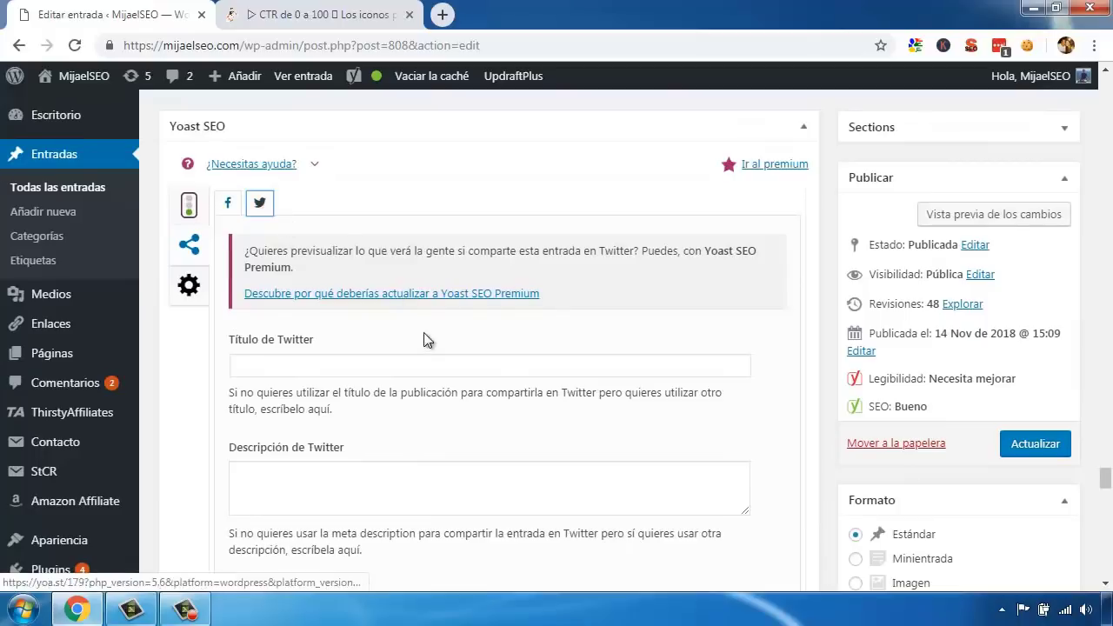
pyautogui.scroll(-2, 272, 213)
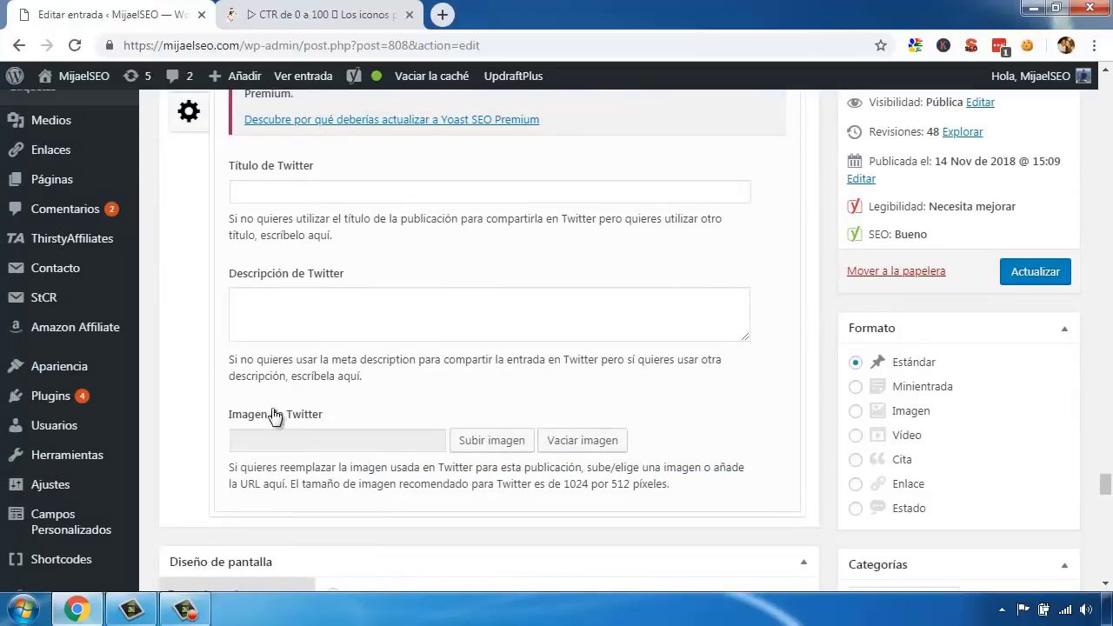
pyautogui.scroll(3, 390, 403)
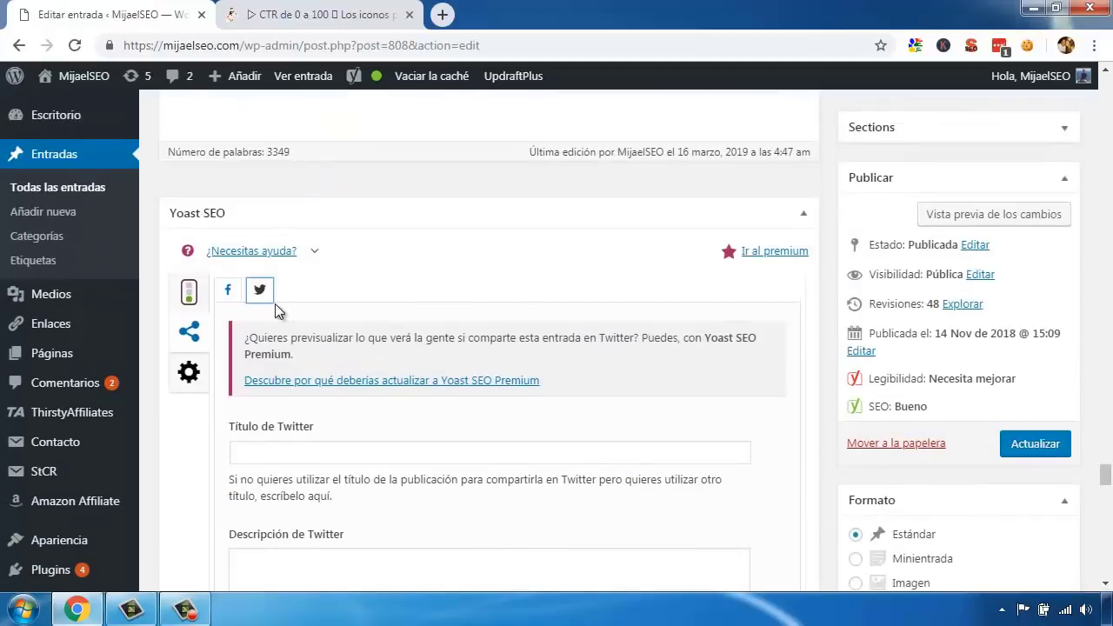
# Step: Open the Yoast advanced settings and check the choices for allowing search engines to show this post in results
pyautogui.click(186, 373)
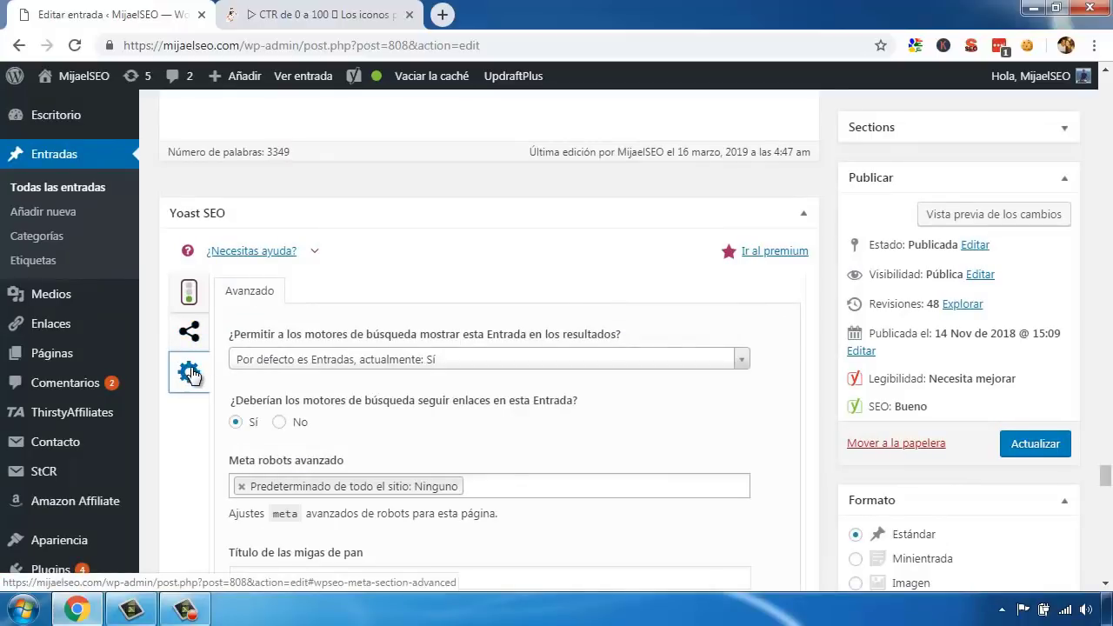
pyautogui.scroll(-1, 236, 252)
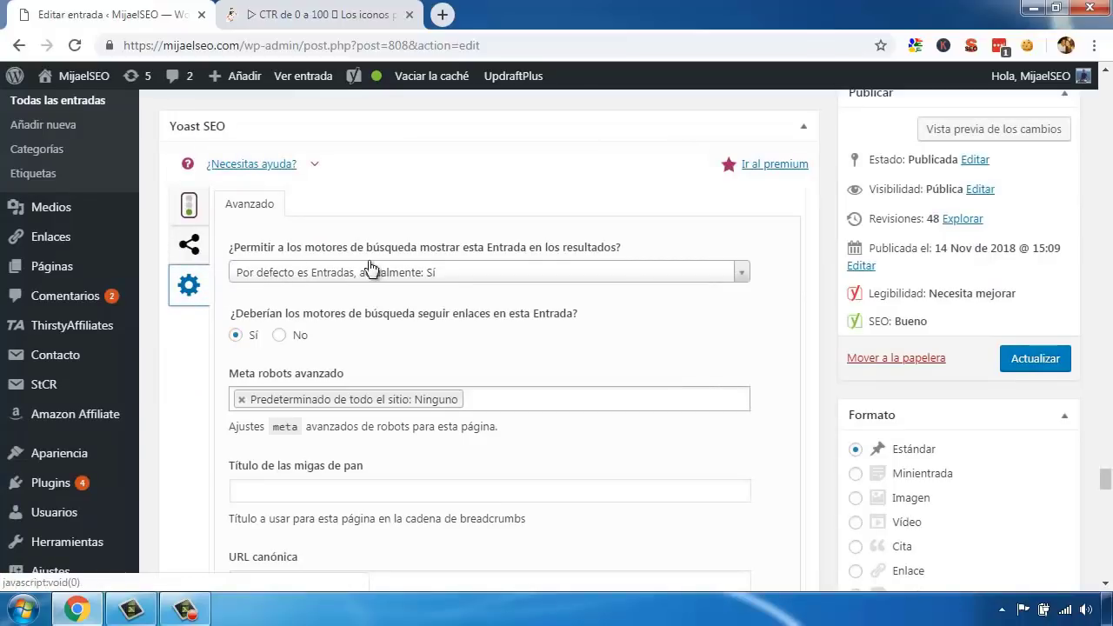
pyautogui.click(411, 272)
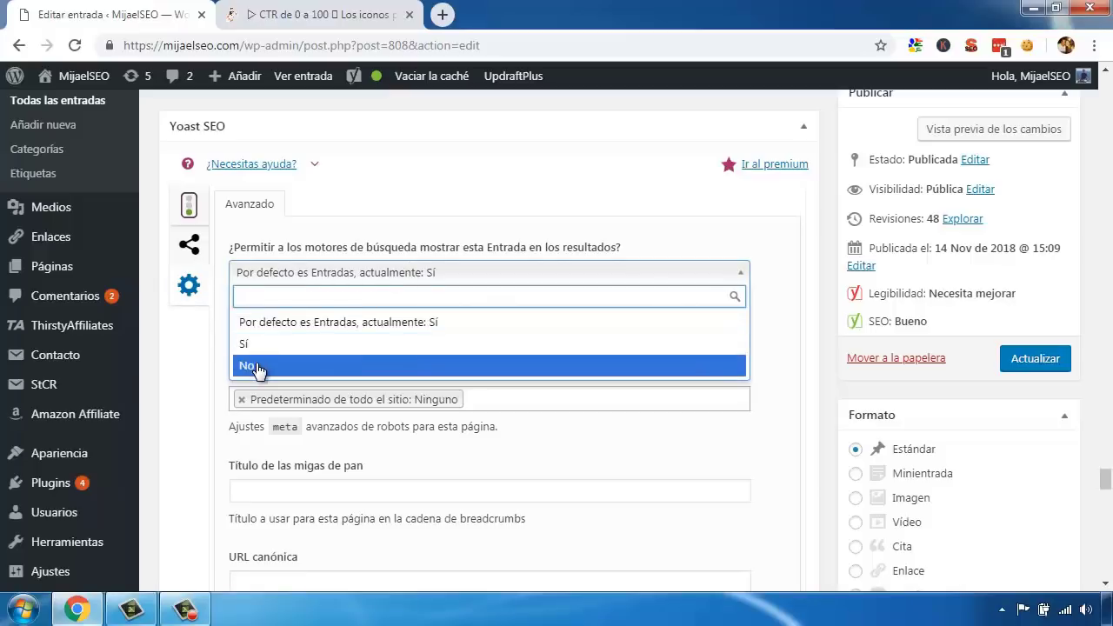
pyautogui.click(372, 276)
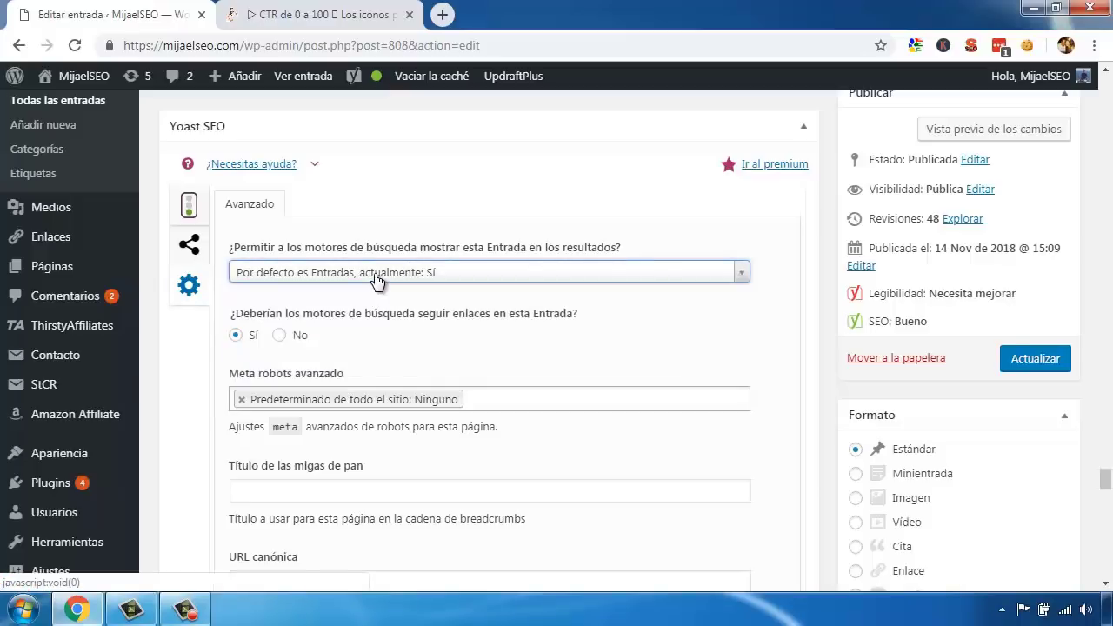
# Step: Set the option that allows search engines to show this post in results to No
pyautogui.click(375, 274)
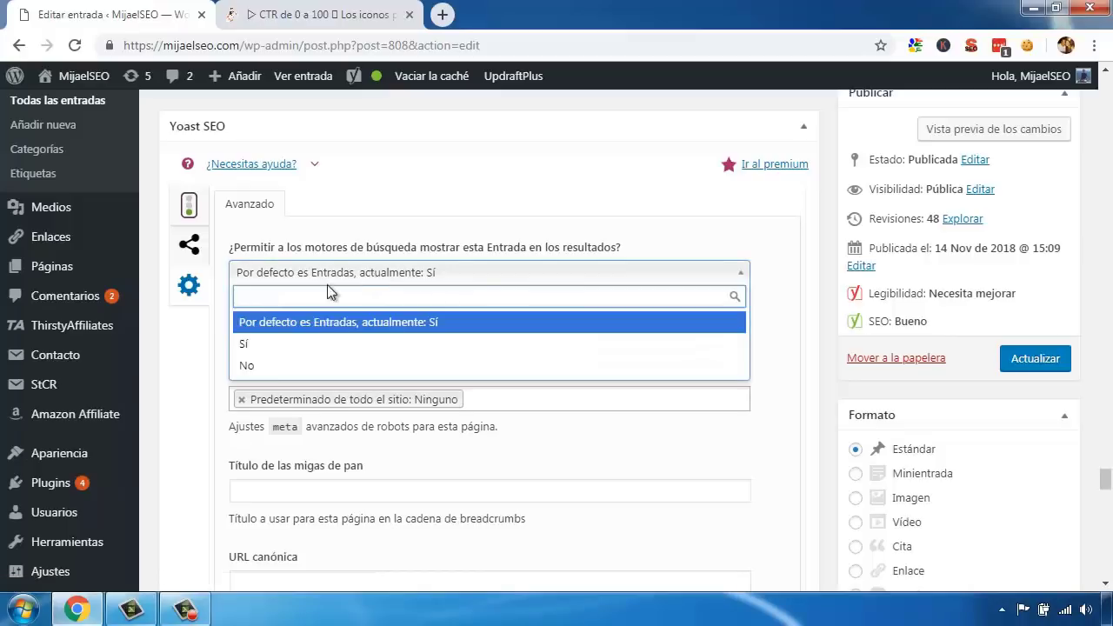
pyautogui.click(291, 329)
pyautogui.click(272, 366)
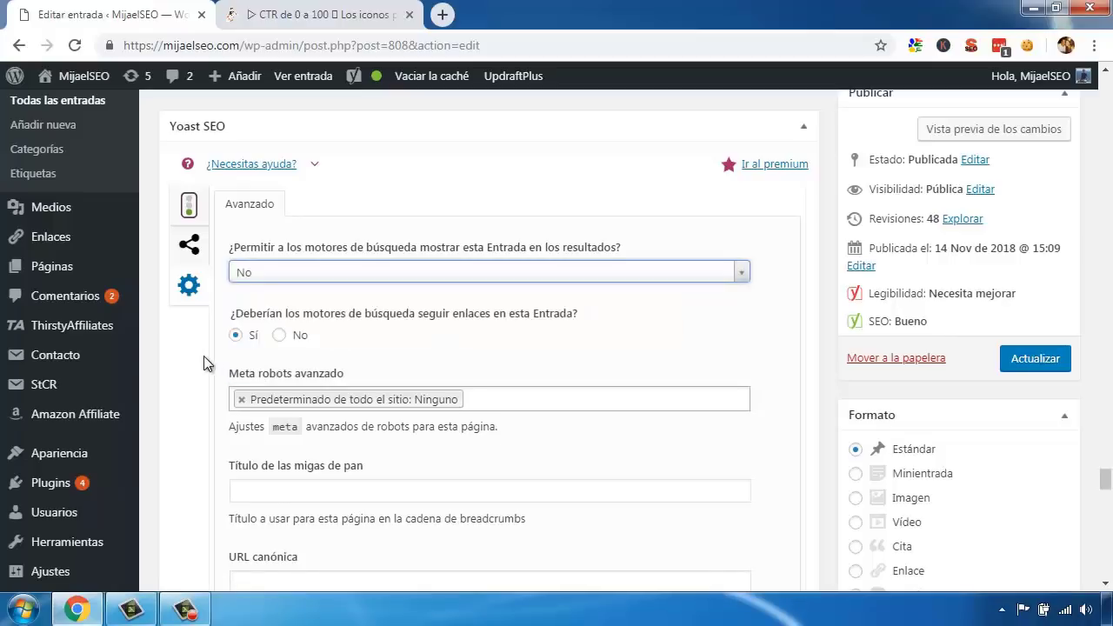
# Step: Set the search results visibility of the post back to "Por defecto es Entradas, actualmente: Sí"
pyautogui.click(409, 275)
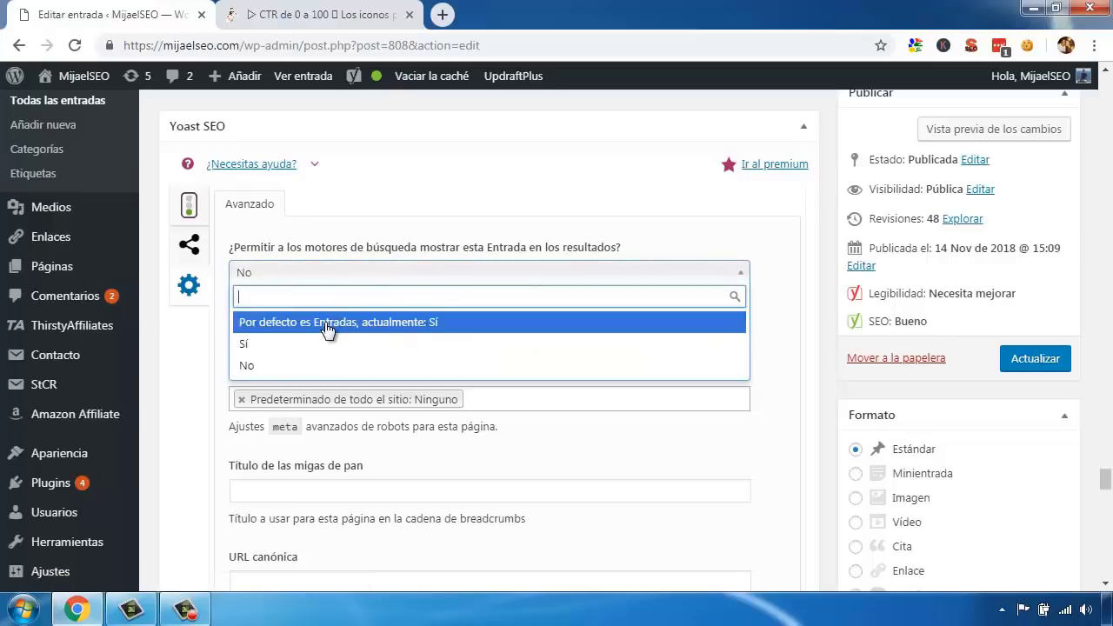
pyautogui.click(328, 329)
pyautogui.moveTo(354, 313); pyautogui.dragTo(307, 314)
pyautogui.click(529, 315)
pyautogui.click(306, 314)
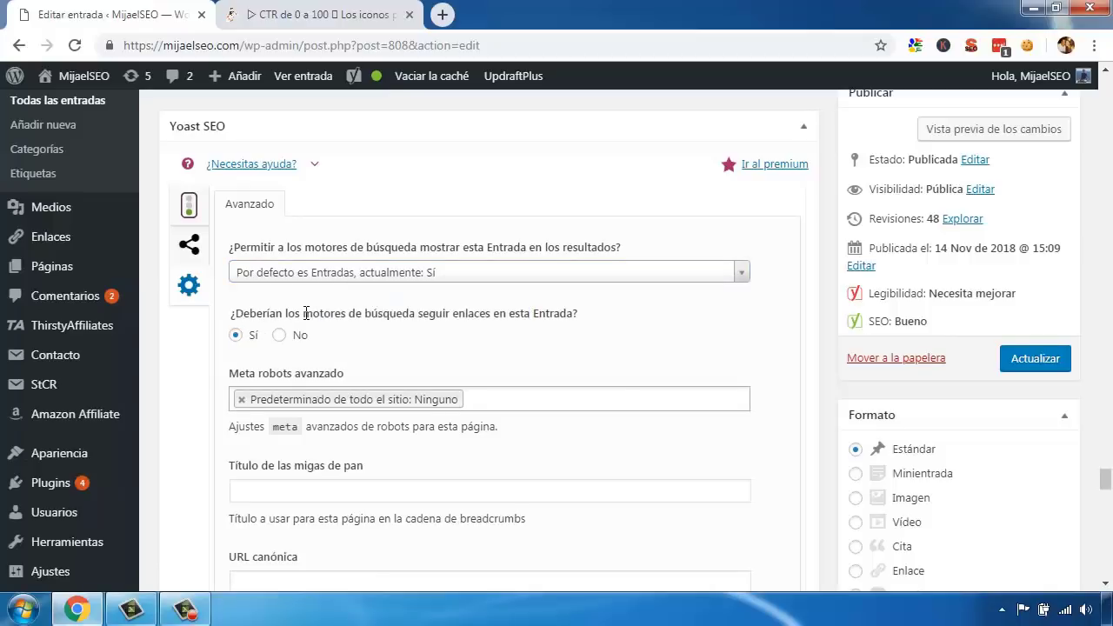
# Step: Examine the remaining advanced settings: link following, advanced meta robots, breadcrumb title and canonical URL
pyautogui.scroll(2, 491, 128)
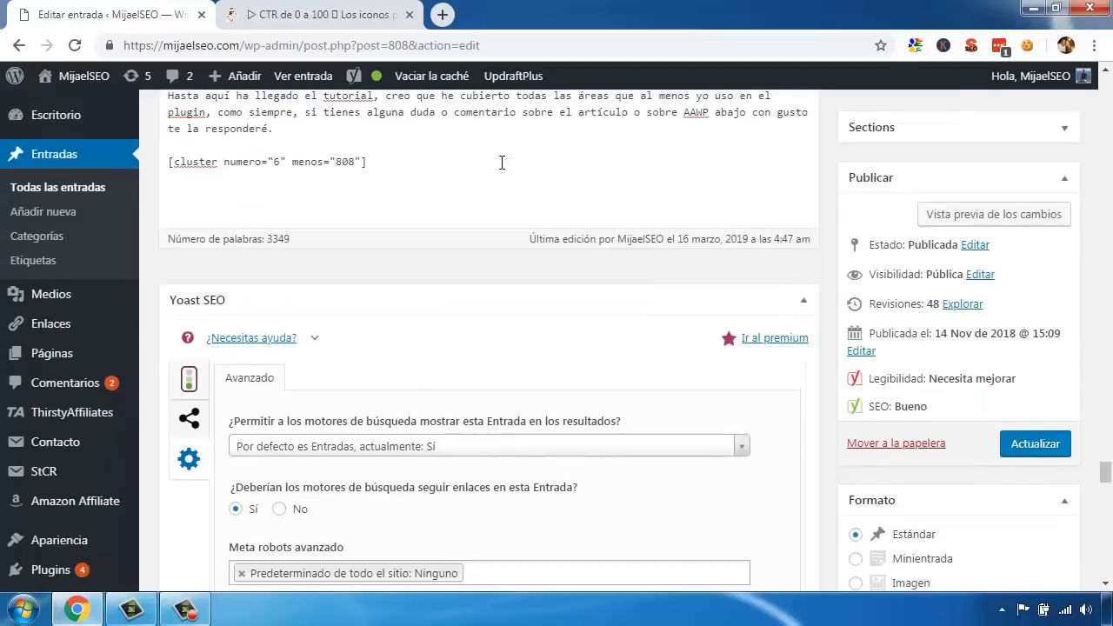
pyautogui.scroll(-4, 504, 169)
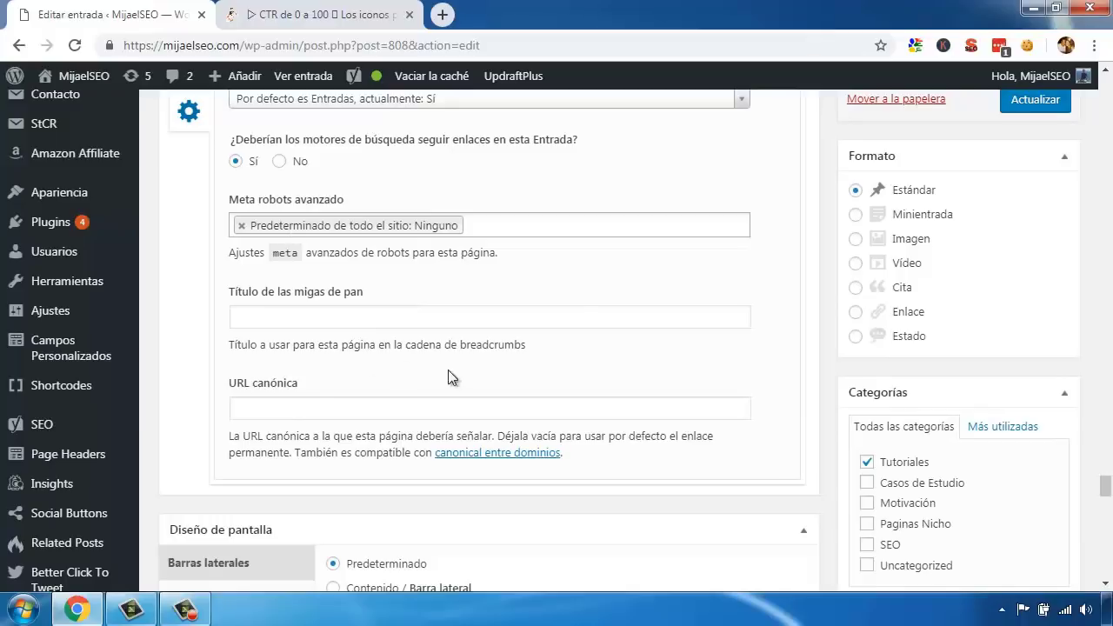
pyautogui.scroll(-1, 348, 388)
pyautogui.scroll(4, 380, 385)
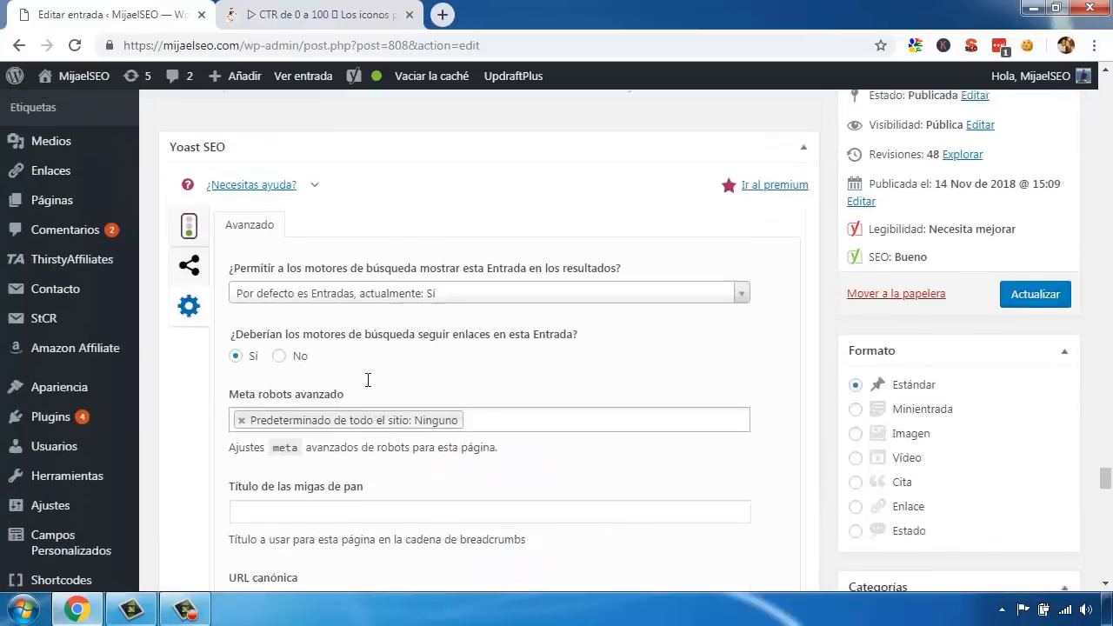
pyautogui.scroll(-3, 306, 398)
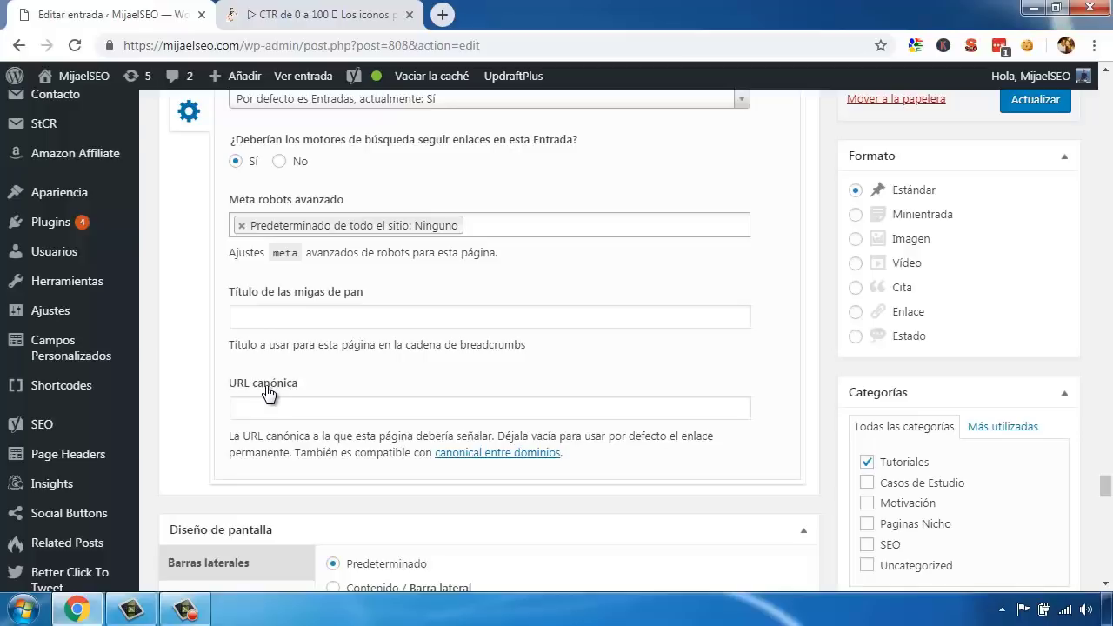
pyautogui.scroll(1, 224, 379)
pyautogui.scroll(2, 225, 379)
pyautogui.scroll(-2, 398, 352)
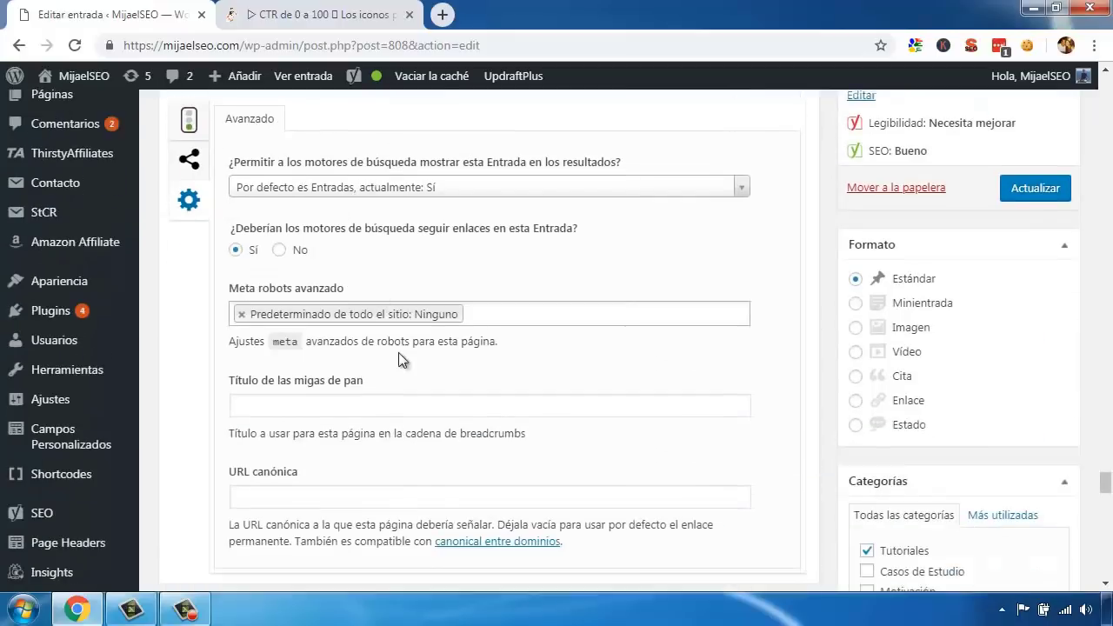
# Step: Review the search results visibility choices again and close the list without choosing another option
pyautogui.click(480, 185)
pyautogui.click(480, 185)
pyautogui.click(466, 183)
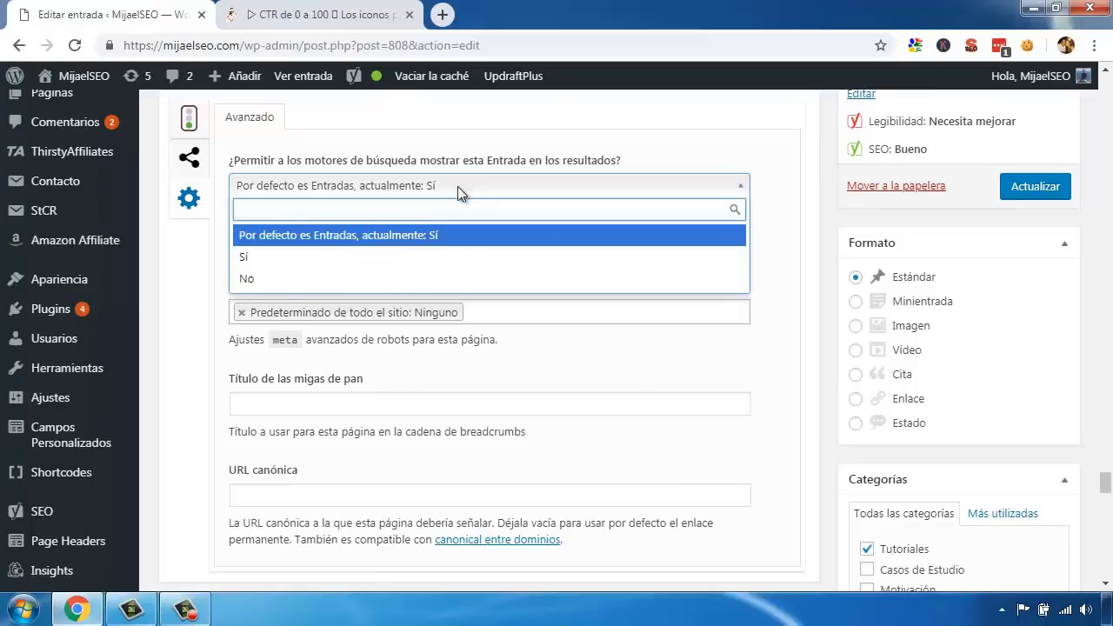
pyautogui.click(361, 192)
pyautogui.click(185, 266)
# Step: Return to the content optimization settings and review the snippet, SEO title, slug, meta description and analysis sections
pyautogui.scroll(1, 186, 266)
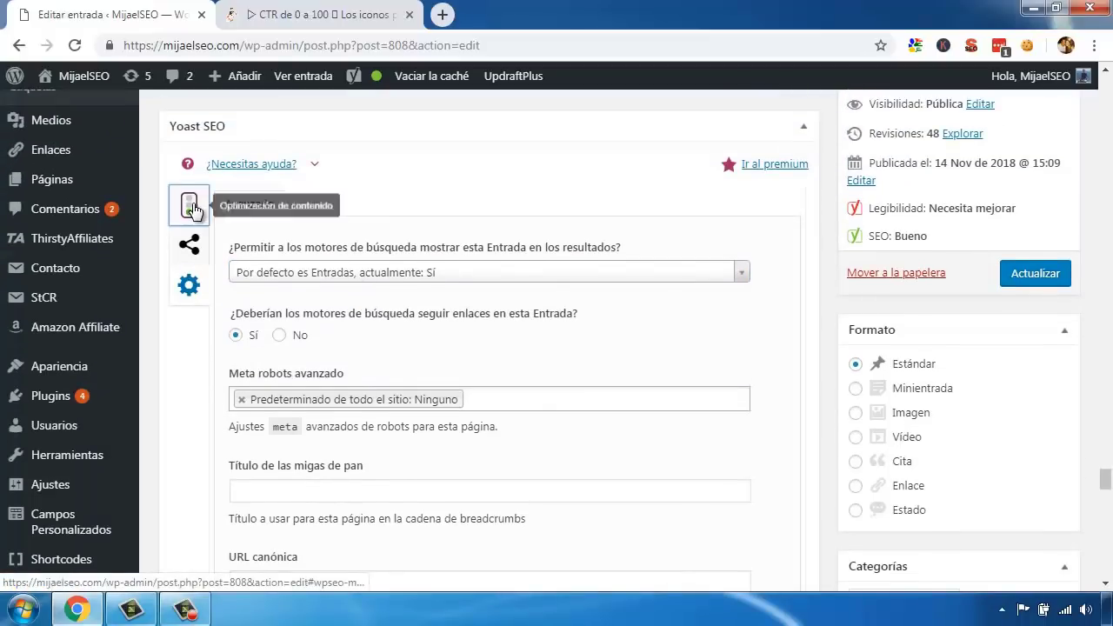
pyautogui.click(188, 204)
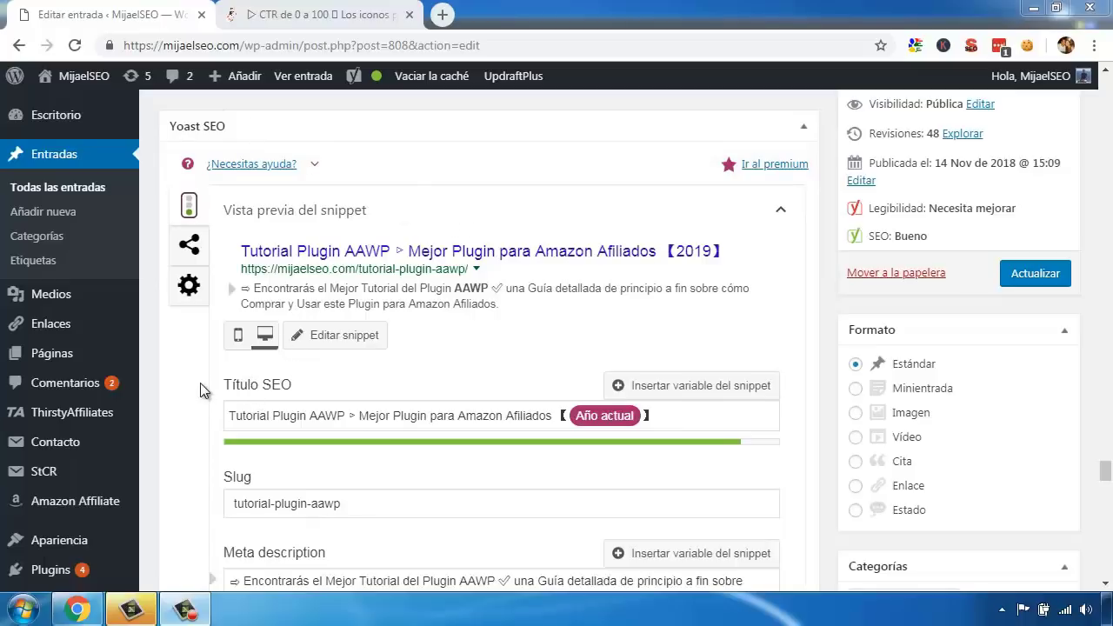
pyautogui.scroll(-2, 194, 382)
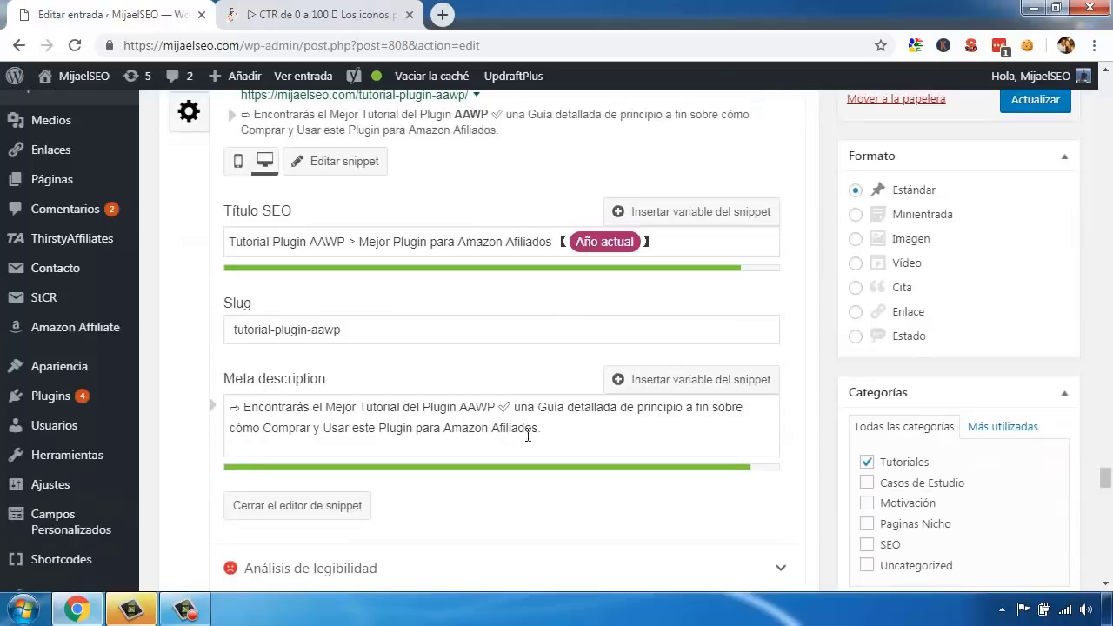
pyautogui.scroll(1, 292, 405)
pyautogui.scroll(-3, 231, 392)
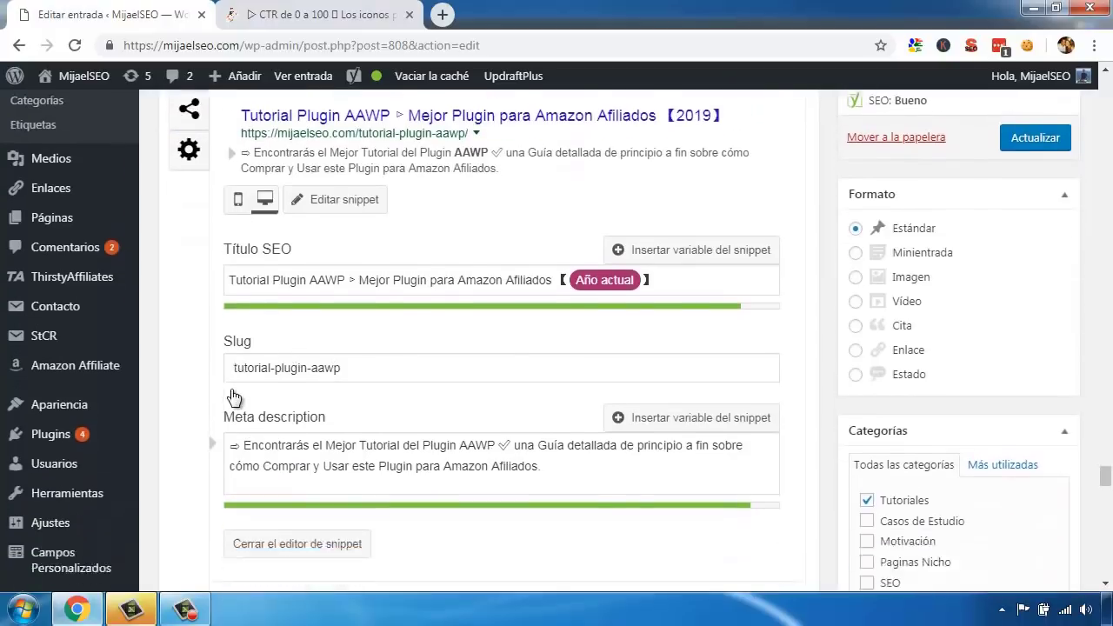
pyautogui.scroll(-1, 330, 442)
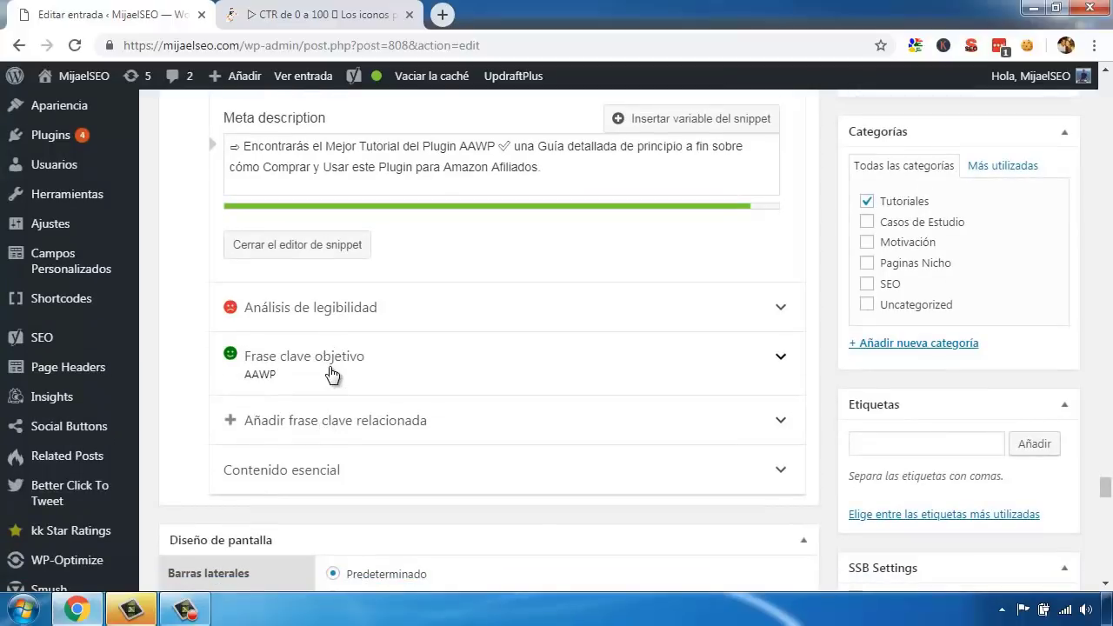
pyautogui.scroll(4, 198, 361)
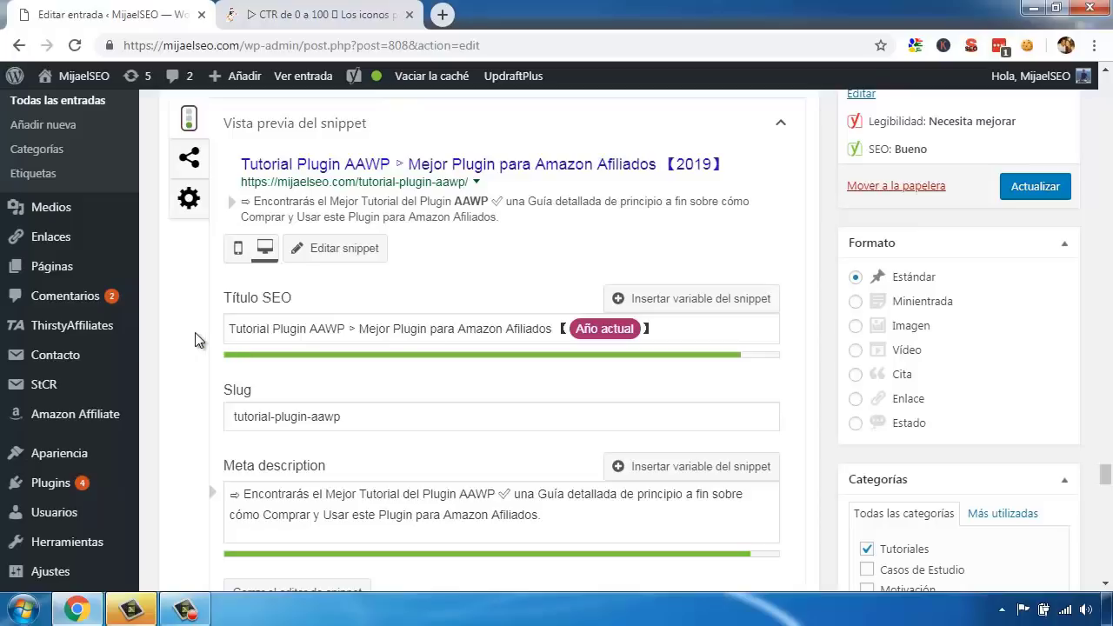
pyautogui.scroll(1, 195, 332)
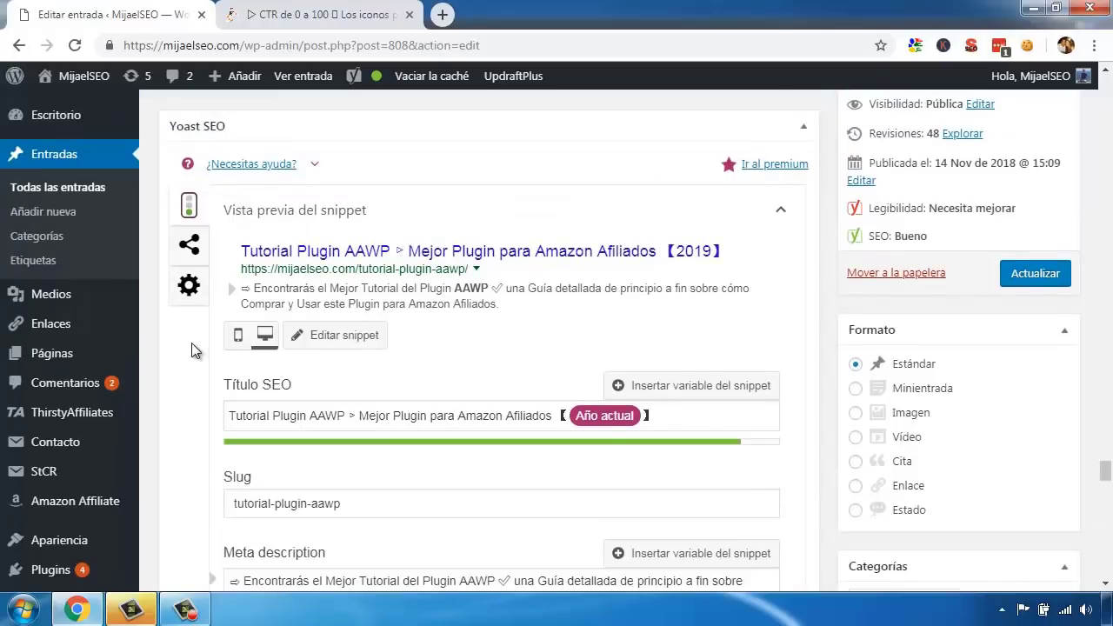